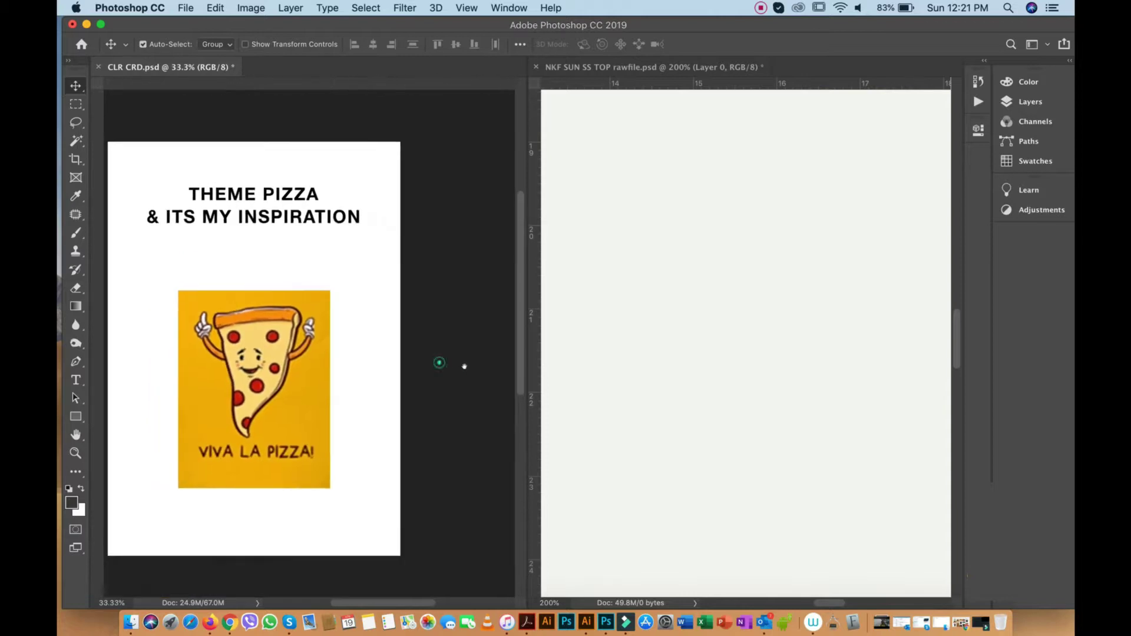
Zoom out on the blank canvas of NKF SUN SS TOP rawfile.psd
{"action": "left_click", "coordinate": [714, 340]}
{"action": "left_click", "coordinate": [705, 325], "text": "alt"}
{"action": "left_click", "coordinate": [705, 336], "text": "alt"}
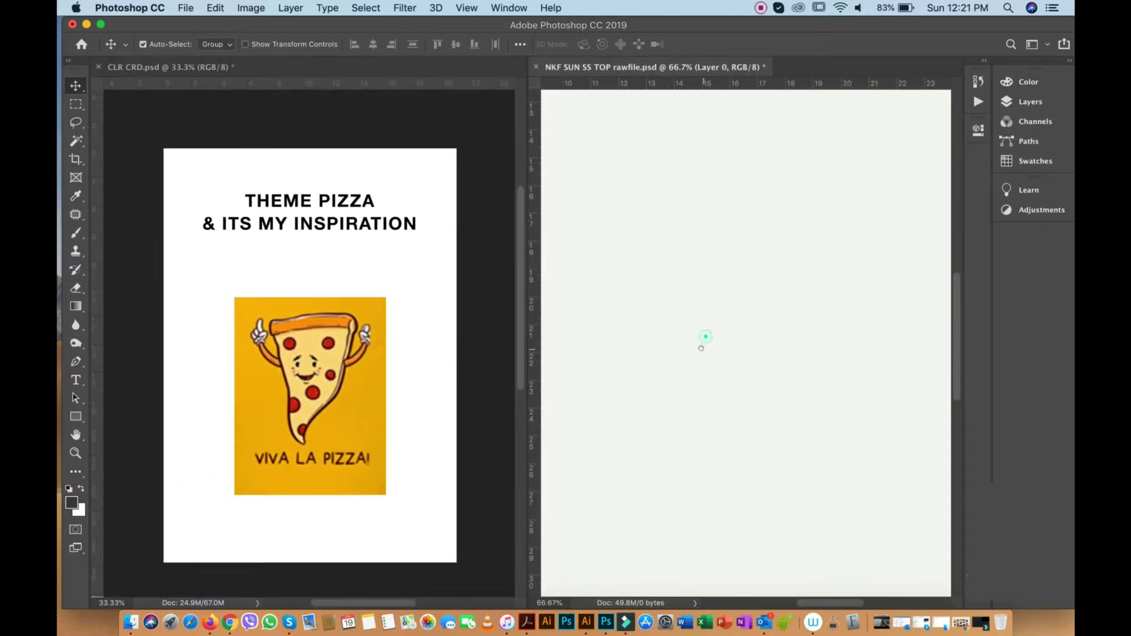
{"action": "left_click", "coordinate": [723, 343], "text": "alt"}
{"action": "left_click_drag", "start_coordinate": [727, 355], "coordinate": [718, 342]}
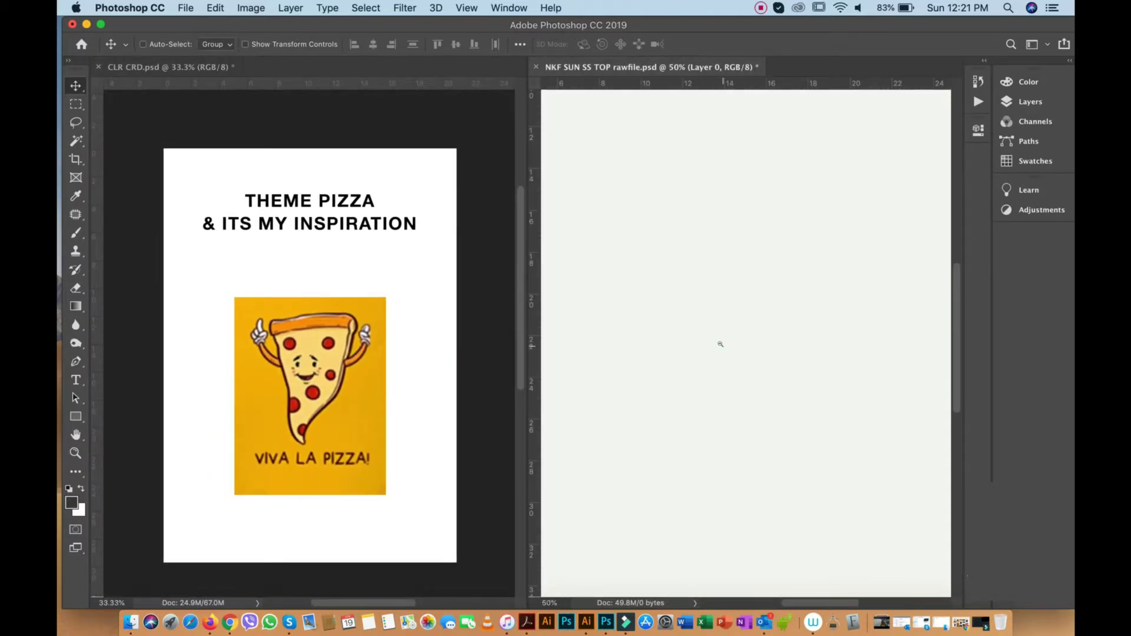
{"action": "left_click", "coordinate": [719, 345], "text": "alt"}
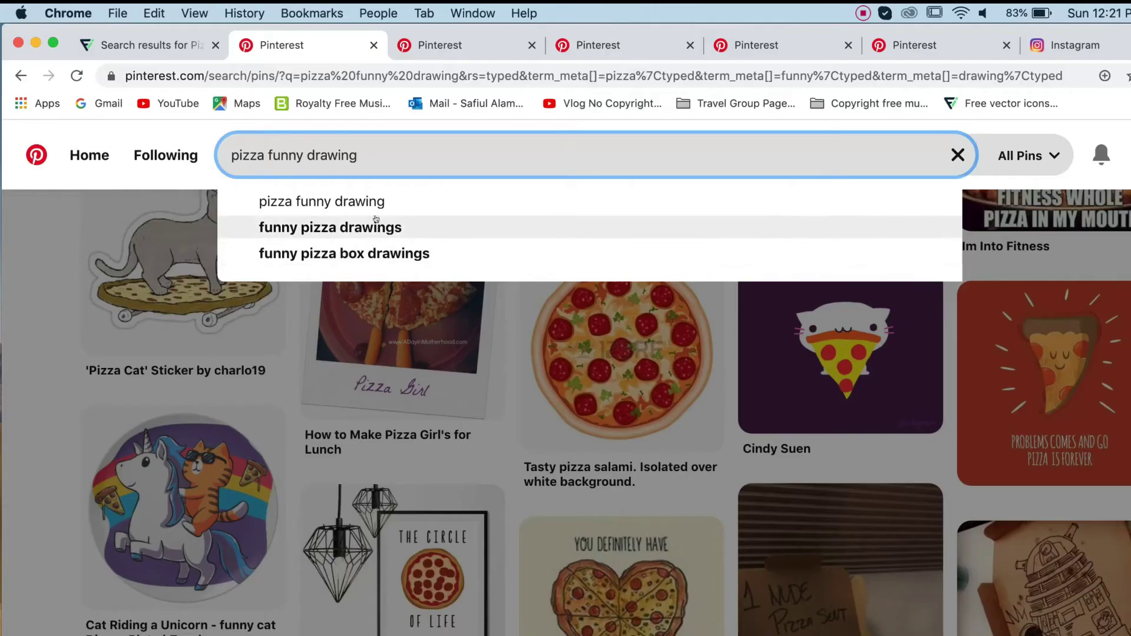
Switch to Chrome, search Pinterest for "funny pizza drawings" and browse the pins for reference artwork
{"action": "left_click", "coordinate": [376, 227]}
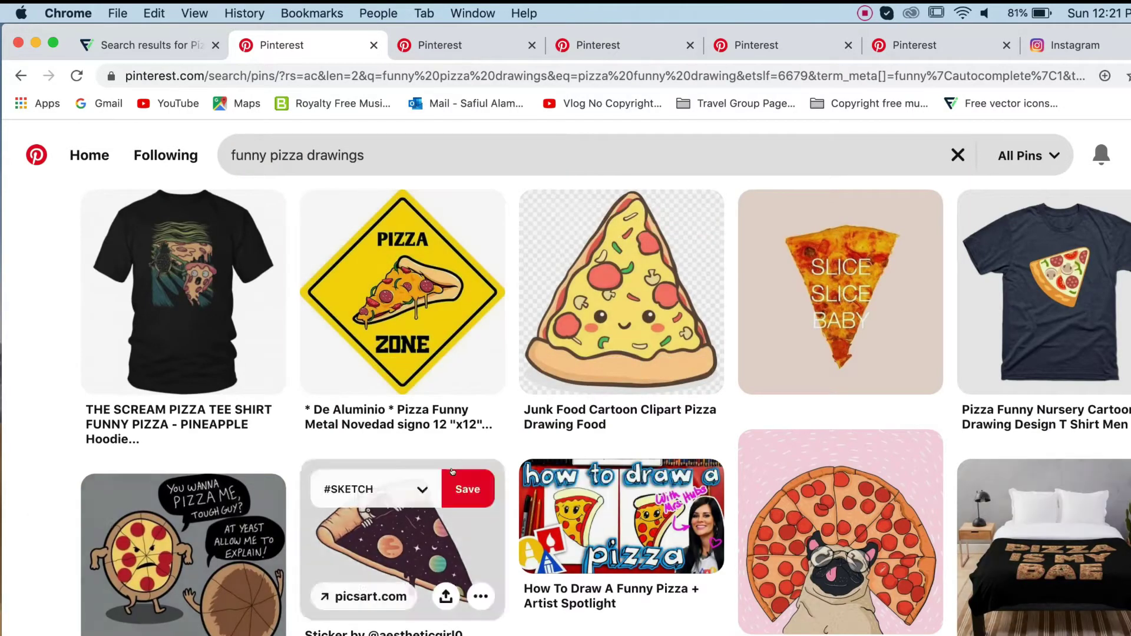
{"action": "scroll", "coordinate": [453, 472], "scroll_direction": "down", "scroll_amount": 20}
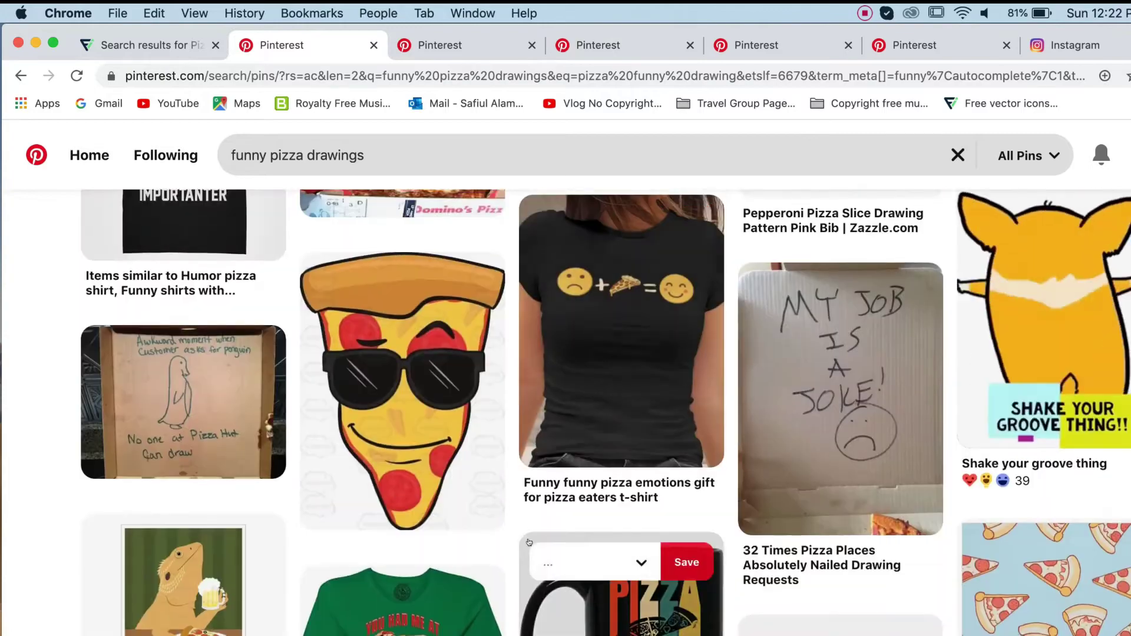
{"action": "scroll", "coordinate": [529, 542], "scroll_direction": "down", "scroll_amount": 15}
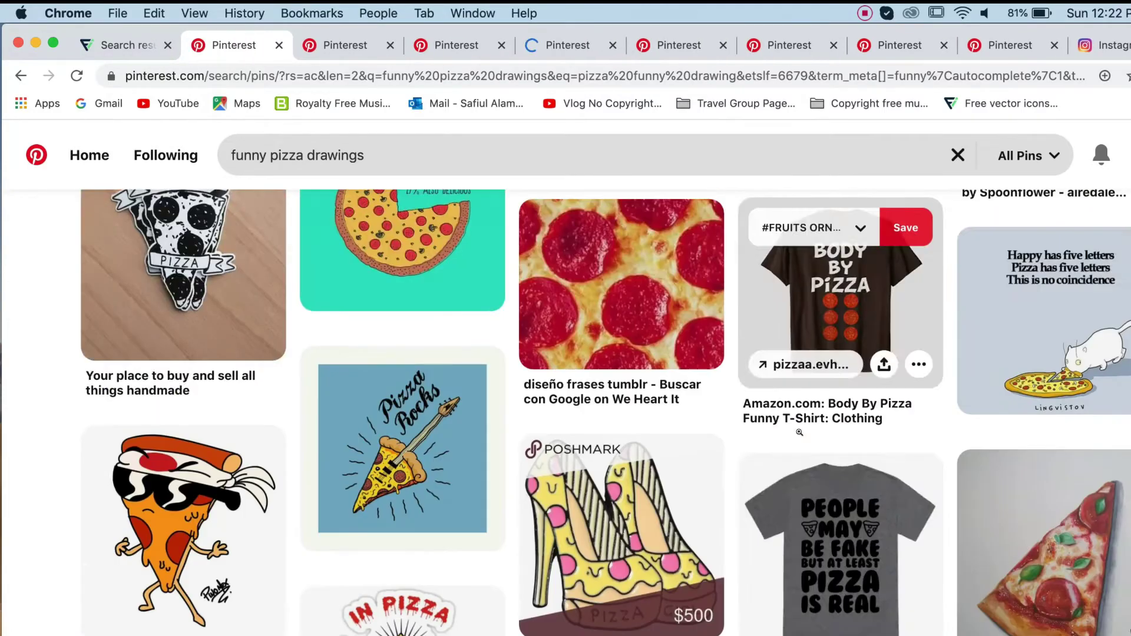
{"action": "scroll", "coordinate": [798, 430], "scroll_direction": "down", "scroll_amount": 3}
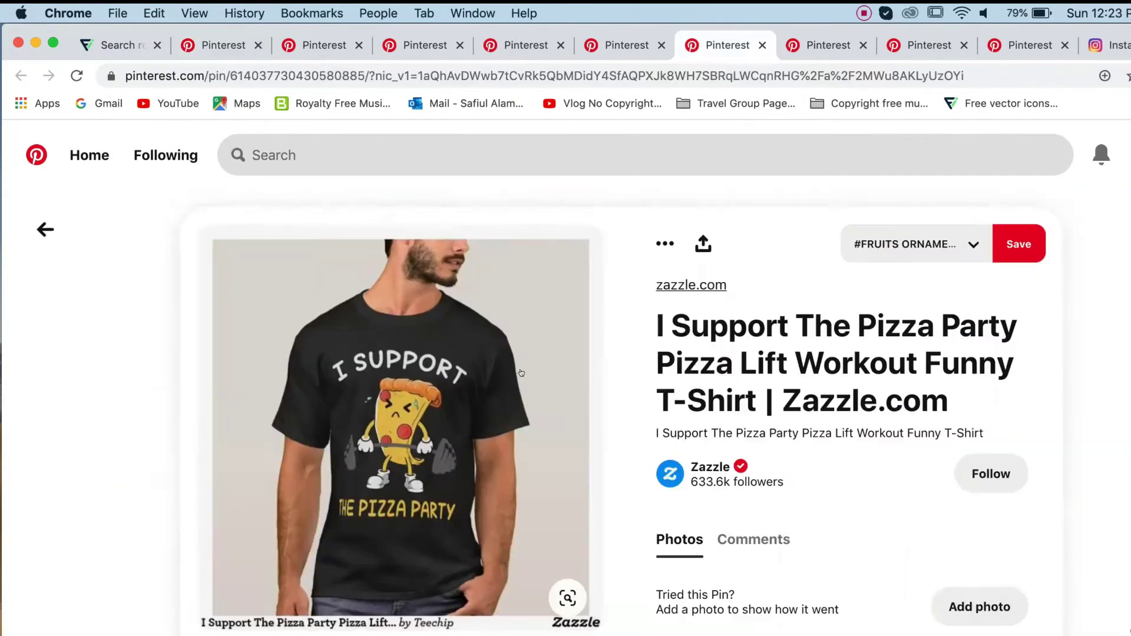
Copy the "I Support The Pizza Party" T-shirt image from its pin and paste it into NKF SUN SS TOP rawfile.psd in Photoshop
{"action": "right_click", "coordinate": [447, 401]}
{"action": "left_click", "coordinate": [516, 560]}
{"action": "right_click", "coordinate": [475, 495]}
{"action": "left_click", "coordinate": [562, 635]}
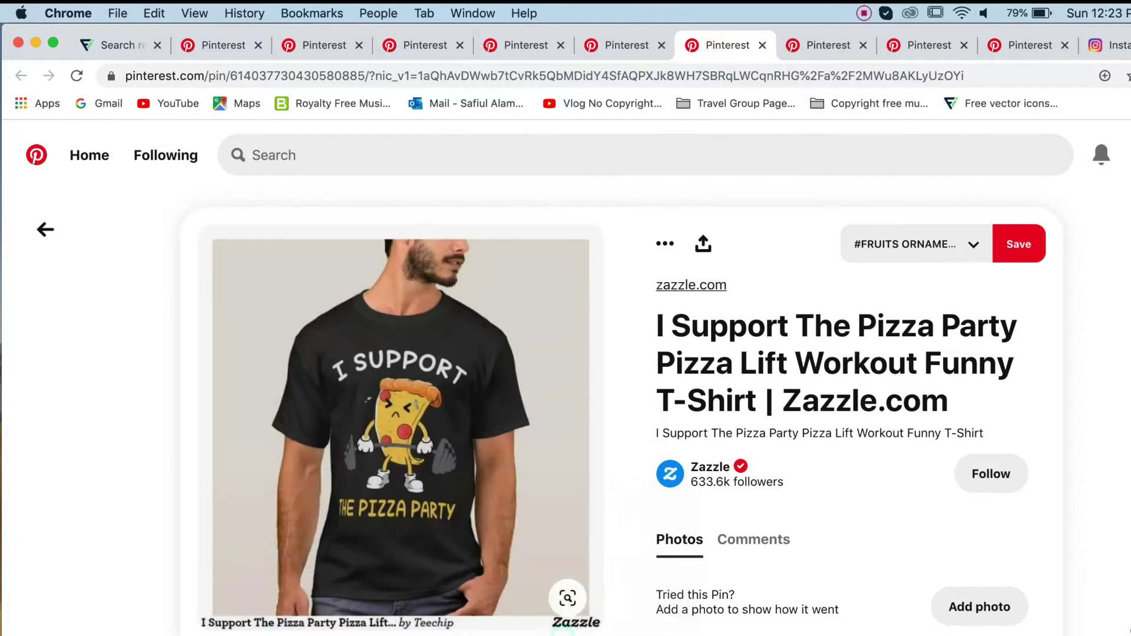
{"action": "key", "text": "super+Tab"}
{"action": "key", "text": "super+v"}
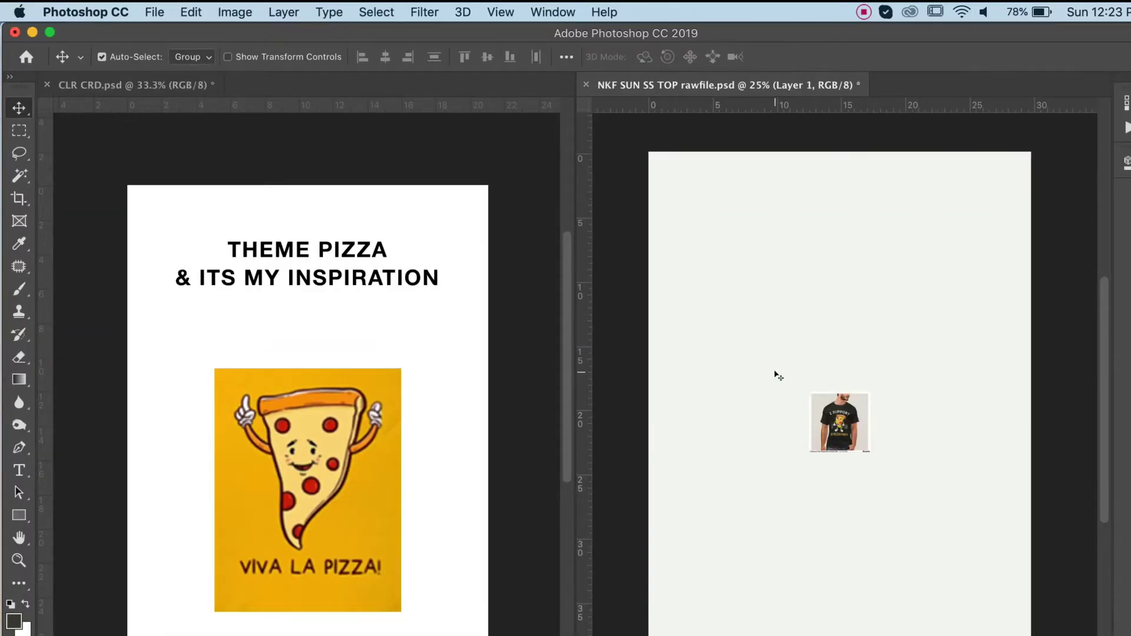
Enlarge the pasted T-shirt photo proportionally and reposition it on the blank canvas
{"action": "left_click_drag", "start_coordinate": [841, 436], "coordinate": [971, 595]}
{"action": "key", "text": "super+t"}
{"action": "left_click_drag", "start_coordinate": [884, 508], "coordinate": [819, 412]}
{"action": "key", "text": "super+plus"}
{"action": "key", "text": "super+plus"}
{"action": "key", "text": "super+plus"}
{"action": "key", "text": "Return"}
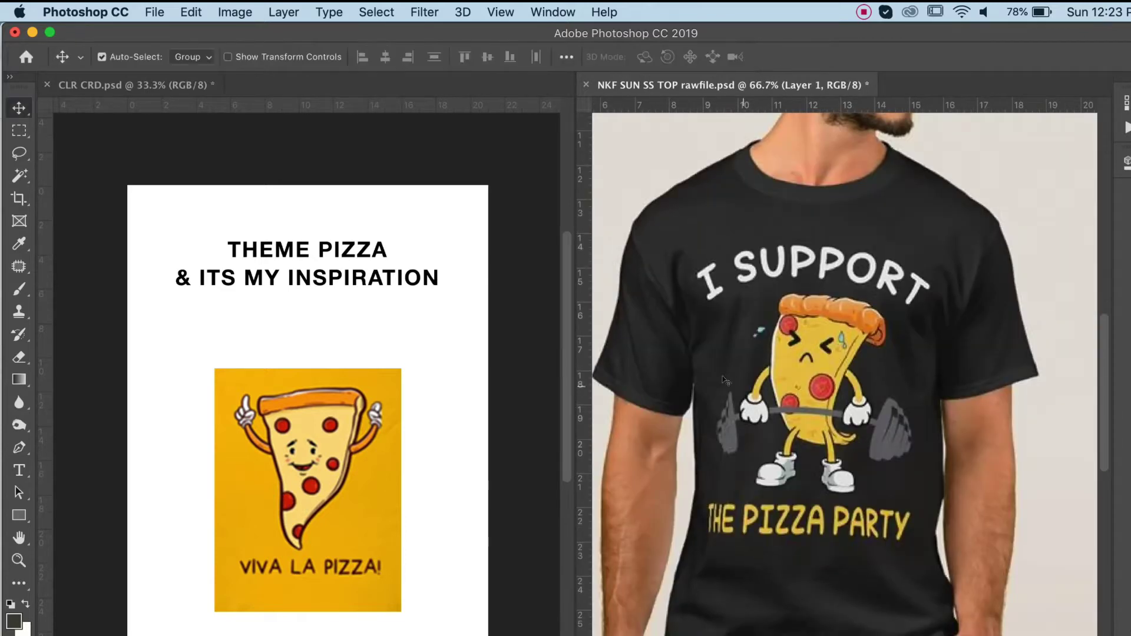
Select a rectangle around the shirt's pizza print and copy it to a new layer
{"action": "key", "text": "m"}
{"action": "mouse_move", "coordinate": [697, 255]}
{"action": "left_mouse_down"}
{"action": "mouse_move", "coordinate": [941, 499]}
{"action": "mouse_move", "coordinate": [945, 544]}
{"action": "left_mouse_up"}
{"action": "key", "text": "super+j"}
{"action": "key", "text": "super+minus"}
{"action": "key", "text": "super+minus"}
{"action": "key", "text": "super+minus"}
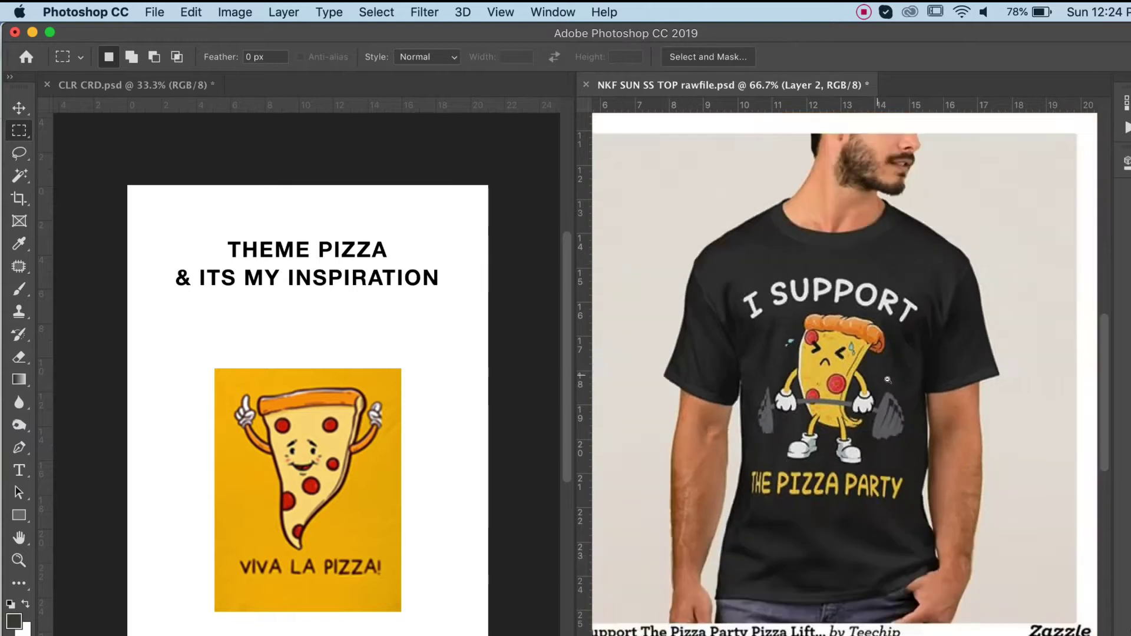
Delete the full T-shirt photo layer, Layer 1, leaving the cropped print layer
{"action": "key", "text": "v"}
{"action": "key", "text": "F7"}
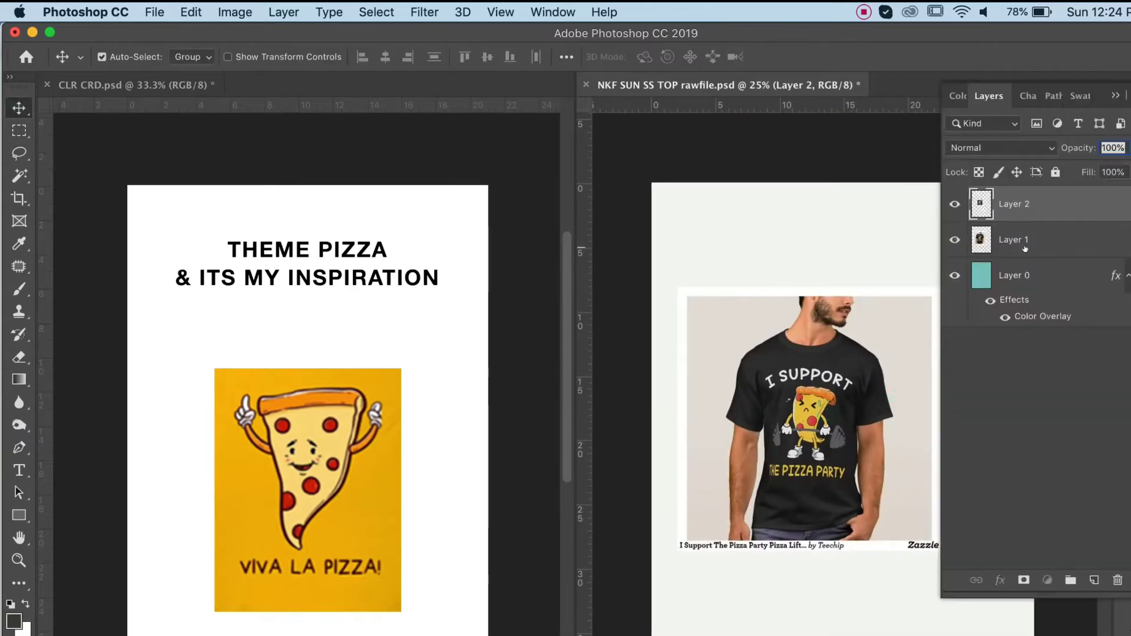
{"action": "left_click", "coordinate": [1024, 238]}
{"action": "key", "text": "Delete"}
Scale the cropped pizza print down proportionally and place it in the canvas's upper-left corner
{"action": "left_click", "coordinate": [1023, 207]}
{"action": "left_click_drag", "start_coordinate": [817, 430], "coordinate": [801, 422]}
{"action": "key", "text": "super+t"}
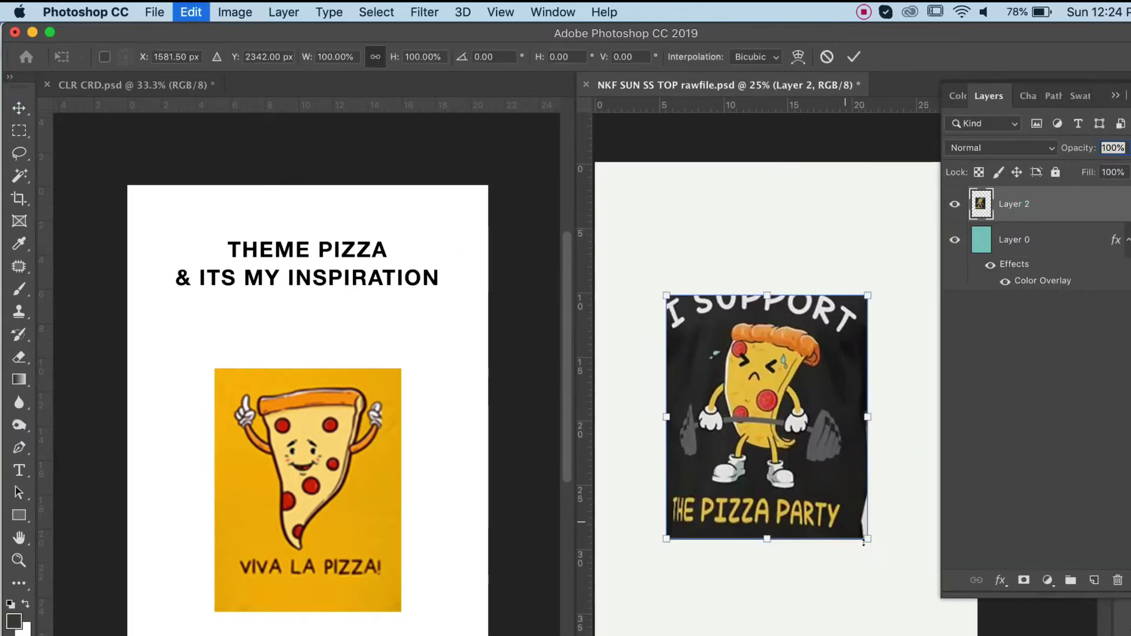
{"action": "left_click_drag", "start_coordinate": [870, 541], "coordinate": [796, 451]}
{"action": "left_click_drag", "start_coordinate": [758, 413], "coordinate": [697, 305]}
{"action": "key", "text": "Return"}
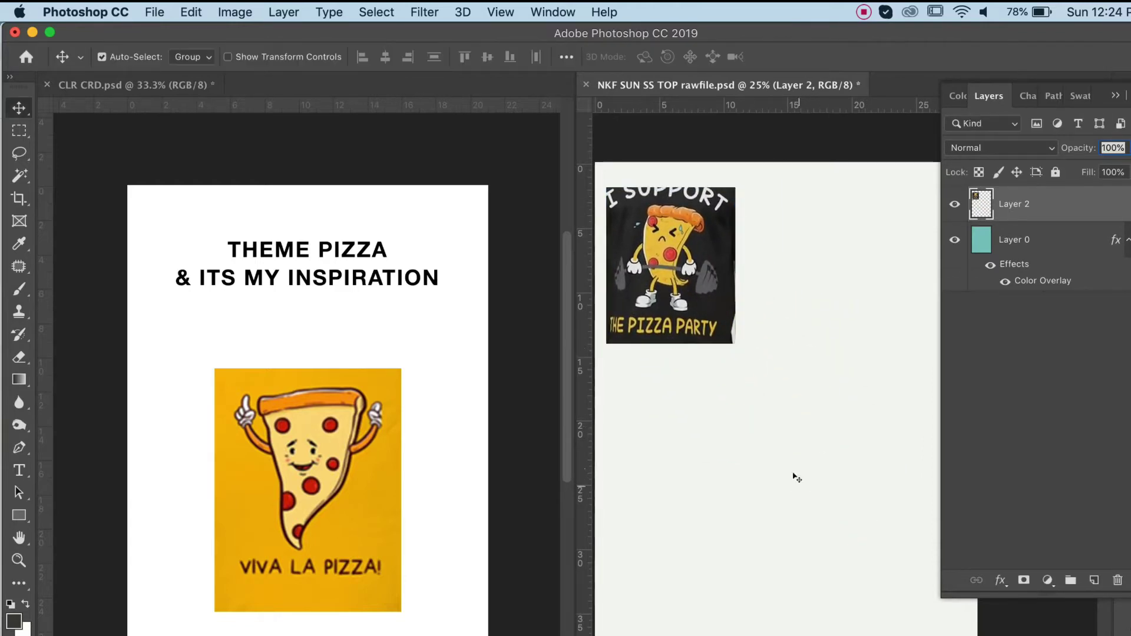
Copy the yellow "VIVA LA PIZZA!" artwork from CLR CRD.psd onto the rawfile canvas, below the cropped print
{"action": "left_click", "coordinate": [796, 477]}
{"action": "scroll", "coordinate": [797, 471], "scroll_direction": "down", "scroll_amount": 1}
{"action": "left_click", "coordinate": [315, 514]}
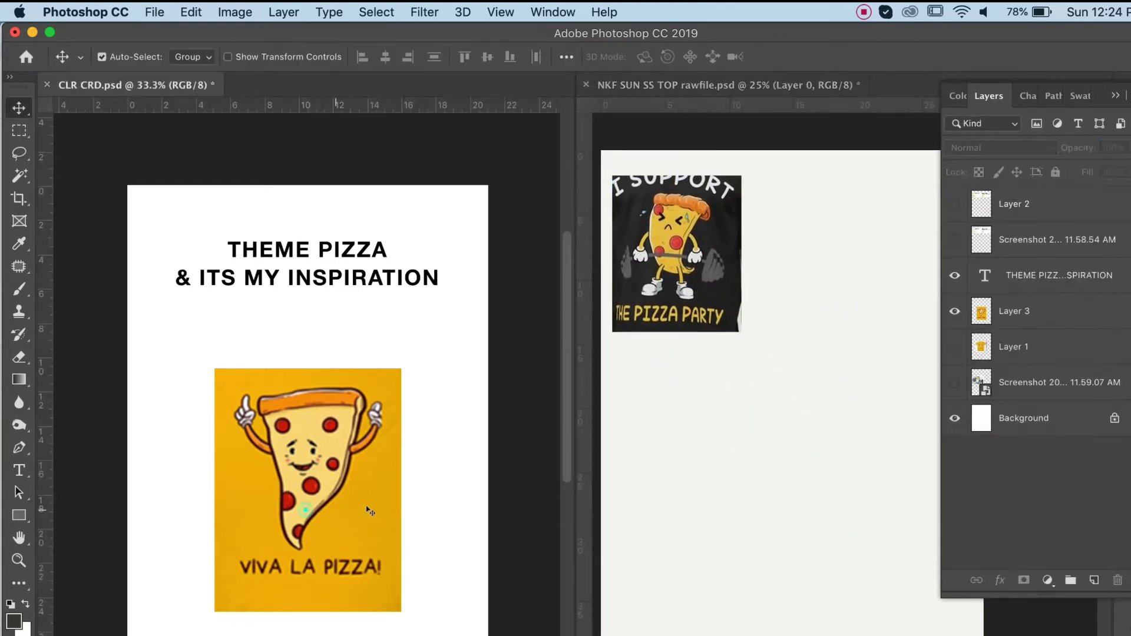
{"action": "left_click", "coordinate": [315, 498]}
{"action": "left_click_drag", "start_coordinate": [303, 487], "coordinate": [801, 486]}
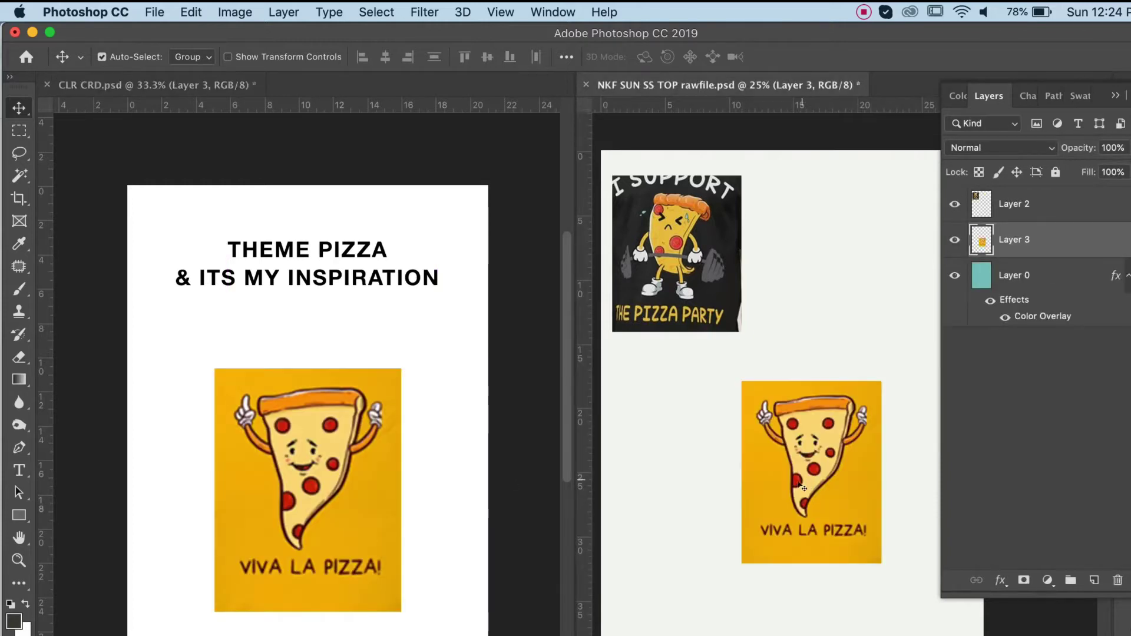
Shrink the cropped "I Support The Pizza Party" print to about 7.5 cm wide by 9 cm high
{"action": "left_click", "coordinate": [750, 454], "text": "alt"}
{"action": "left_click", "coordinate": [693, 361]}
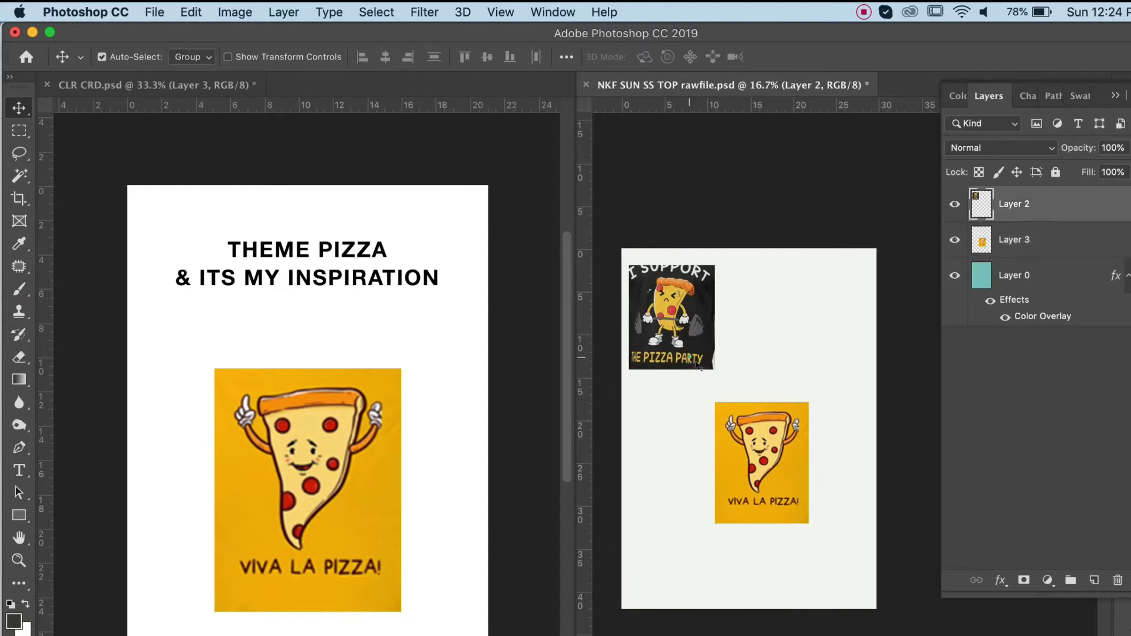
{"action": "key", "text": "super+t"}
{"action": "left_click_drag", "start_coordinate": [714, 369], "coordinate": [693, 343]}
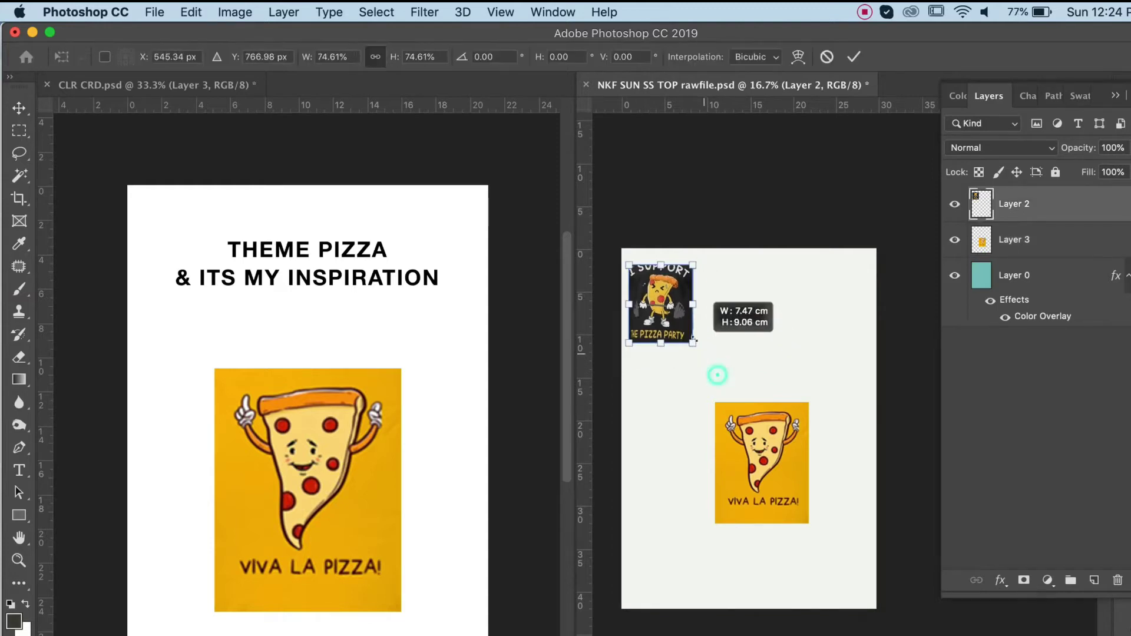
Set the "VIVA LA PIZZA!" artwork layer's opacity to 34% and add a new empty layer above it
{"action": "left_click", "coordinate": [1126, 148]}
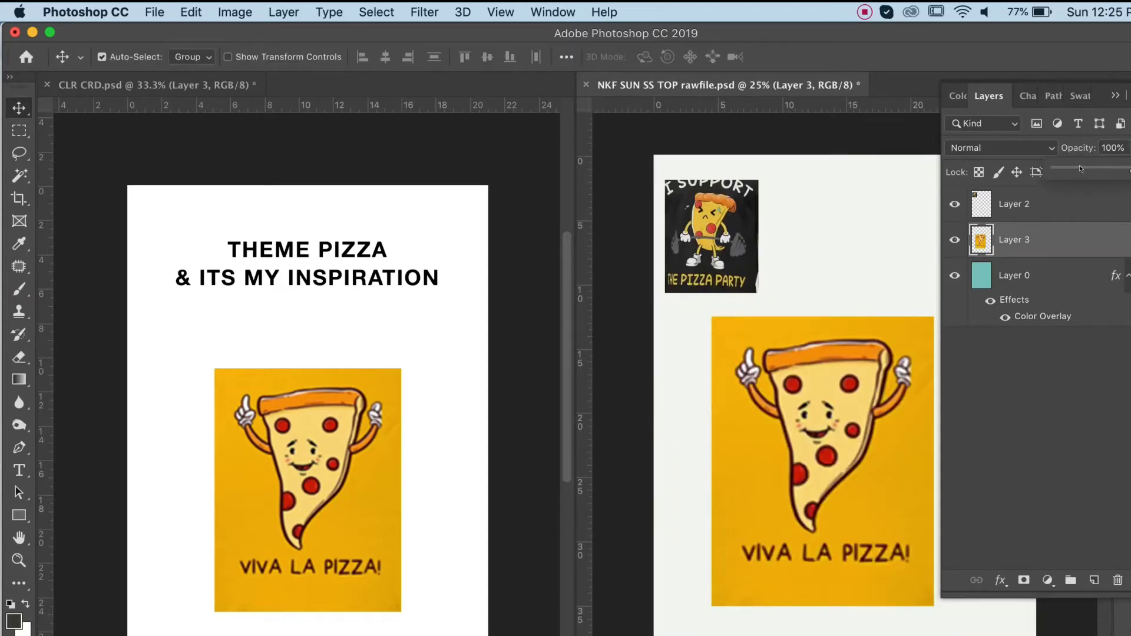
{"action": "left_click", "coordinate": [1081, 169]}
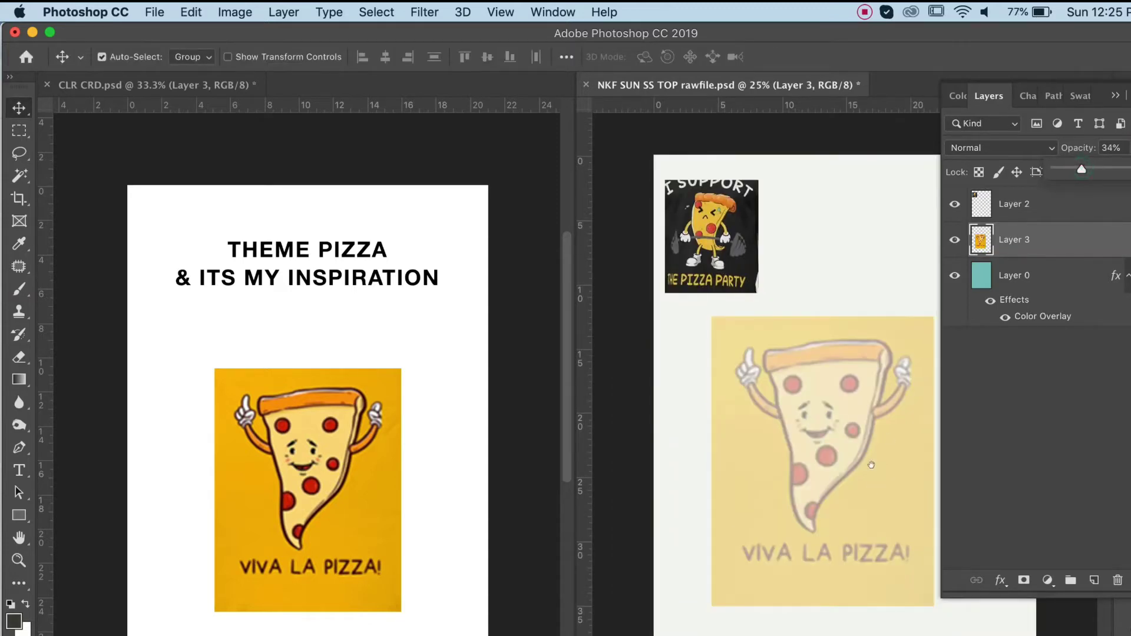
{"action": "left_click", "coordinate": [1093, 580]}
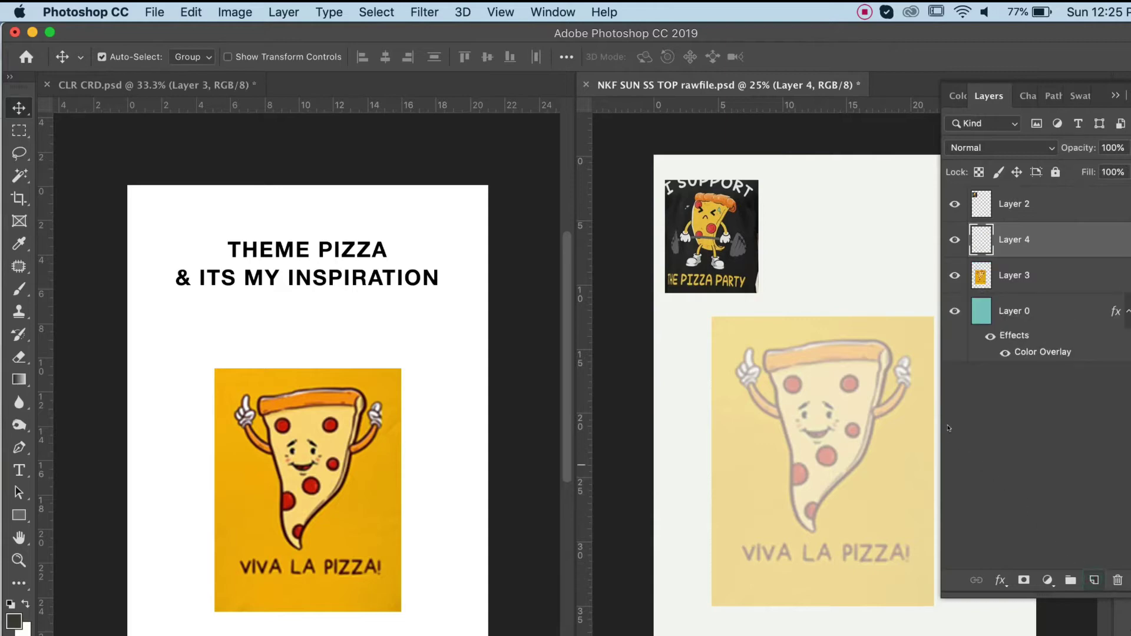
Consolidate both open documents into tabs
{"action": "left_click", "coordinate": [533, 12]}
{"action": "mouse_move", "coordinate": [678, 33]}
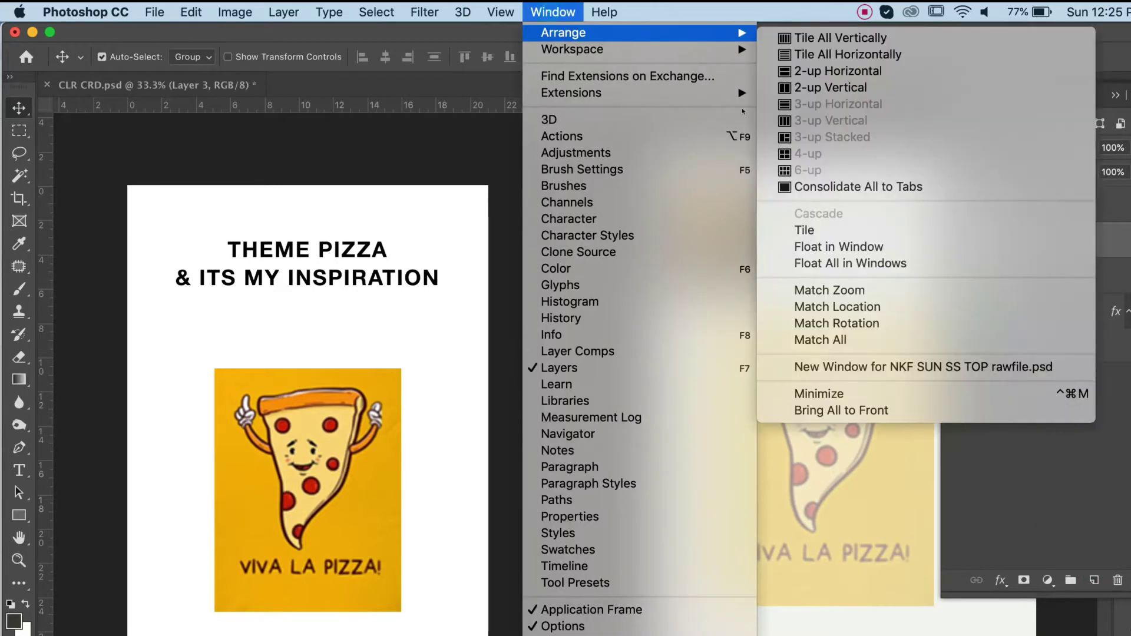
{"action": "left_click", "coordinate": [803, 187]}
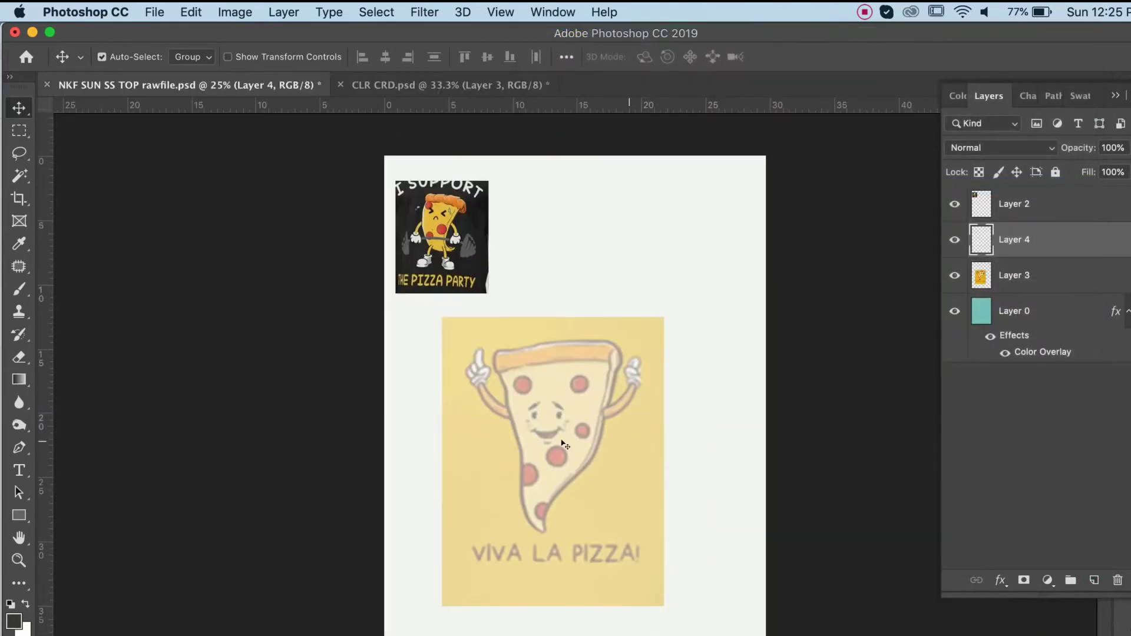
Hide the cropped print's layer, Layer 2, and move it below the empty Layer 4
{"action": "key", "text": "super"}
{"action": "left_click", "coordinate": [955, 204]}
{"action": "left_click_drag", "start_coordinate": [1016, 206], "coordinate": [1016, 248]}
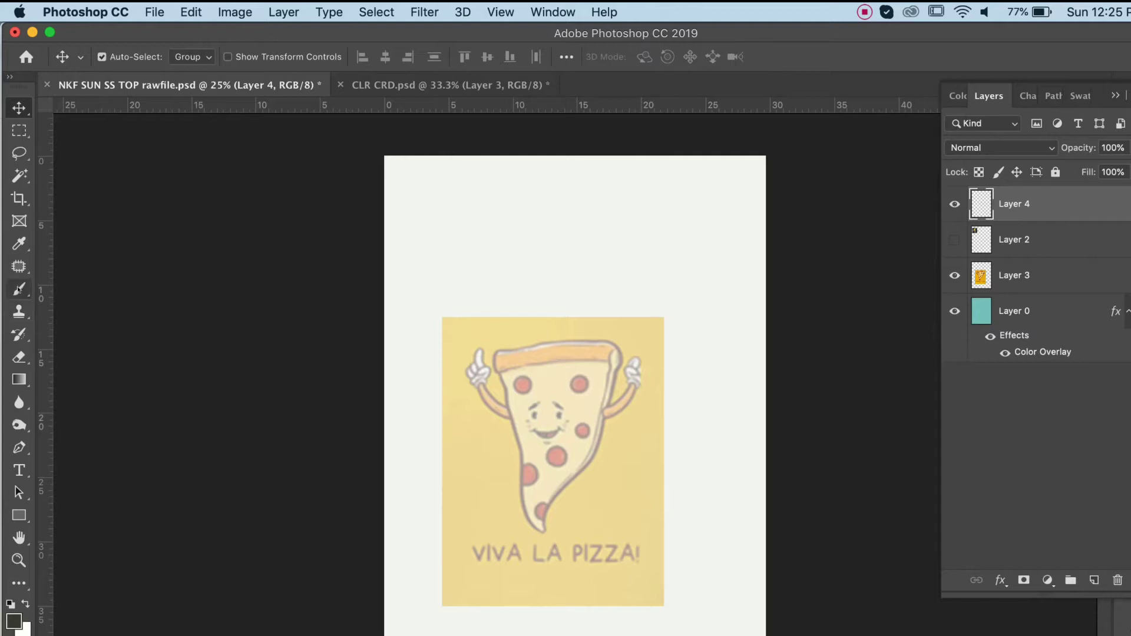
Set the foreground color to black and activate the Brush tool
{"action": "left_click", "coordinate": [18, 621]}
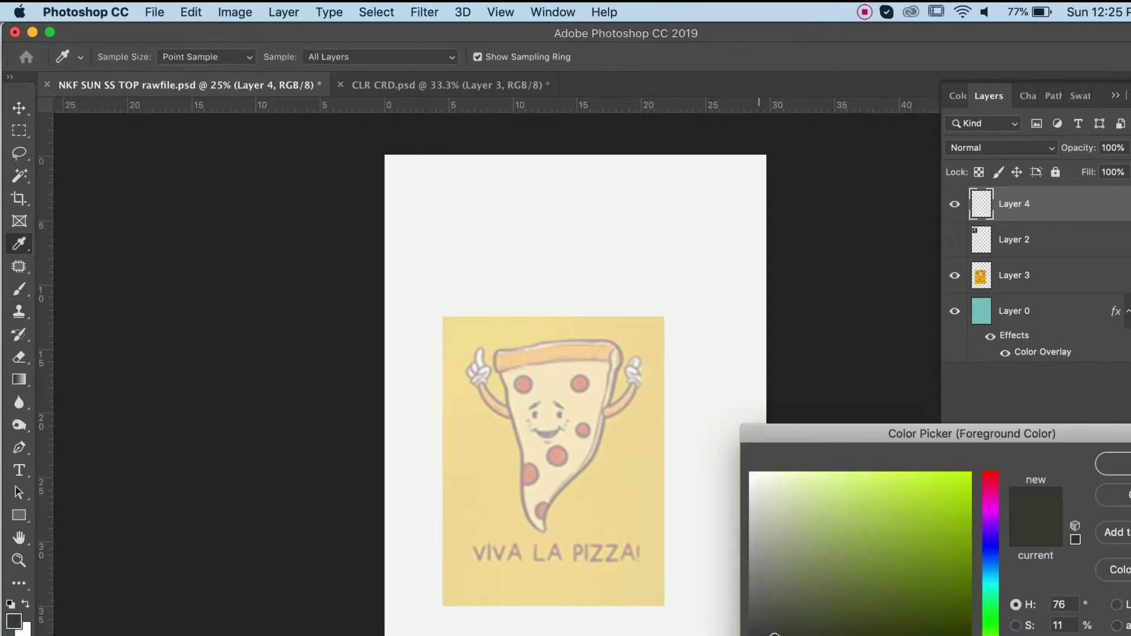
{"action": "key", "text": "Return"}
{"action": "key", "text": "b"}
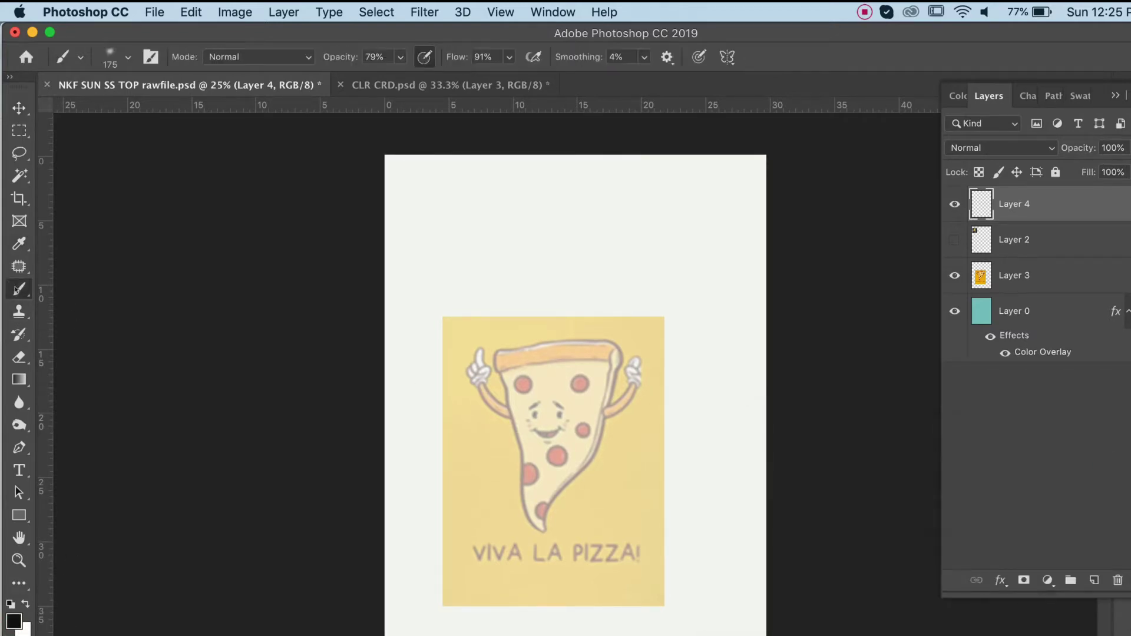
Choose the 123 px hard round brush tip in the brush settings
{"action": "left_click", "coordinate": [151, 57]}
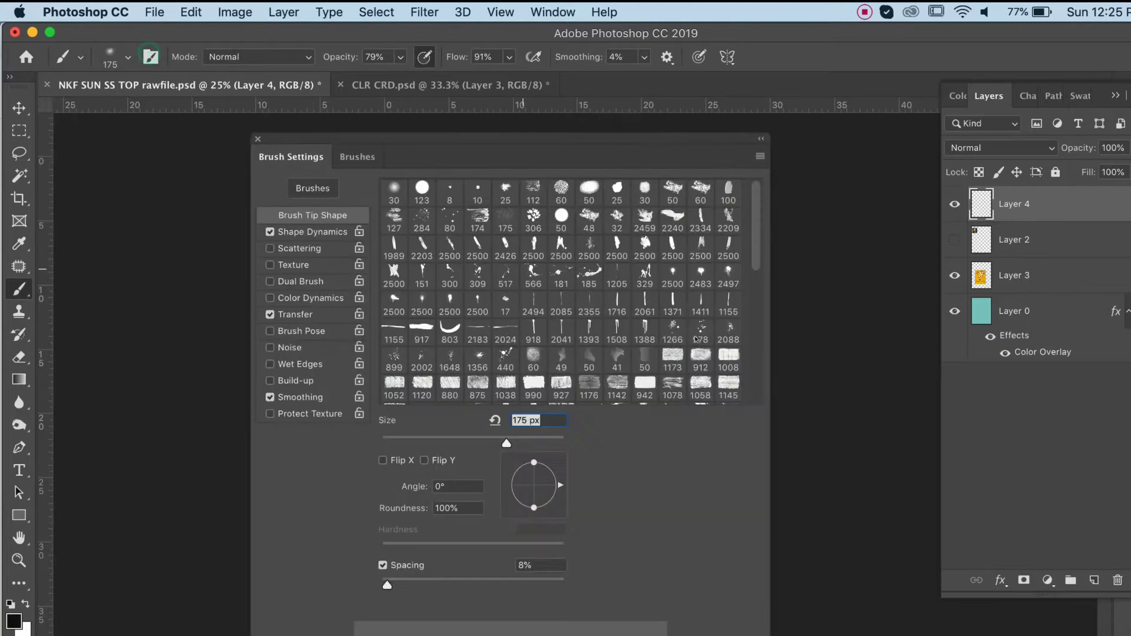
{"action": "left_click", "coordinate": [421, 188]}
{"action": "left_click", "coordinate": [253, 141]}
{"action": "left_click", "coordinate": [257, 139]}
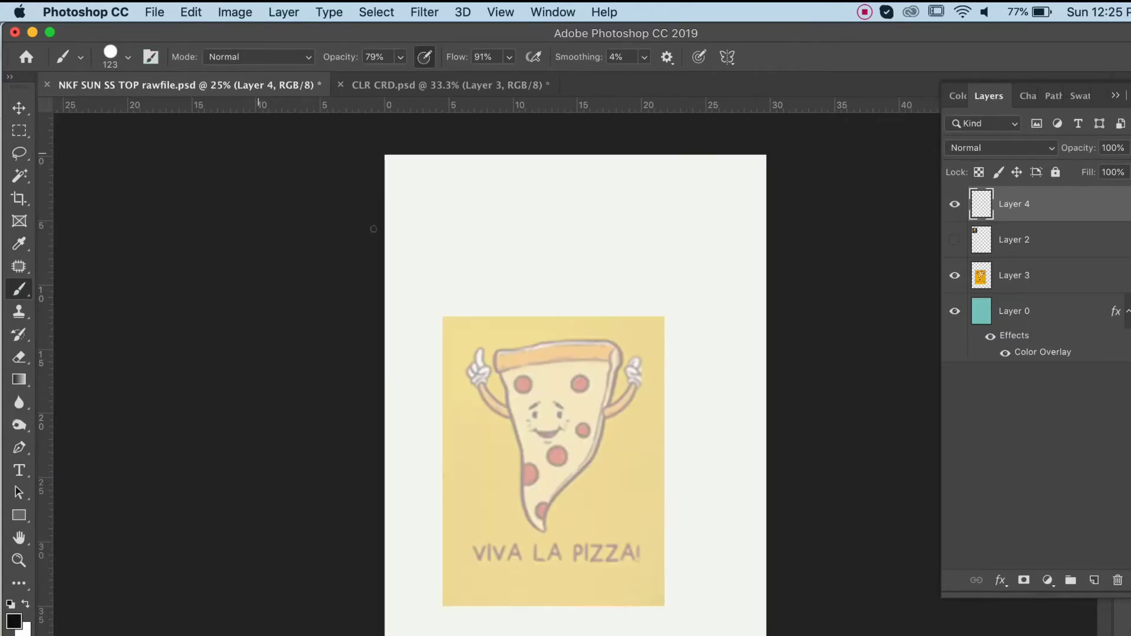
Reduce the brush size to 80 px for tracing the faded pizza artwork
{"action": "key", "text": "super+equal"}
{"action": "key", "text": "super+equal"}
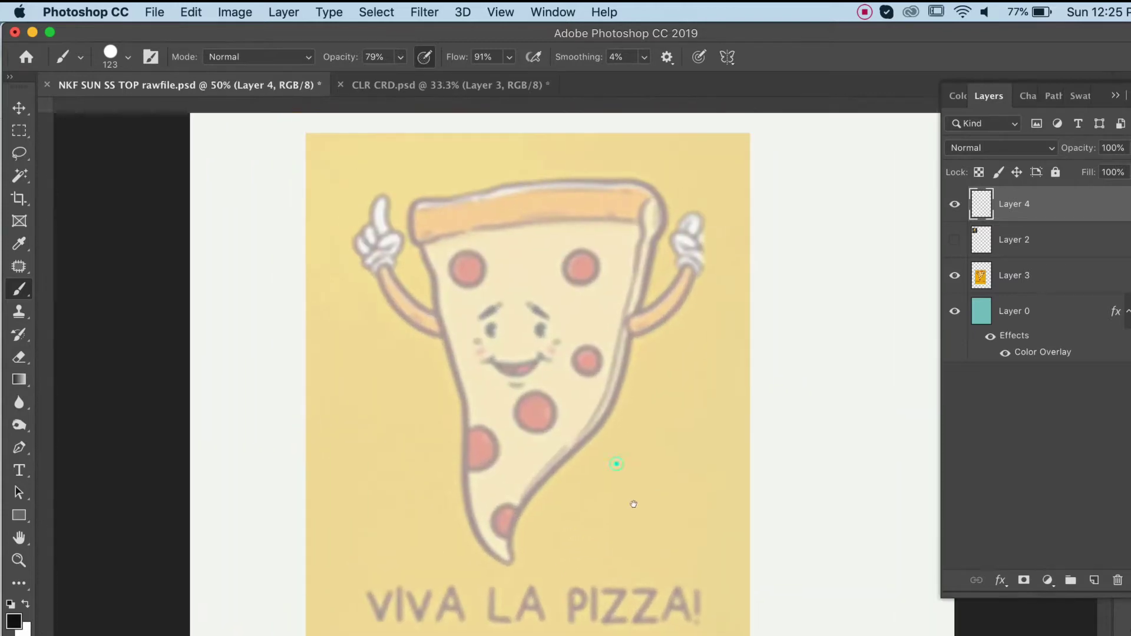
{"action": "key", "text": "bracketleft"}
{"action": "key", "text": "bracketleft"}
{"action": "key", "text": "bracketleft"}
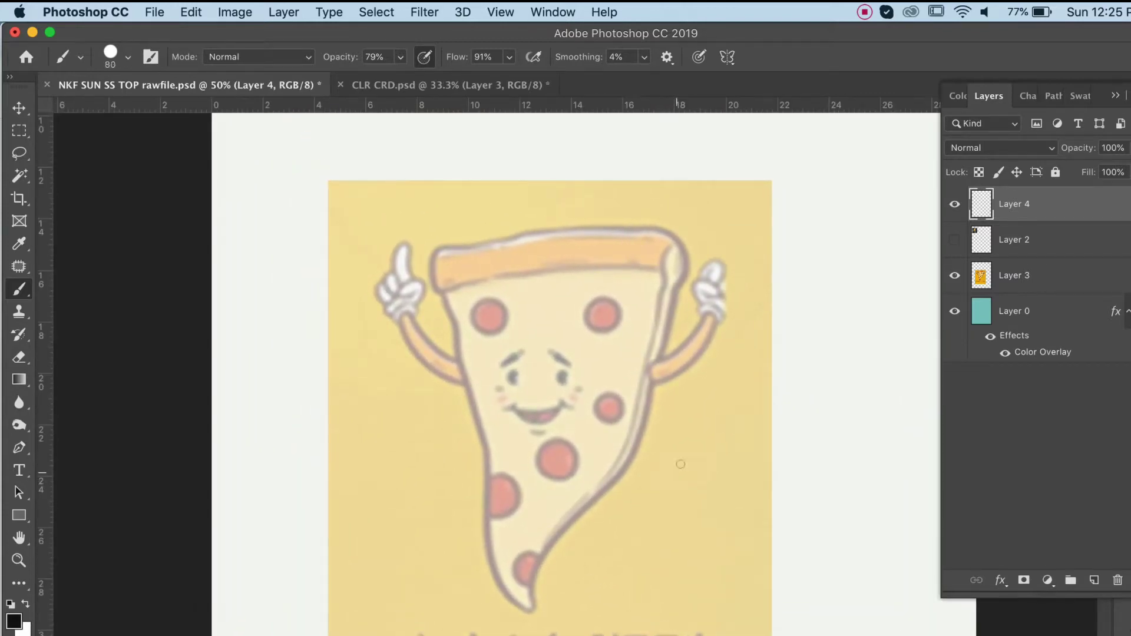
Show the cropped pizza print again and move it beside the lower right of the faded pizza slice
{"action": "left_click", "coordinate": [953, 240]}
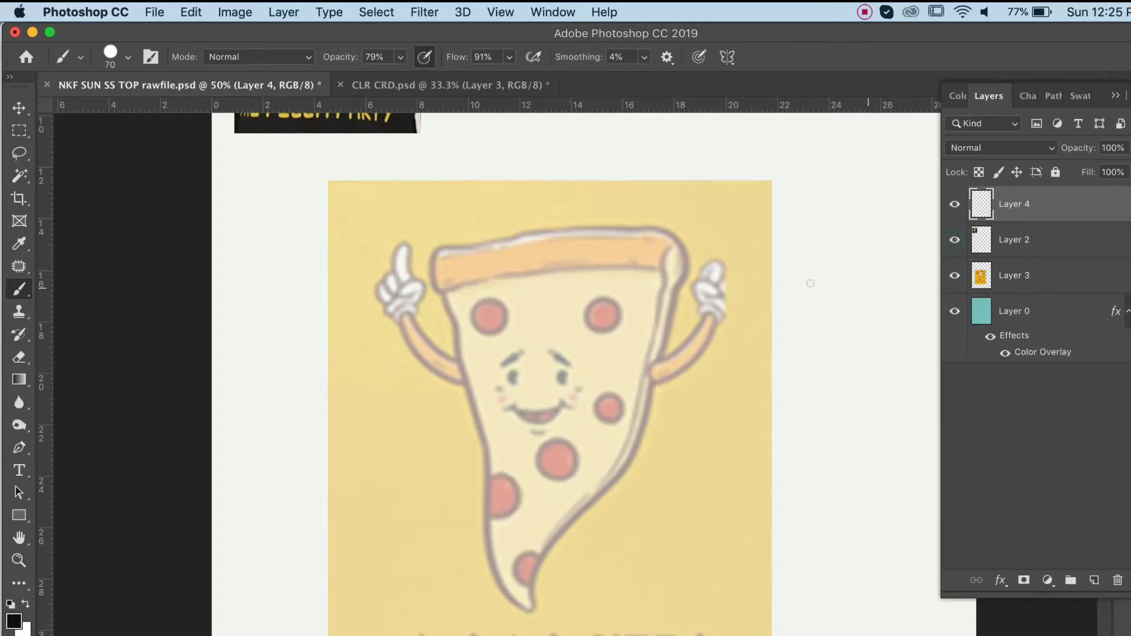
{"action": "key", "text": "super+minus"}
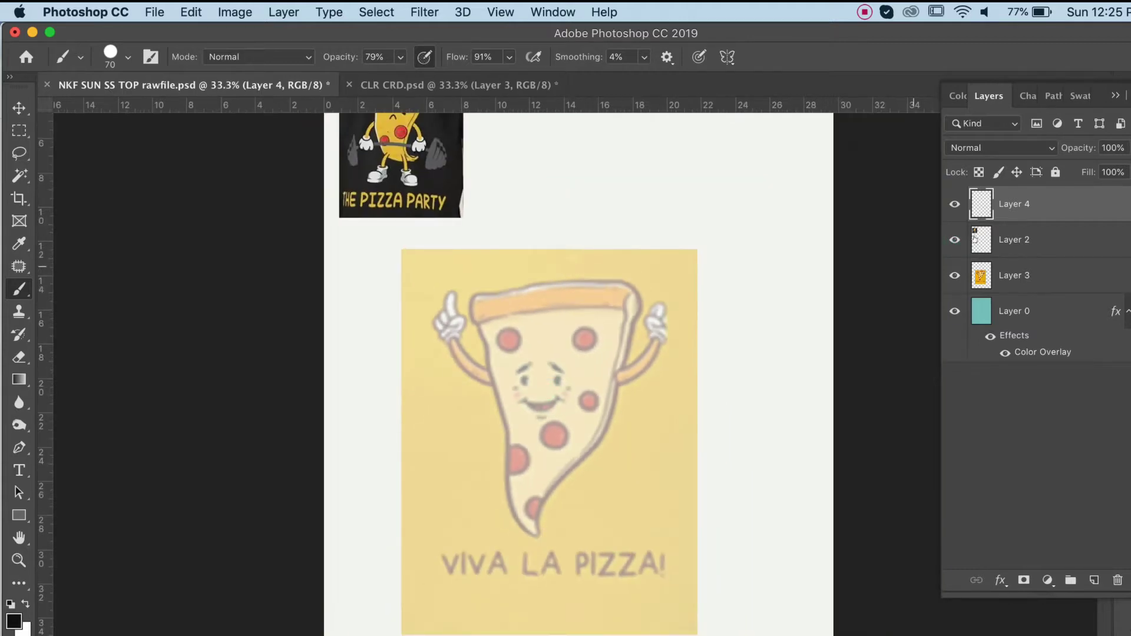
{"action": "left_click", "coordinate": [1010, 251]}
{"action": "key", "text": "super+t"}
{"action": "left_click_drag", "start_coordinate": [706, 413], "coordinate": [777, 474]}
{"action": "key", "text": "Return"}
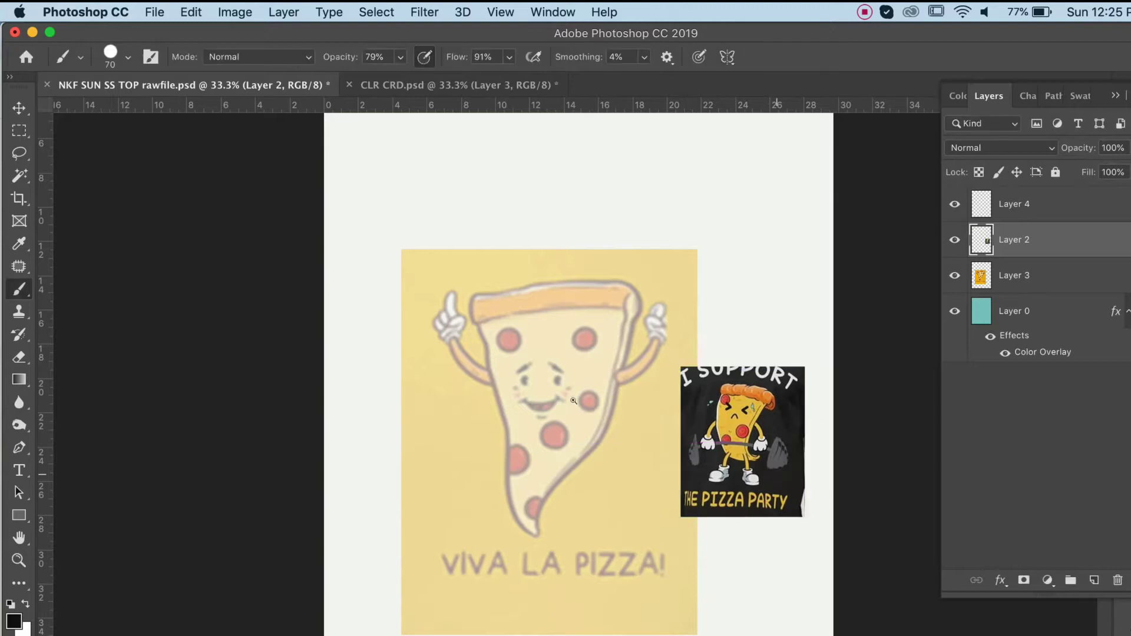
Select the empty Layer 4 and ready the Brush tool for tracing the enlarged pizza slice
{"action": "left_click", "coordinate": [556, 408], "text": "super"}
{"action": "left_click_drag", "start_coordinate": [612, 425], "coordinate": [577, 416]}
{"action": "left_click", "coordinate": [1020, 214]}
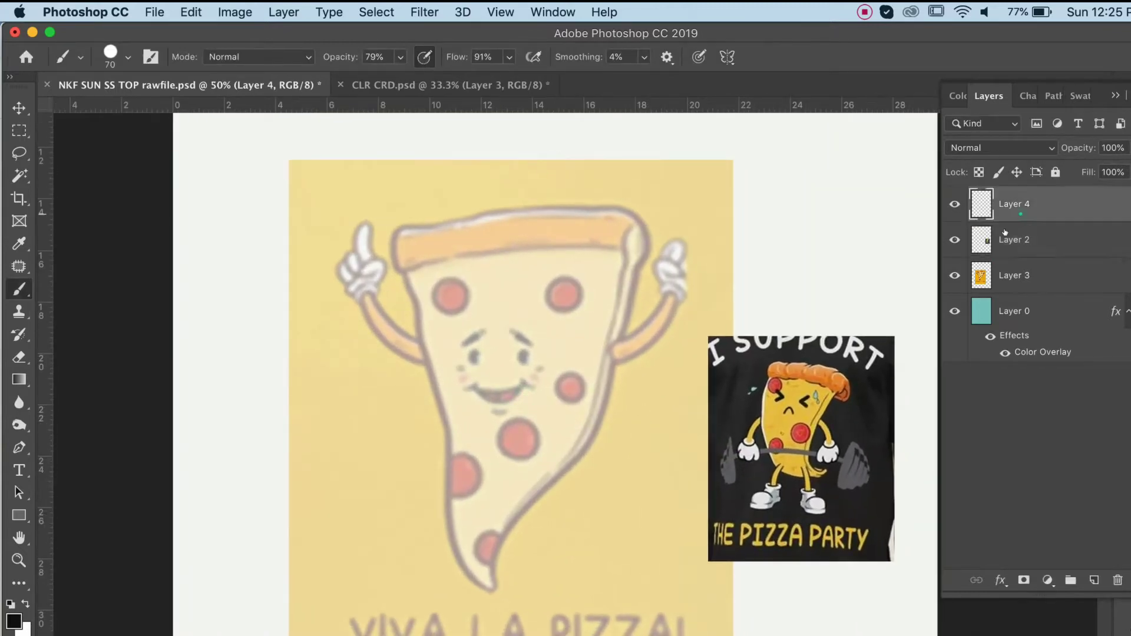
{"action": "left_click", "coordinate": [13, 292]}
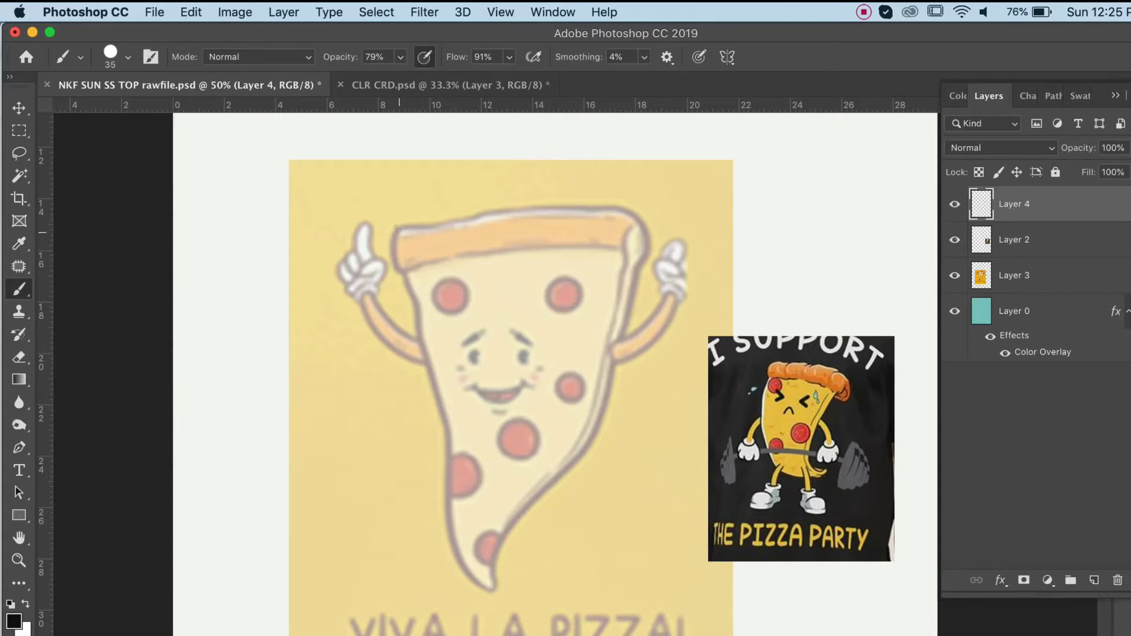
Undo the last stroke and set the brush opacity to 100% with pressure-controlled opacity turned off
{"action": "key", "text": "super+z"}
{"action": "left_click", "coordinate": [401, 57]}
{"action": "left_click_drag", "start_coordinate": [398, 77], "coordinate": [422, 78]}
{"action": "left_click", "coordinate": [423, 56]}
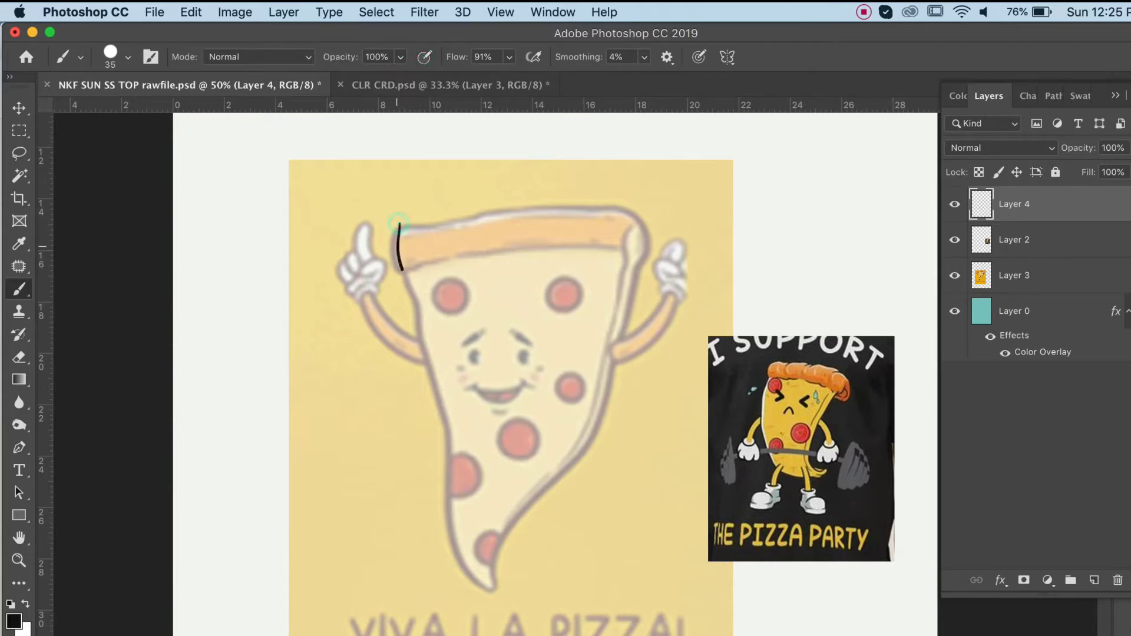
Trace the pizza crust's outline in black on Layer 4, rounding its right end
{"action": "left_click_drag", "start_coordinate": [402, 270], "coordinate": [393, 231]}
{"action": "left_click_drag", "start_coordinate": [401, 270], "coordinate": [617, 256]}
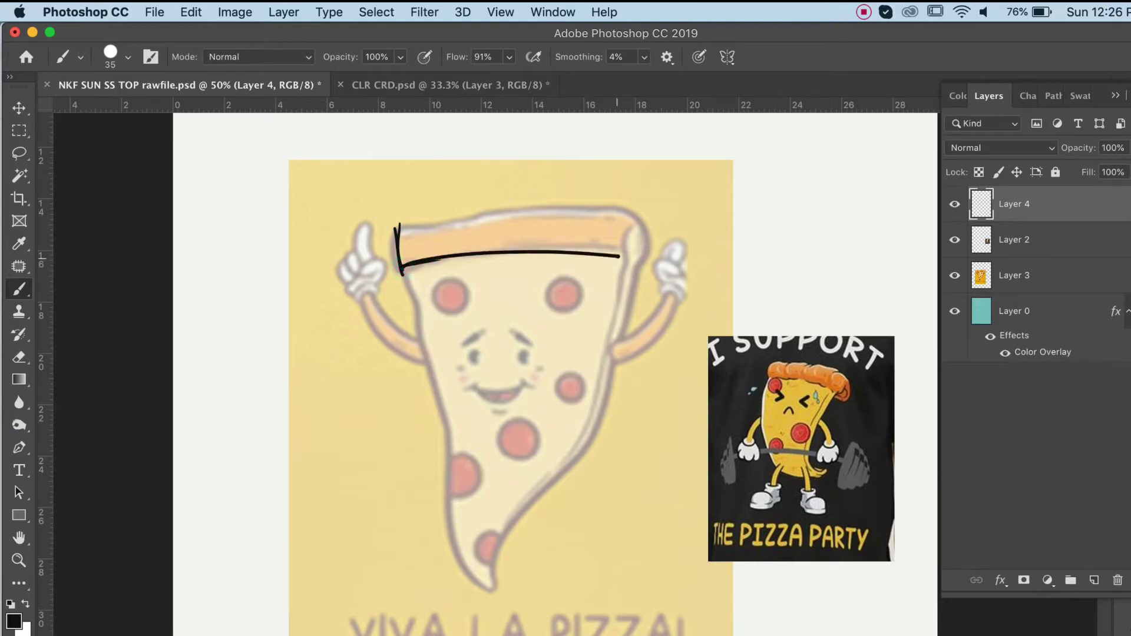
{"action": "left_click_drag", "start_coordinate": [396, 224], "coordinate": [469, 216]}
{"action": "mouse_move", "coordinate": [395, 225]}
{"action": "left_mouse_down"}
{"action": "mouse_move", "coordinate": [565, 207]}
{"action": "mouse_move", "coordinate": [638, 218]}
{"action": "left_mouse_up"}
{"action": "left_click_drag", "start_coordinate": [492, 216], "coordinate": [635, 217]}
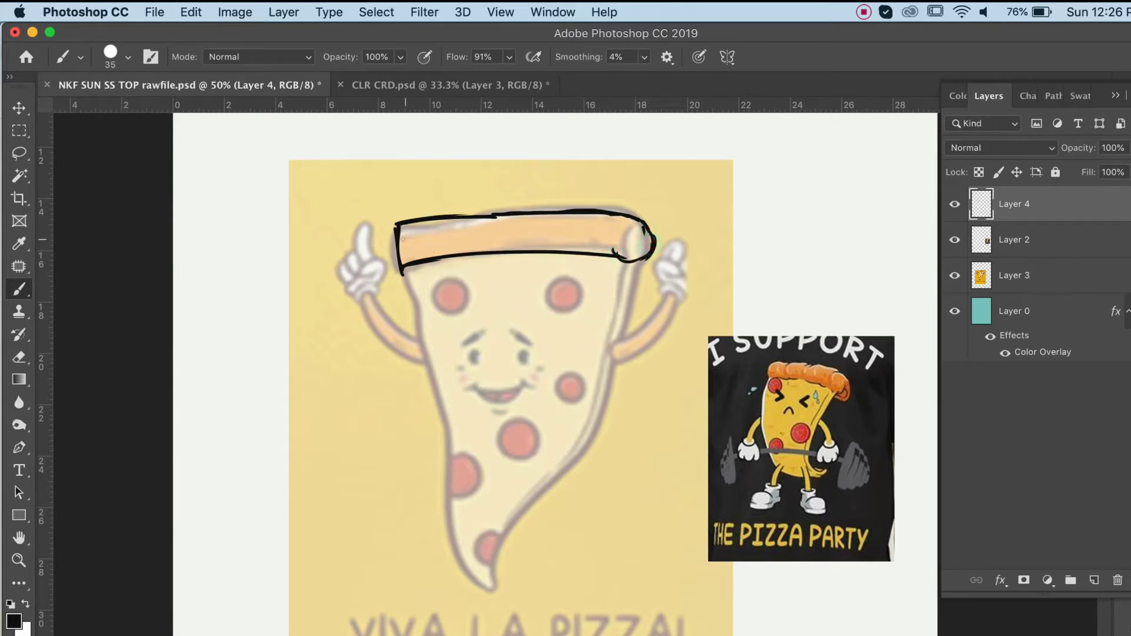
Thicken the crust's left end and trace the slice's left edge down to the bottom tip
{"action": "left_click_drag", "start_coordinate": [393, 255], "coordinate": [397, 222]}
{"action": "left_click_drag", "start_coordinate": [398, 270], "coordinate": [396, 230]}
{"action": "mouse_move", "coordinate": [403, 268]}
{"action": "left_mouse_down"}
{"action": "mouse_move", "coordinate": [455, 548]}
{"action": "mouse_move", "coordinate": [468, 567]}
{"action": "left_mouse_up"}
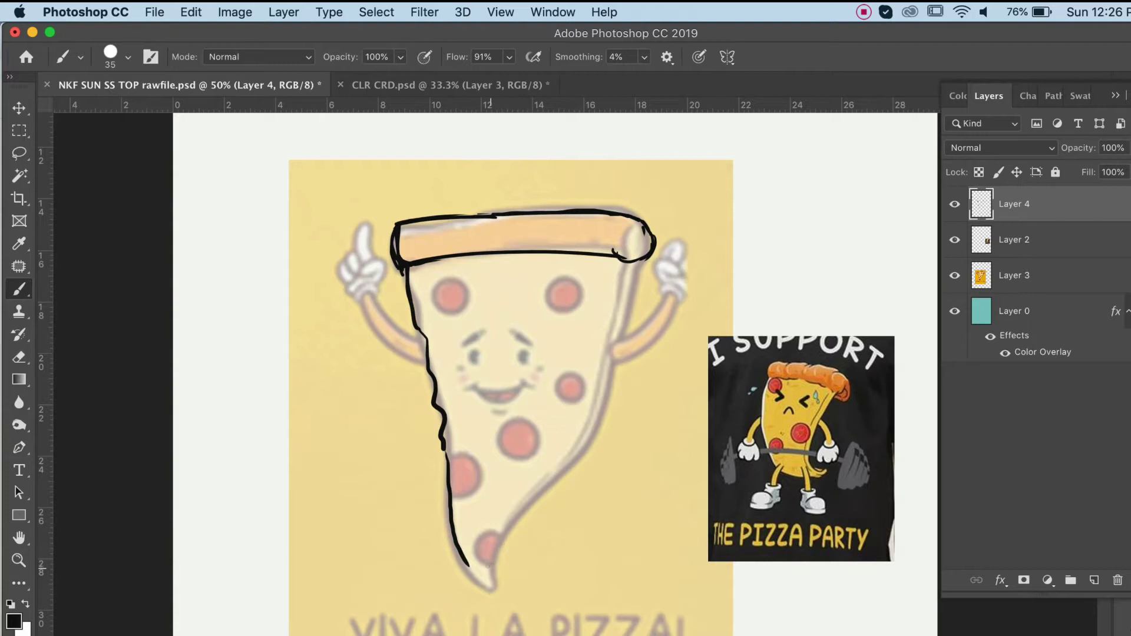
{"action": "left_click_drag", "start_coordinate": [493, 584], "coordinate": [467, 559]}
{"action": "mouse_move", "coordinate": [630, 262]}
{"action": "left_mouse_down"}
{"action": "mouse_move", "coordinate": [628, 318]}
{"action": "mouse_move", "coordinate": [634, 303]}
{"action": "mouse_move", "coordinate": [555, 609]}
{"action": "left_mouse_up"}
{"action": "left_click_drag", "start_coordinate": [477, 578], "coordinate": [568, 589]}
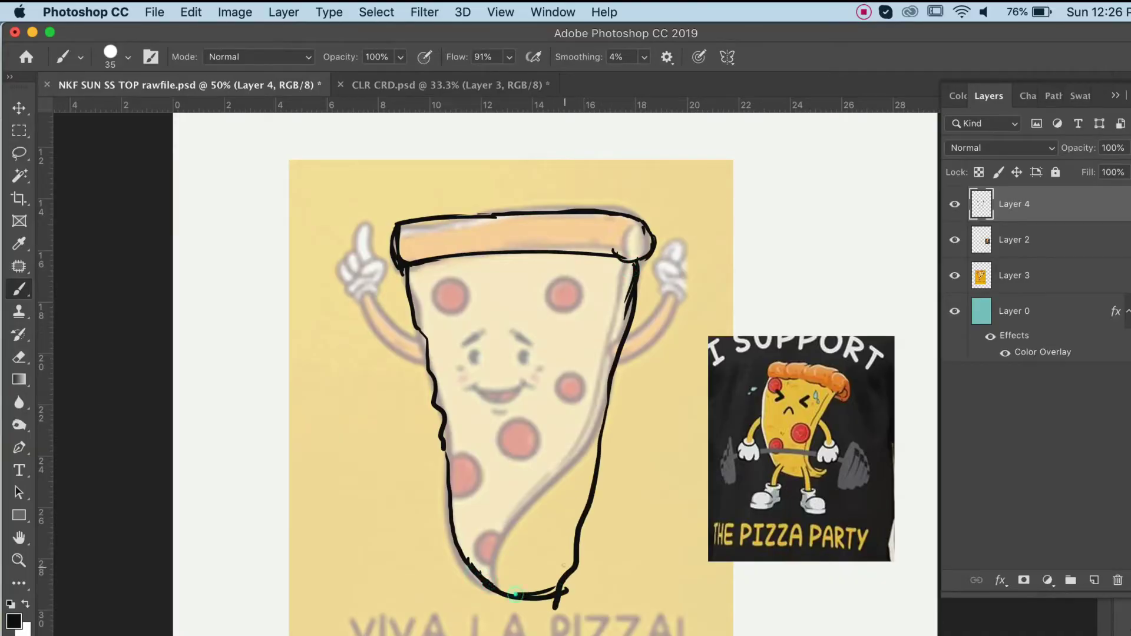
{"action": "key", "text": "super+z"}
{"action": "key", "text": "super+z"}
Draw the slice's right edge curving inward and close the bottom with a tip curling to the right
{"action": "scroll", "coordinate": [655, 497], "scroll_direction": "down", "scroll_amount": 2}
{"action": "mouse_move", "coordinate": [632, 233]}
{"action": "left_mouse_down"}
{"action": "mouse_move", "coordinate": [583, 366]}
{"action": "mouse_move", "coordinate": [570, 526]}
{"action": "left_mouse_up"}
{"action": "left_click_drag", "start_coordinate": [456, 537], "coordinate": [557, 563]}
{"action": "left_click_drag", "start_coordinate": [570, 527], "coordinate": [588, 534]}
{"action": "left_click_drag", "start_coordinate": [527, 564], "coordinate": [588, 534]}
Draw two raised arms with double outlines from the slice's sides to above the crust
{"action": "left_click_drag", "start_coordinate": [468, 275], "coordinate": [466, 327]}
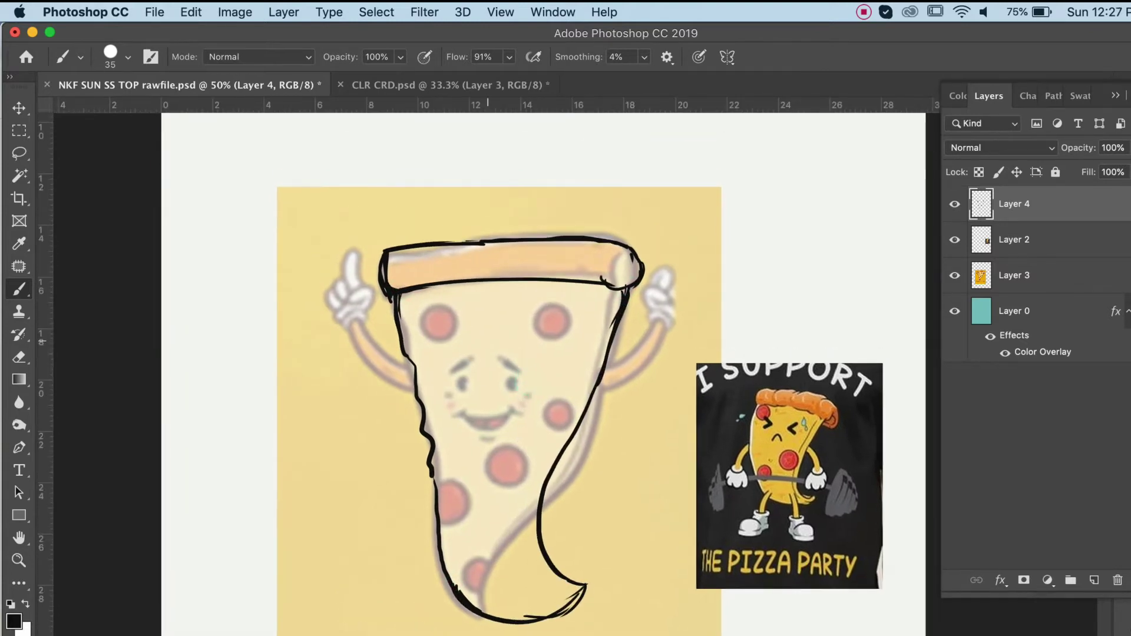
{"action": "mouse_move", "coordinate": [399, 343]}
{"action": "left_mouse_down"}
{"action": "mouse_move", "coordinate": [358, 214]}
{"action": "mouse_move", "coordinate": [403, 387]}
{"action": "left_mouse_up"}
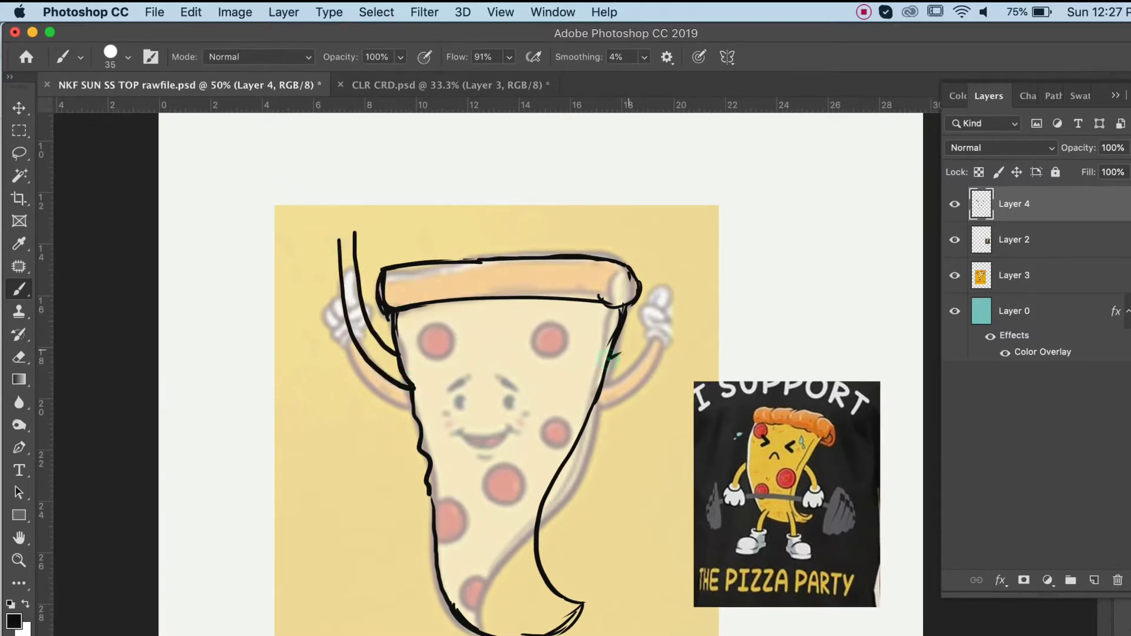
{"action": "left_click_drag", "start_coordinate": [613, 356], "coordinate": [678, 223]}
{"action": "mouse_move", "coordinate": [602, 386]}
{"action": "left_mouse_down"}
{"action": "mouse_move", "coordinate": [669, 323]}
{"action": "mouse_move", "coordinate": [694, 220]}
{"action": "left_mouse_up"}
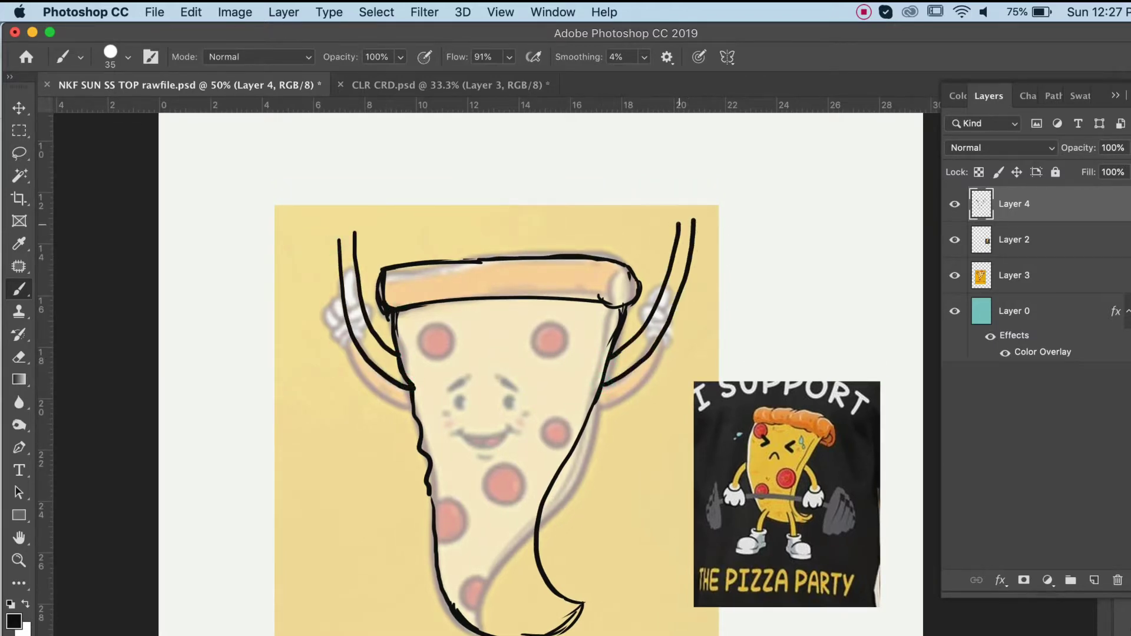
Add a new layer above Layer 4, and extend the left arm's outlines upward on Layer 4
{"action": "scroll", "coordinate": [580, 282], "scroll_direction": "up", "scroll_amount": 2}
{"action": "left_click", "coordinate": [1095, 581]}
{"action": "left_click", "coordinate": [1010, 240]}
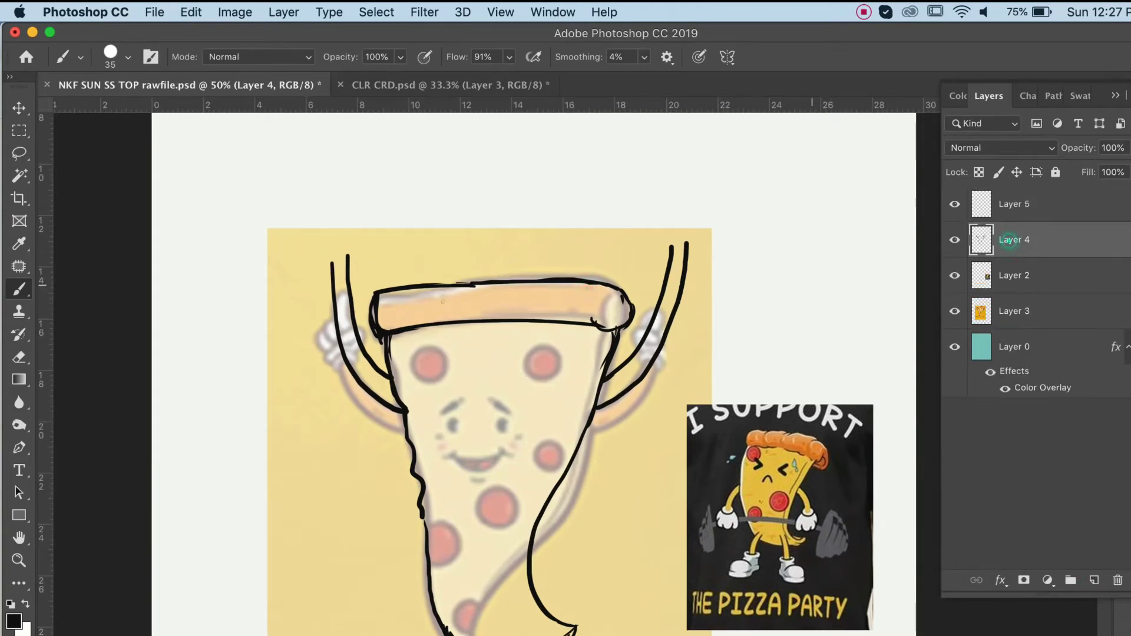
{"action": "left_click_drag", "start_coordinate": [333, 244], "coordinate": [333, 266]}
{"action": "left_click_drag", "start_coordinate": [347, 258], "coordinate": [348, 247]}
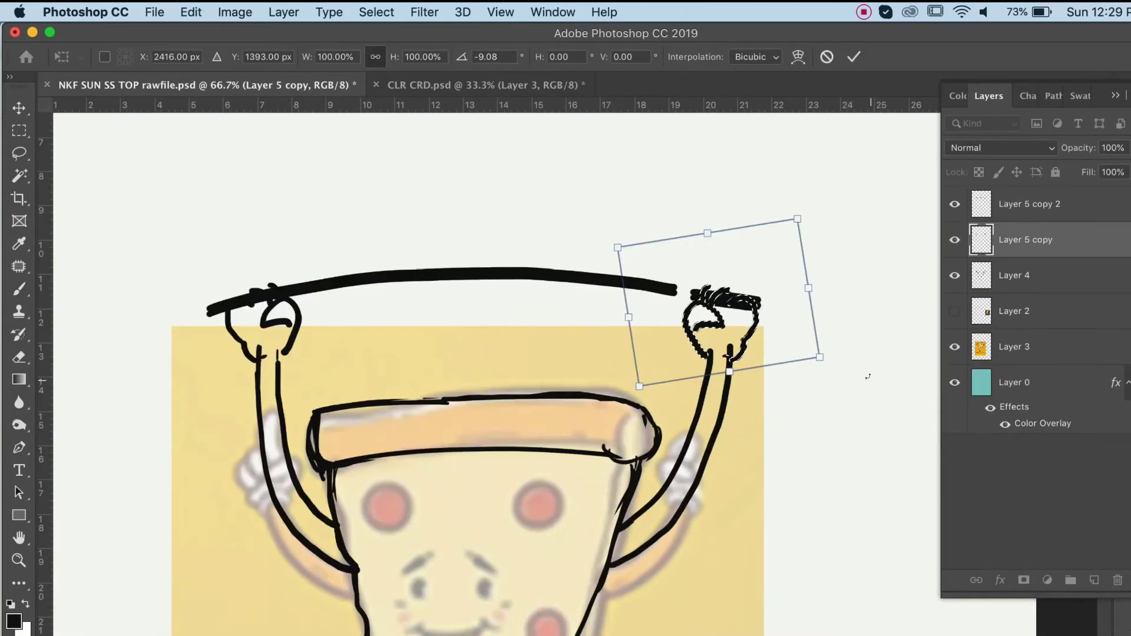
Rotate and nudge the right hand on Layer 5 copy to fit its arm, and clear the selection
{"action": "key", "text": "shift+Up"}
{"action": "left_click_drag", "start_coordinate": [826, 359], "coordinate": [833, 345]}
{"action": "key", "text": "shift+Left"}
{"action": "key", "text": "Return"}
{"action": "key", "text": "super+d"}
Hide the bar on Layer 5 copy 2 and brush the left wrist outline into its arm
{"action": "left_click", "coordinate": [951, 244]}
{"action": "left_click", "coordinate": [955, 204]}
{"action": "key", "text": "b"}
{"action": "scroll", "coordinate": [287, 350], "scroll_direction": "up", "scroll_amount": 1}
{"action": "left_click_drag", "start_coordinate": [246, 359], "coordinate": [246, 380]}
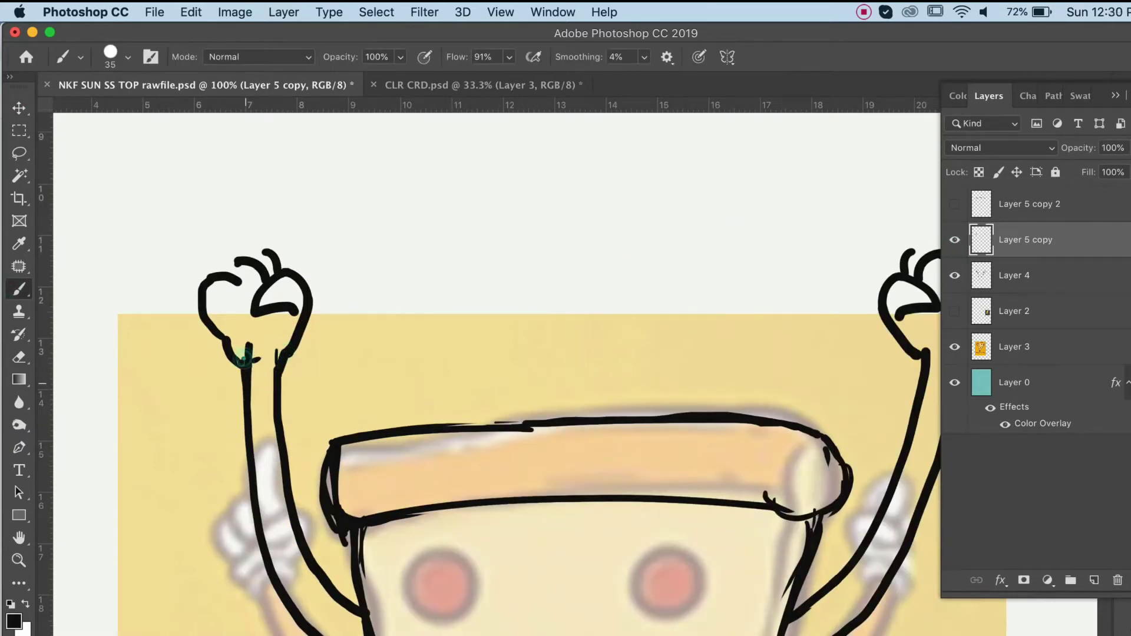
{"action": "scroll", "coordinate": [787, 377], "scroll_direction": "right", "scroll_amount": 3}
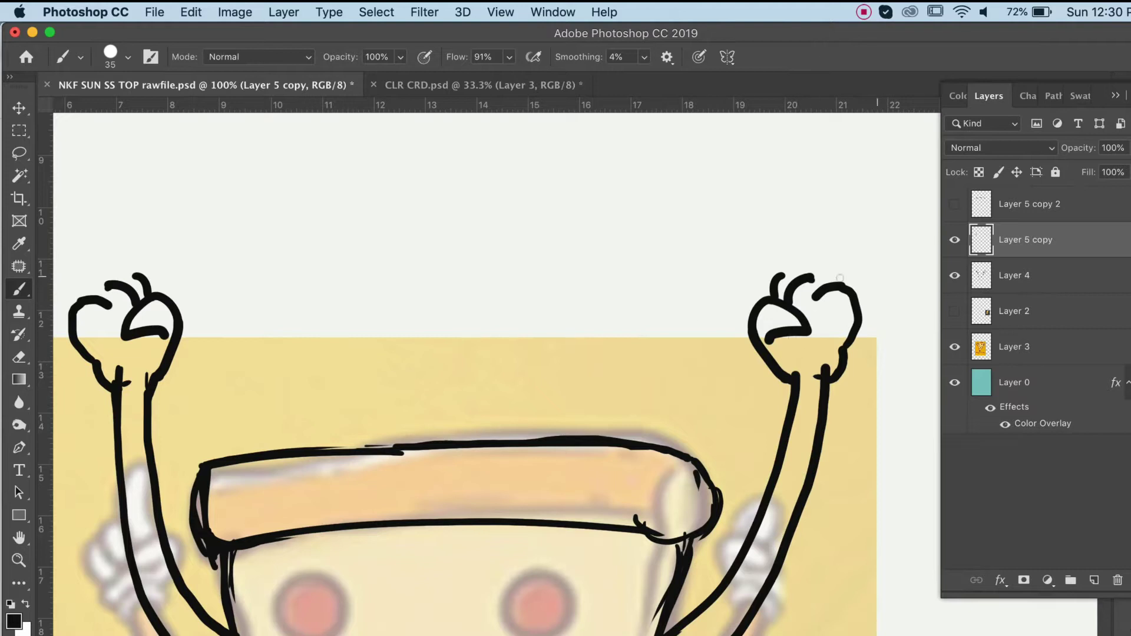
Show the bar on Layer 5 copy 2 again, reposition it across both hands and stretch its left end outward
{"action": "left_click", "coordinate": [954, 204]}
{"action": "left_click", "coordinate": [1028, 204]}
{"action": "scroll", "coordinate": [790, 281], "scroll_direction": "left", "scroll_amount": 1}
{"action": "mouse_move", "coordinate": [783, 282]}
{"action": "left_mouse_down"}
{"action": "mouse_move", "coordinate": [759, 280]}
{"action": "mouse_move", "coordinate": [832, 277]}
{"action": "mouse_move", "coordinate": [820, 277]}
{"action": "left_mouse_up"}
{"action": "key", "text": "super+minus"}
{"action": "key", "text": "super+t"}
{"action": "key", "text": "shift+Down"}
{"action": "key", "text": "shift+Down"}
{"action": "key", "text": "shift+Down"}
{"action": "key", "text": "shift+Left"}
{"action": "key", "text": "shift+Left"}
{"action": "key", "text": "shift+Left"}
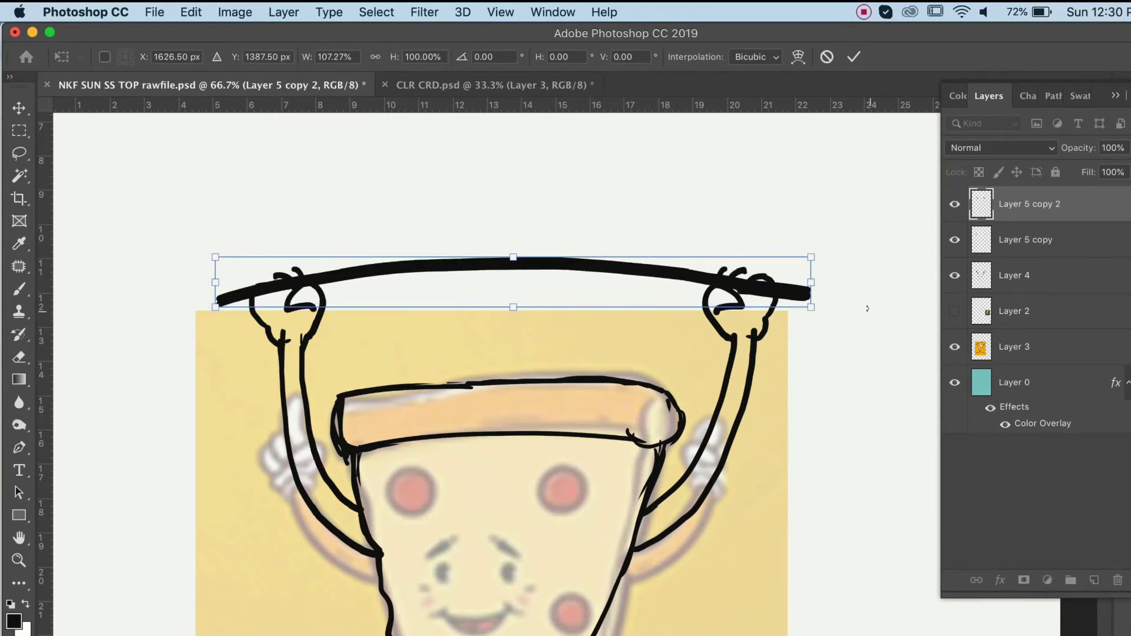
{"action": "left_click_drag", "start_coordinate": [215, 283], "coordinate": [195, 283]}
{"action": "key", "text": "Return"}
Duplicate the bar layer and merge the duplicate with Layer 5 copy 2
{"action": "key", "text": "super+j"}
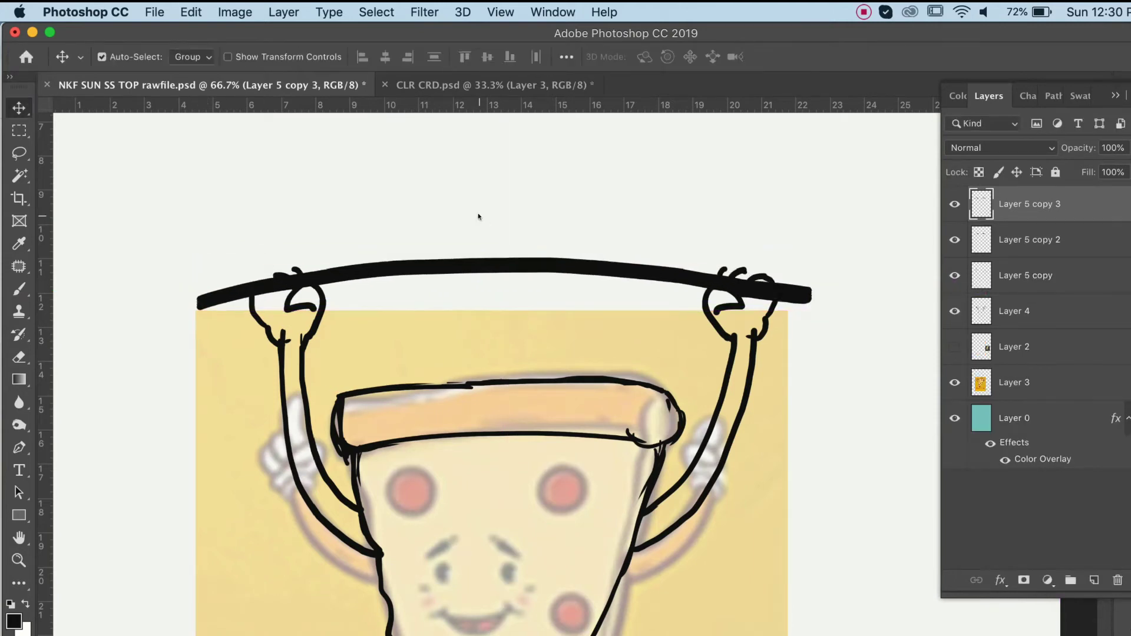
{"action": "left_click", "coordinate": [1024, 242], "text": "super"}
{"action": "key", "text": "super+e"}
{"action": "key", "text": "super+minus"}
{"action": "key", "text": "super+plus"}
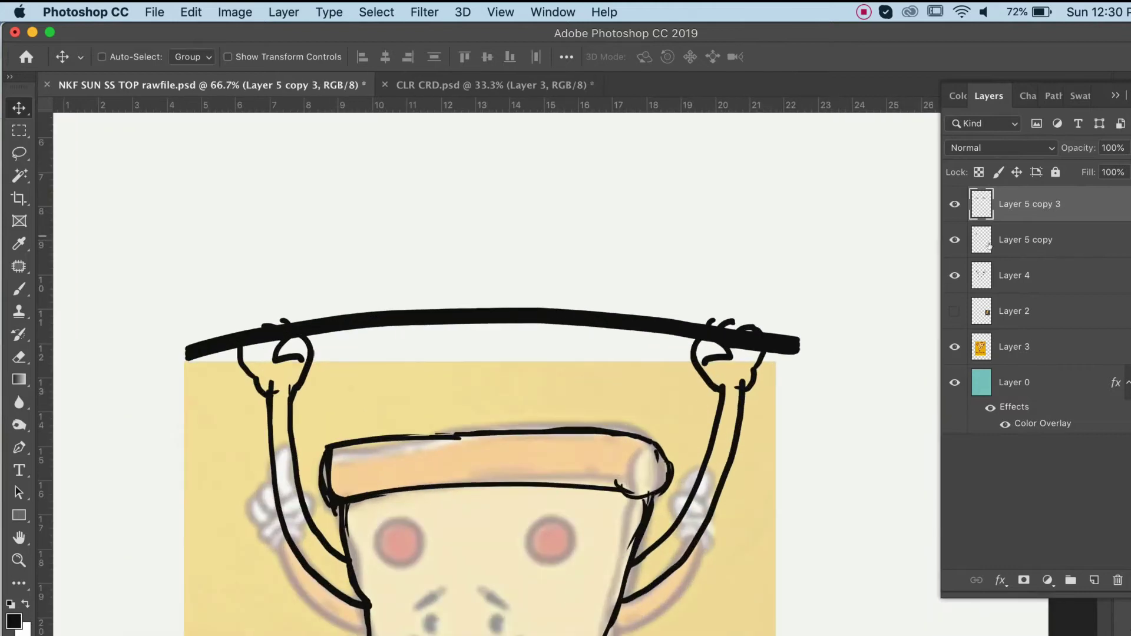
Apply an orange Color Overlay to the bar on Layer 5 copy 3
{"action": "left_click", "coordinate": [1015, 275]}
{"action": "key", "text": "b"}
{"action": "left_click", "coordinate": [761, 415], "text": "super"}
{"action": "left_click", "coordinate": [753, 391], "text": "super"}
{"action": "left_click_drag", "start_coordinate": [713, 354], "coordinate": [708, 489]}
{"action": "left_click_drag", "start_coordinate": [649, 247], "coordinate": [624, 331]}
{"action": "double_click", "coordinate": [1085, 206]}
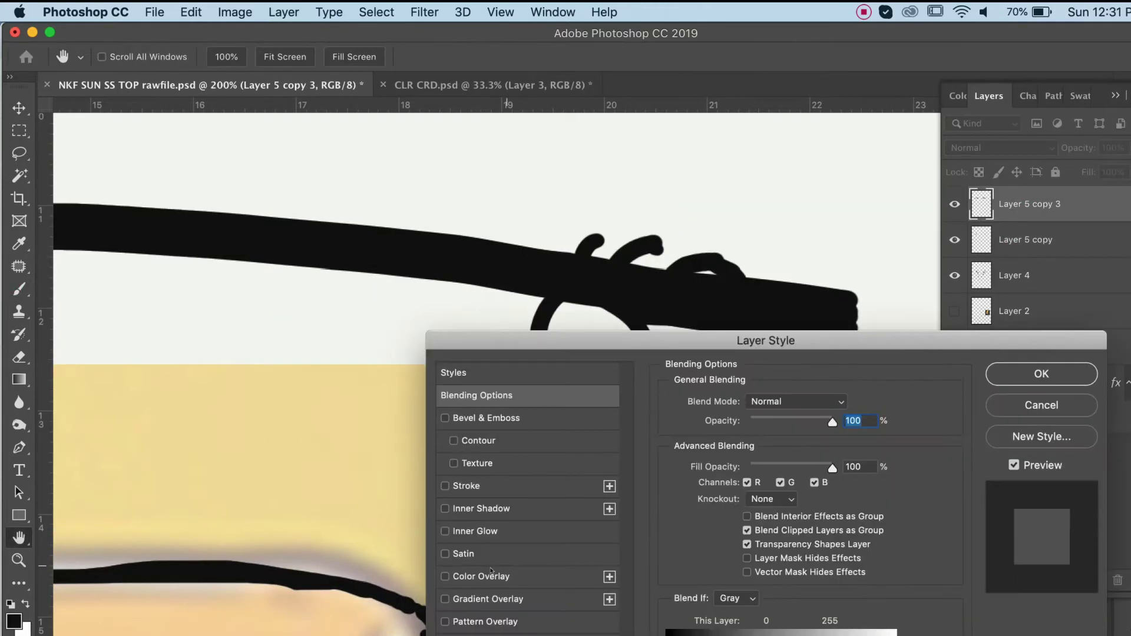
{"action": "left_click", "coordinate": [481, 576]}
{"action": "left_click", "coordinate": [843, 404]}
{"action": "left_click", "coordinate": [958, 481]}
{"action": "left_click", "coordinate": [1116, 464]}
{"action": "left_click", "coordinate": [1042, 374]}
Use the bar's outline as a selection to clear the overlapping hand lines on Layer 5 copy
{"action": "key", "text": "super+minus"}
{"action": "key", "text": "super+minus"}
{"action": "key", "text": "super+minus"}
{"action": "key", "text": "super+plus"}
{"action": "left_click", "coordinate": [982, 204], "text": "super"}
{"action": "left_click", "coordinate": [955, 273]}
{"action": "left_click", "coordinate": [992, 271]}
{"action": "key", "text": "super+d"}
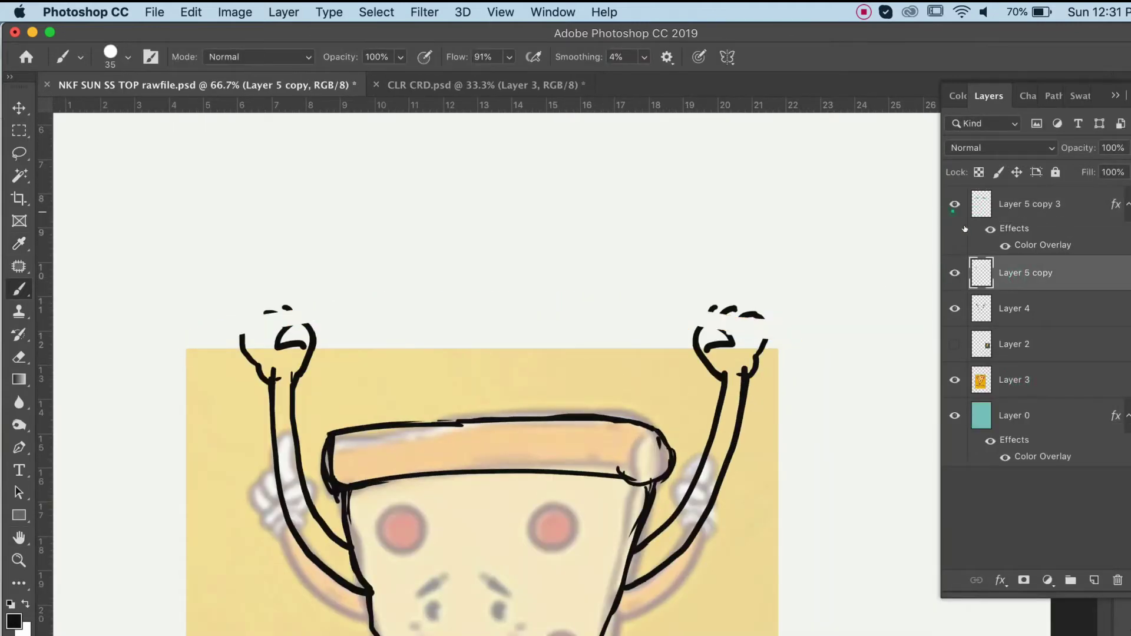
Move Layer 5 copy above the bar layer and draw the left hand's fingers gripping the bar
{"action": "key", "text": "super+minus"}
{"action": "key", "text": "super+plus"}
{"action": "key", "text": "super+plus"}
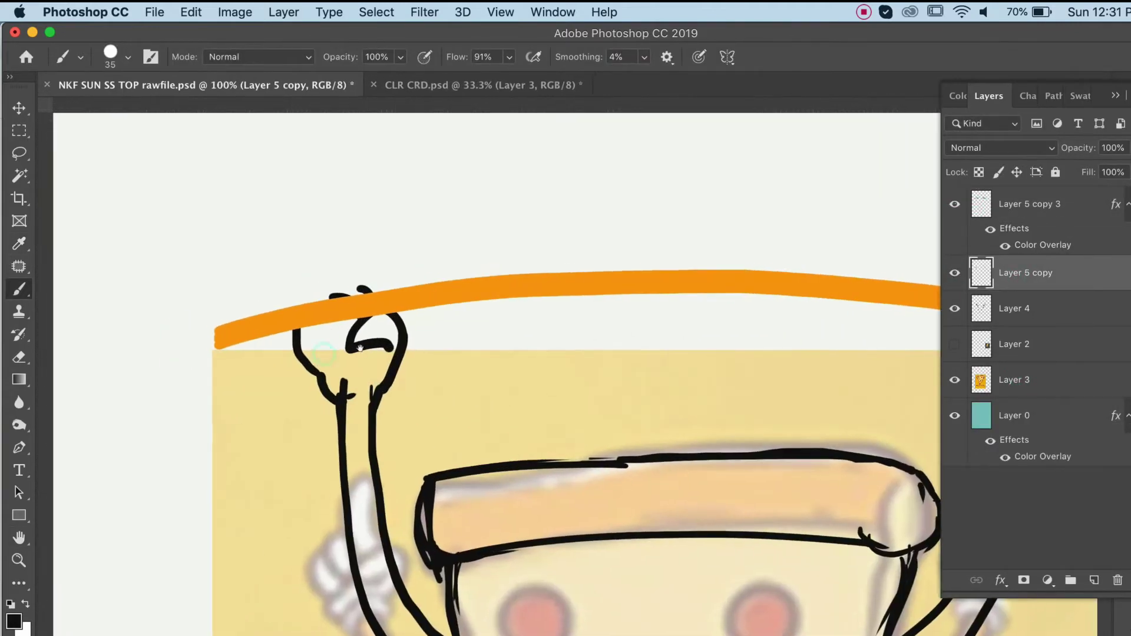
{"action": "left_click_drag", "start_coordinate": [284, 300], "coordinate": [307, 332]}
{"action": "key", "text": "super+z"}
{"action": "left_click_drag", "start_coordinate": [994, 271], "coordinate": [996, 193]}
{"action": "mouse_move", "coordinate": [292, 304]}
{"action": "left_mouse_down"}
{"action": "mouse_move", "coordinate": [308, 332]}
{"action": "mouse_move", "coordinate": [286, 299]}
{"action": "mouse_move", "coordinate": [323, 327]}
{"action": "mouse_move", "coordinate": [318, 289]}
{"action": "mouse_move", "coordinate": [342, 334]}
{"action": "left_mouse_up"}
{"action": "mouse_move", "coordinate": [346, 288]}
{"action": "left_mouse_down"}
{"action": "mouse_move", "coordinate": [354, 324]}
{"action": "mouse_move", "coordinate": [388, 274]}
{"action": "mouse_move", "coordinate": [363, 313]}
{"action": "left_mouse_up"}
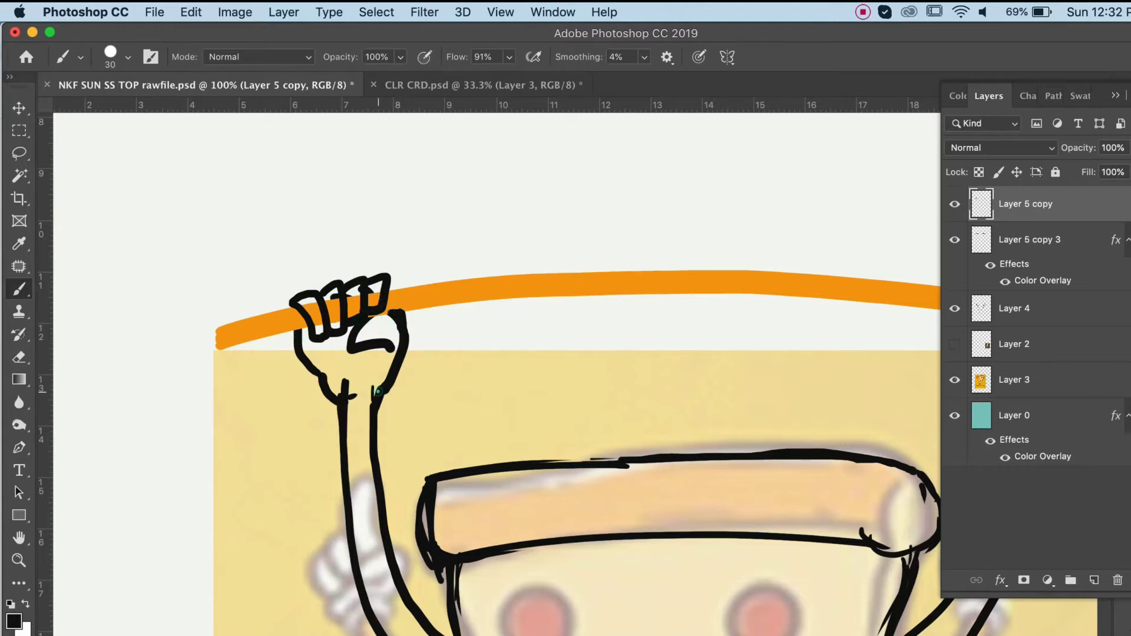
Redraw the right hand's fingers in black so they wrap around the orange bar
{"action": "left_click_drag", "start_coordinate": [726, 374], "coordinate": [510, 366]}
{"action": "left_click_drag", "start_coordinate": [137, 346], "coordinate": [179, 348]}
{"action": "mouse_move", "coordinate": [824, 302]}
{"action": "left_mouse_down"}
{"action": "mouse_move", "coordinate": [643, 330]}
{"action": "mouse_move", "coordinate": [581, 308]}
{"action": "mouse_move", "coordinate": [643, 315]}
{"action": "mouse_move", "coordinate": [611, 319]}
{"action": "left_mouse_up"}
{"action": "key", "text": "e"}
{"action": "key", "text": "b"}
{"action": "left_click_drag", "start_coordinate": [646, 353], "coordinate": [632, 350]}
{"action": "mouse_move", "coordinate": [651, 311]}
{"action": "left_mouse_down"}
{"action": "mouse_move", "coordinate": [677, 353]}
{"action": "mouse_move", "coordinate": [645, 364]}
{"action": "left_mouse_up"}
{"action": "key", "text": "super+z"}
{"action": "mouse_move", "coordinate": [673, 318]}
{"action": "left_mouse_down"}
{"action": "mouse_move", "coordinate": [691, 325]}
{"action": "mouse_move", "coordinate": [663, 371]}
{"action": "left_mouse_up"}
{"action": "left_click_drag", "start_coordinate": [693, 327], "coordinate": [694, 370]}
Examine the full linework with the Layer 3 reference hidden, and toggle the hand layer to check its contents
{"action": "key", "text": "super+minus"}
{"action": "key", "text": "super+minus"}
{"action": "key", "text": "v"}
{"action": "left_click", "coordinate": [951, 380]}
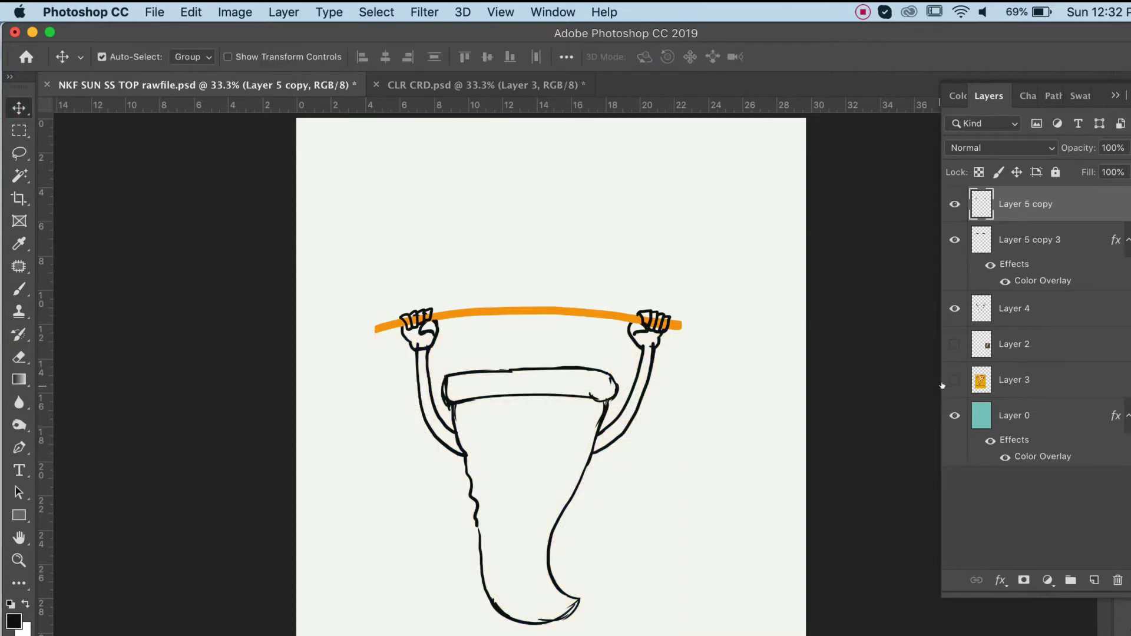
{"action": "left_click", "coordinate": [953, 380]}
{"action": "left_click", "coordinate": [955, 205]}
{"action": "left_click", "coordinate": [954, 205]}
Rename the orange bar layer "burble" and show the Layer 2 reference print
{"action": "left_click", "coordinate": [1011, 240]}
{"action": "key", "text": "super+plus"}
{"action": "type", "text": "burble"}
{"action": "key", "text": "Return"}
{"action": "left_click", "coordinate": [955, 344]}
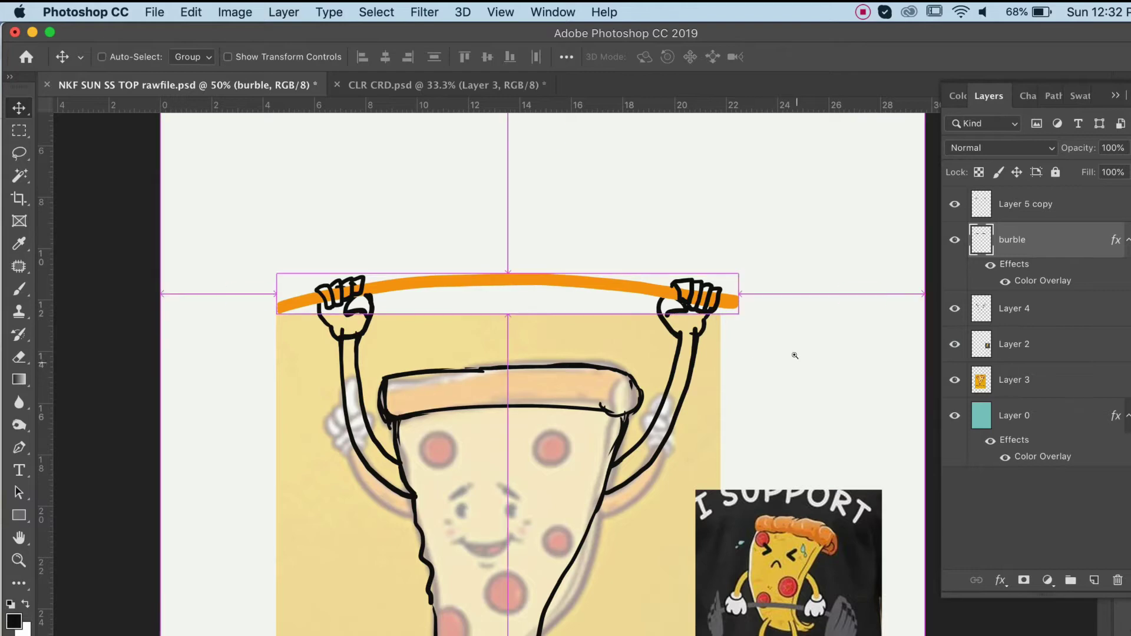
Add a new layer above the burble layer and sample the reference pizza's yellow as the brush color
{"action": "left_click_drag", "start_coordinate": [794, 359], "coordinate": [677, 145]}
{"action": "key", "text": "super+plus"}
{"action": "left_click", "coordinate": [1090, 581]}
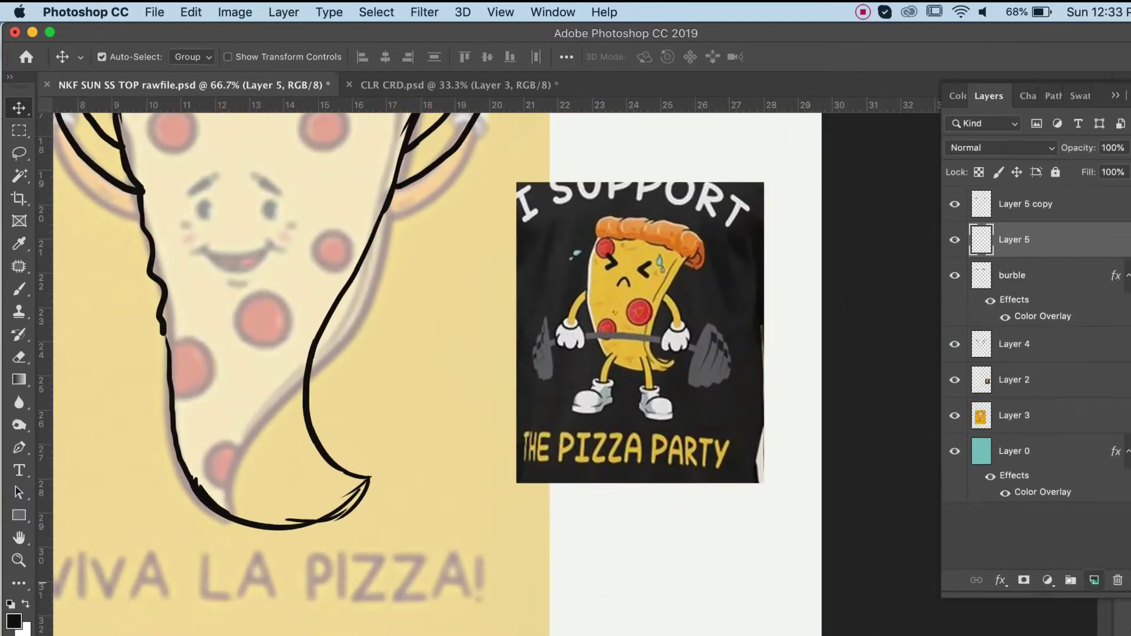
{"action": "key", "text": "super+plus"}
{"action": "key", "text": "super+plus"}
{"action": "left_click_drag", "start_coordinate": [747, 405], "coordinate": [660, 394]}
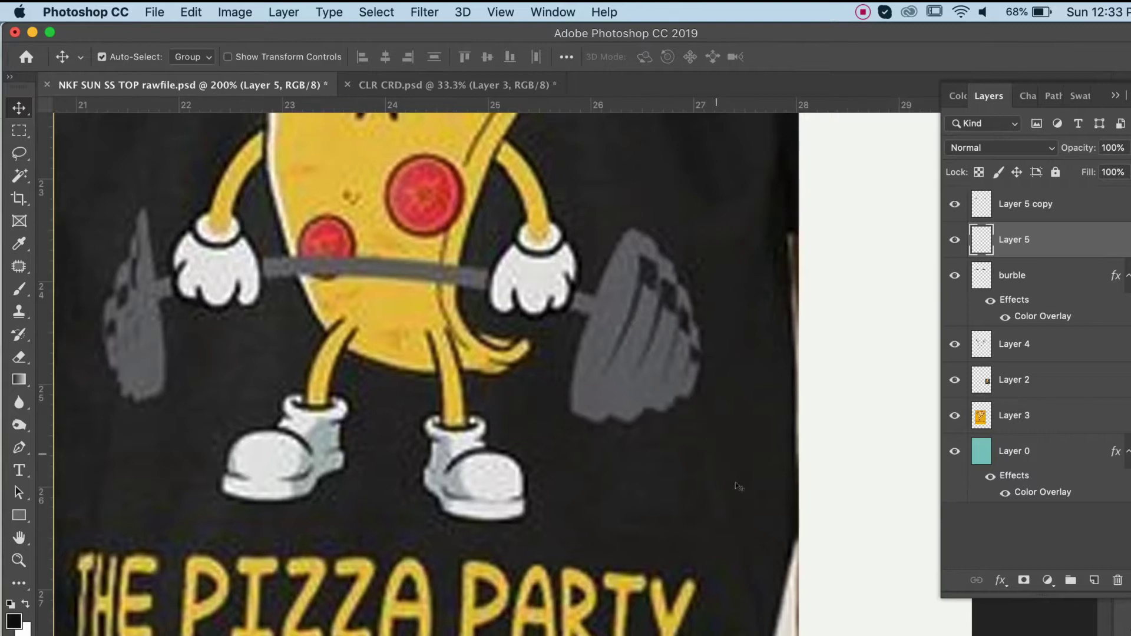
{"action": "left_click", "coordinate": [20, 288]}
{"action": "key", "text": "i"}
{"action": "left_click", "coordinate": [300, 200]}
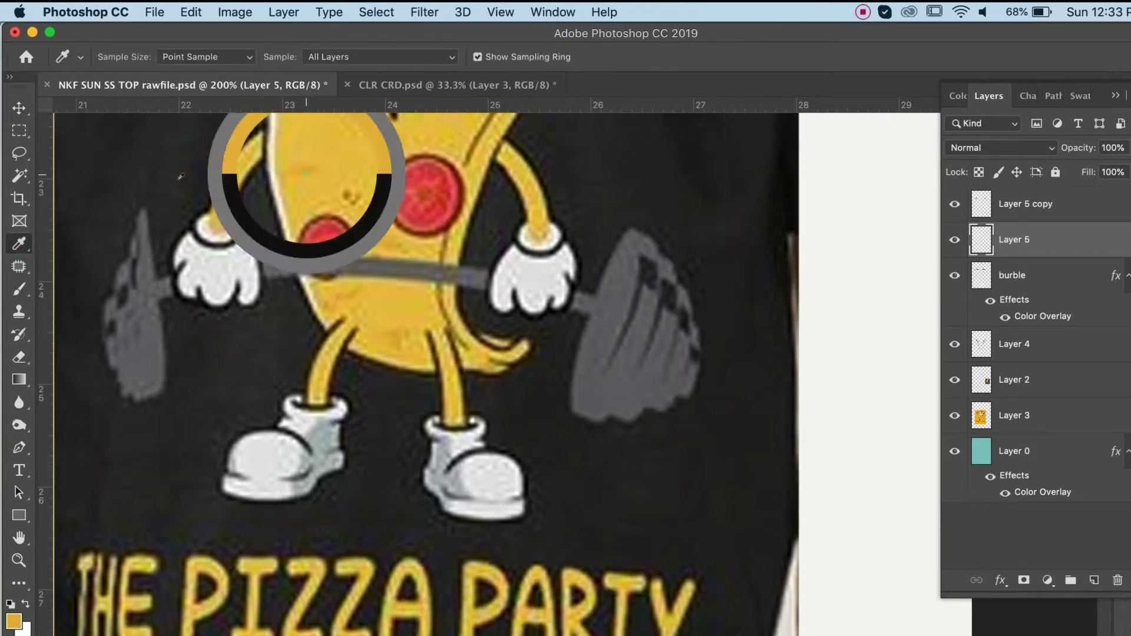
{"action": "key", "text": "b"}
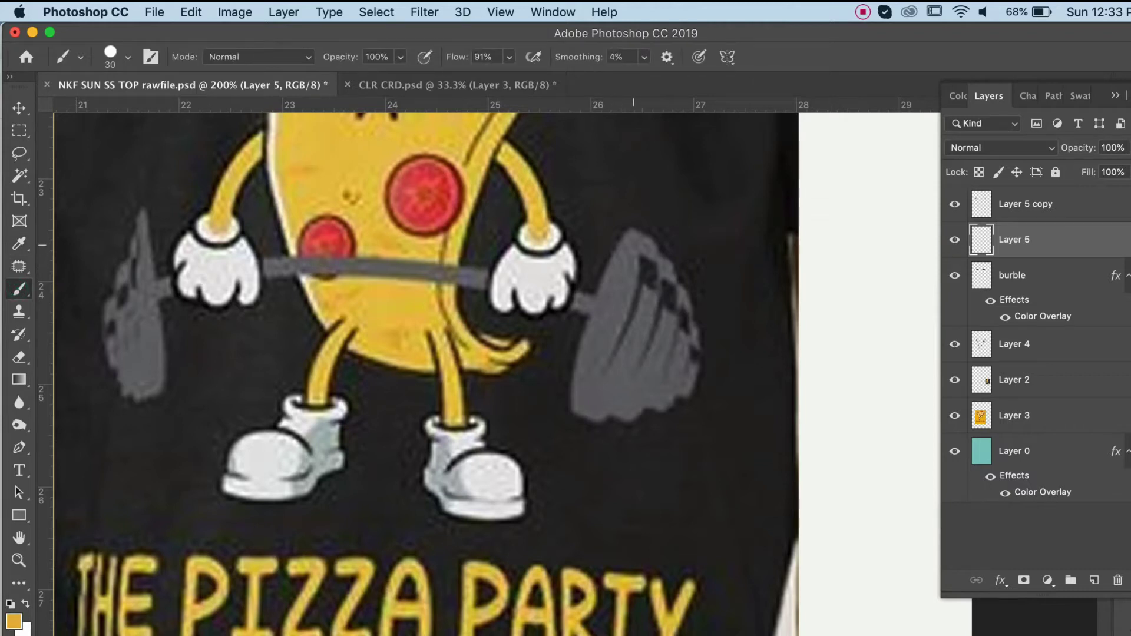
Paint over the reference barbell's right weight plates with curved yellow strokes using the 30 px brush
{"action": "left_click_drag", "start_coordinate": [626, 234], "coordinate": [571, 392]}
{"action": "mouse_move", "coordinate": [636, 246]}
{"action": "left_mouse_down"}
{"action": "mouse_move", "coordinate": [589, 392]}
{"action": "mouse_move", "coordinate": [628, 258]}
{"action": "mouse_move", "coordinate": [610, 395]}
{"action": "mouse_move", "coordinate": [590, 410]}
{"action": "left_mouse_up"}
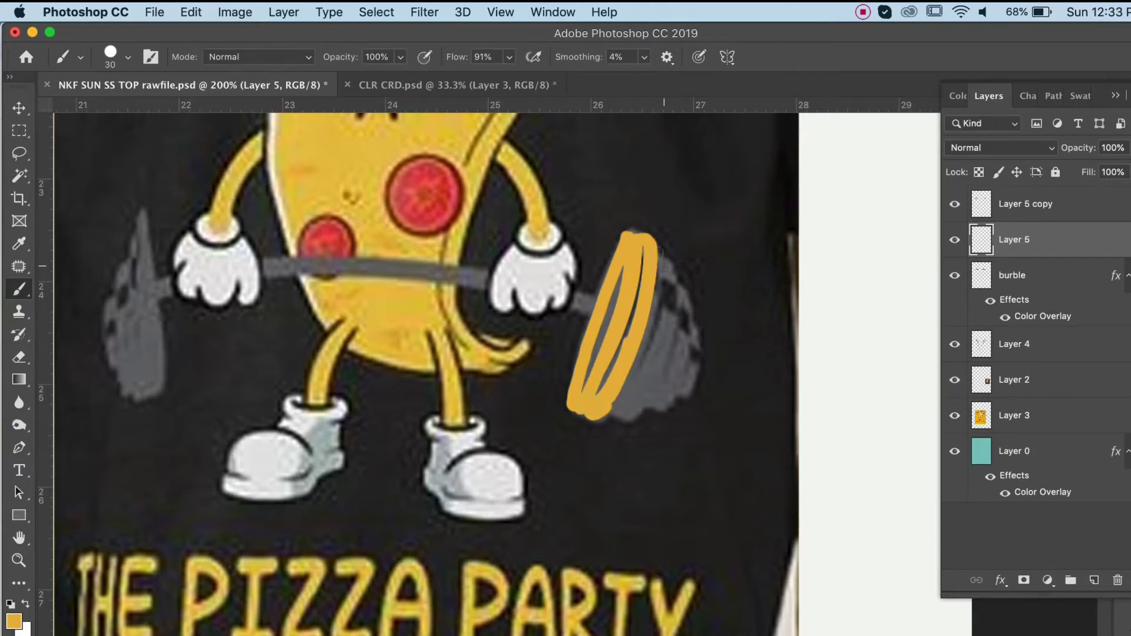
{"action": "mouse_move", "coordinate": [665, 257]}
{"action": "left_mouse_down"}
{"action": "mouse_move", "coordinate": [626, 407]}
{"action": "mouse_move", "coordinate": [607, 416]}
{"action": "left_mouse_up"}
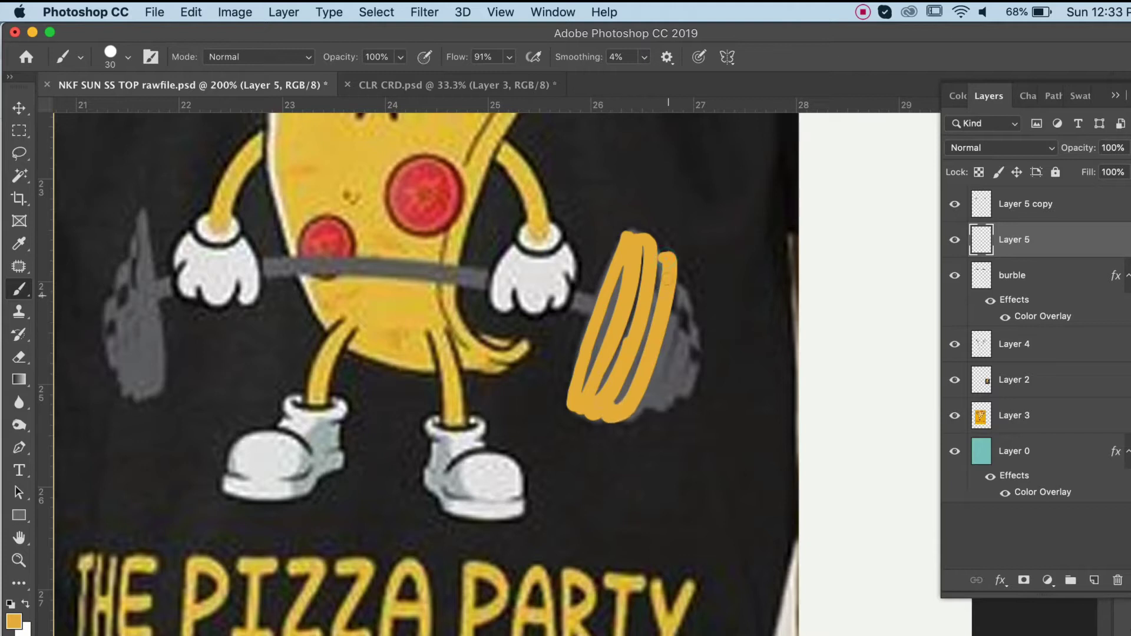
{"action": "mouse_move", "coordinate": [663, 257]}
{"action": "left_mouse_down"}
{"action": "mouse_move", "coordinate": [683, 291]}
{"action": "mouse_move", "coordinate": [651, 392]}
{"action": "mouse_move", "coordinate": [632, 405]}
{"action": "left_mouse_up"}
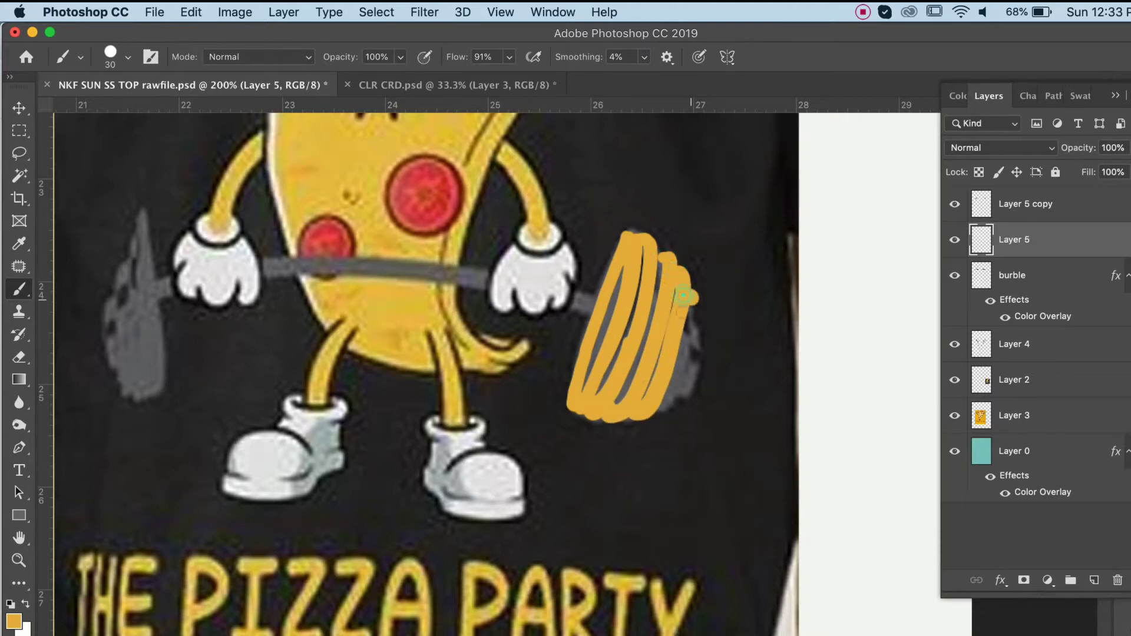
{"action": "left_click_drag", "start_coordinate": [684, 296], "coordinate": [657, 396]}
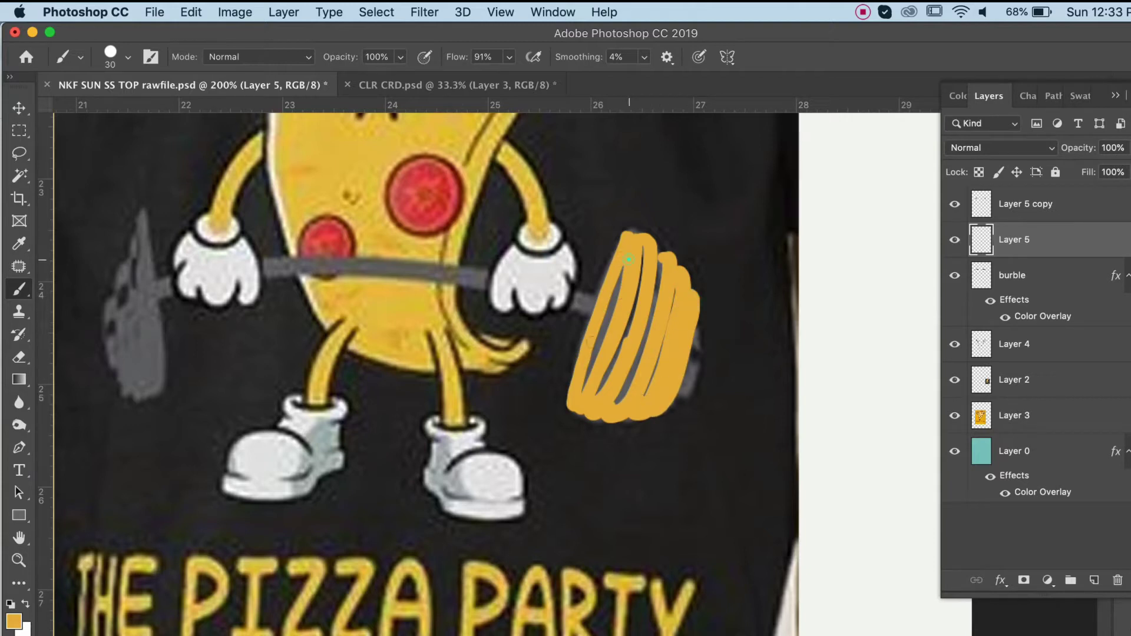
{"action": "left_click_drag", "start_coordinate": [576, 389], "coordinate": [622, 277]}
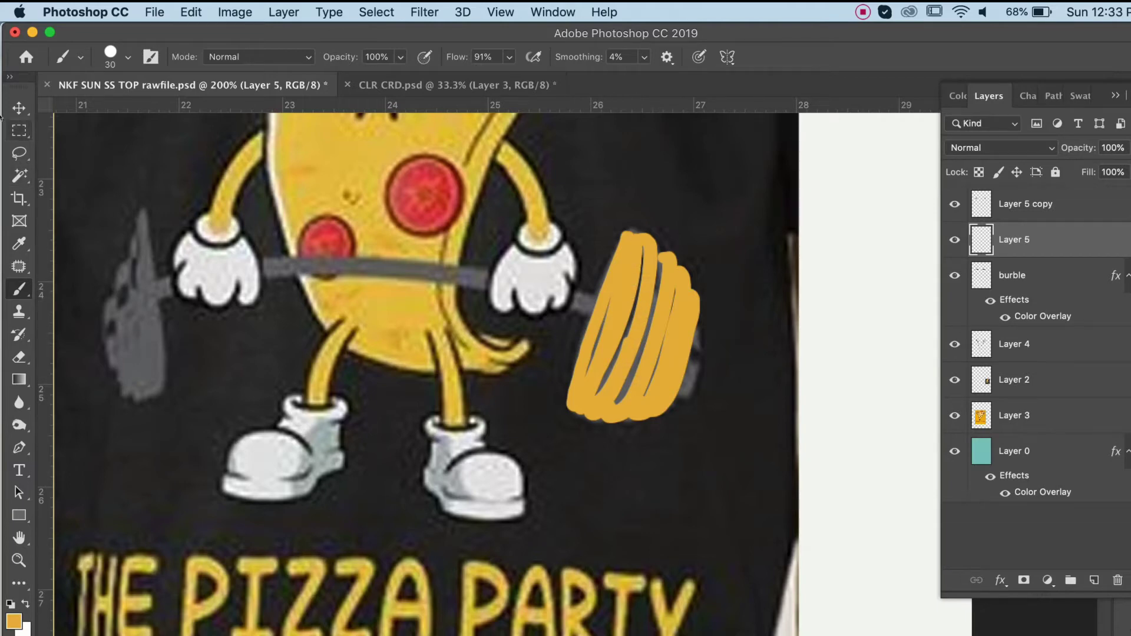
Move the painted weight plates from the reference print to just beyond the orange bar's right end
{"action": "key", "text": "v"}
{"action": "left_click", "coordinate": [516, 364], "text": "alt"}
{"action": "left_click", "coordinate": [516, 364], "text": "alt"}
{"action": "left_click", "coordinate": [517, 363], "text": "alt"}
{"action": "mouse_move", "coordinate": [518, 361]}
{"action": "left_mouse_down"}
{"action": "mouse_move", "coordinate": [637, 448]}
{"action": "mouse_move", "coordinate": [692, 520]}
{"action": "mouse_move", "coordinate": [678, 277]}
{"action": "mouse_move", "coordinate": [663, 240]}
{"action": "left_mouse_up"}
{"action": "key", "text": "super+t"}
{"action": "key", "text": "Return"}
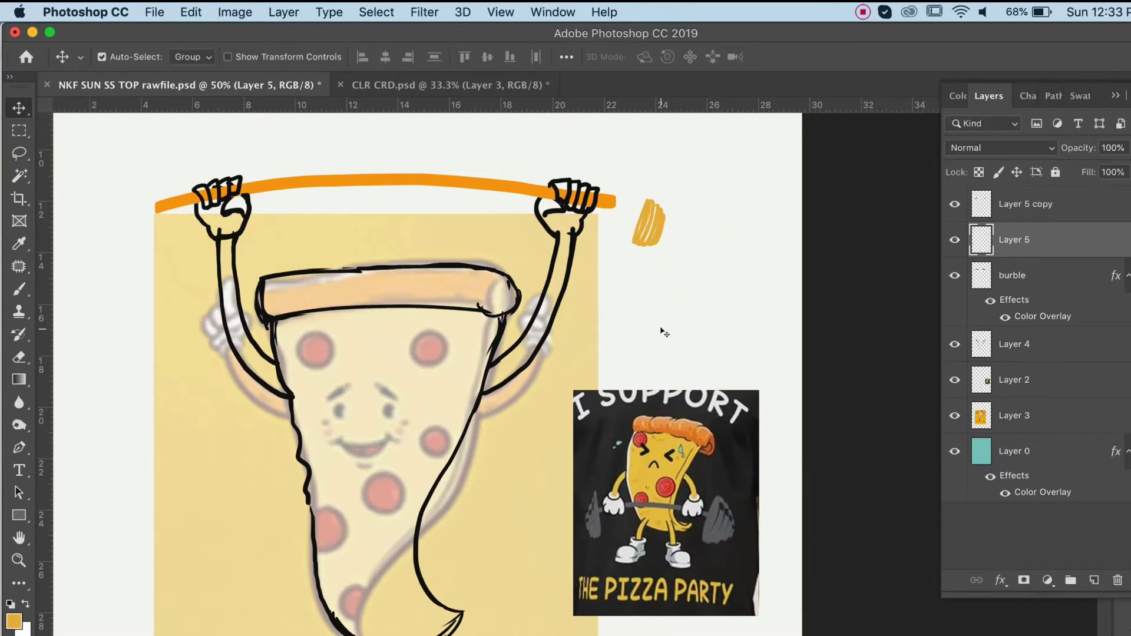
Enlarge the yellow weight plates and place them against the right end of the orange bar
{"action": "scroll", "coordinate": [599, 209], "scroll_direction": "up", "scroll_amount": 4}
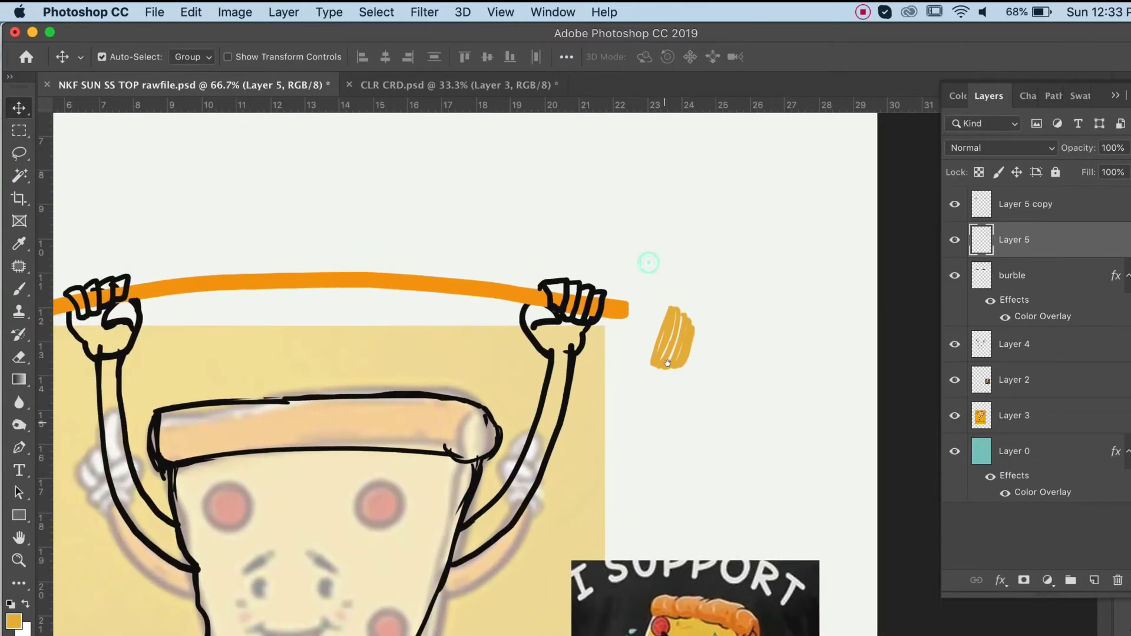
{"action": "scroll", "coordinate": [668, 440], "scroll_direction": "down", "scroll_amount": 2}
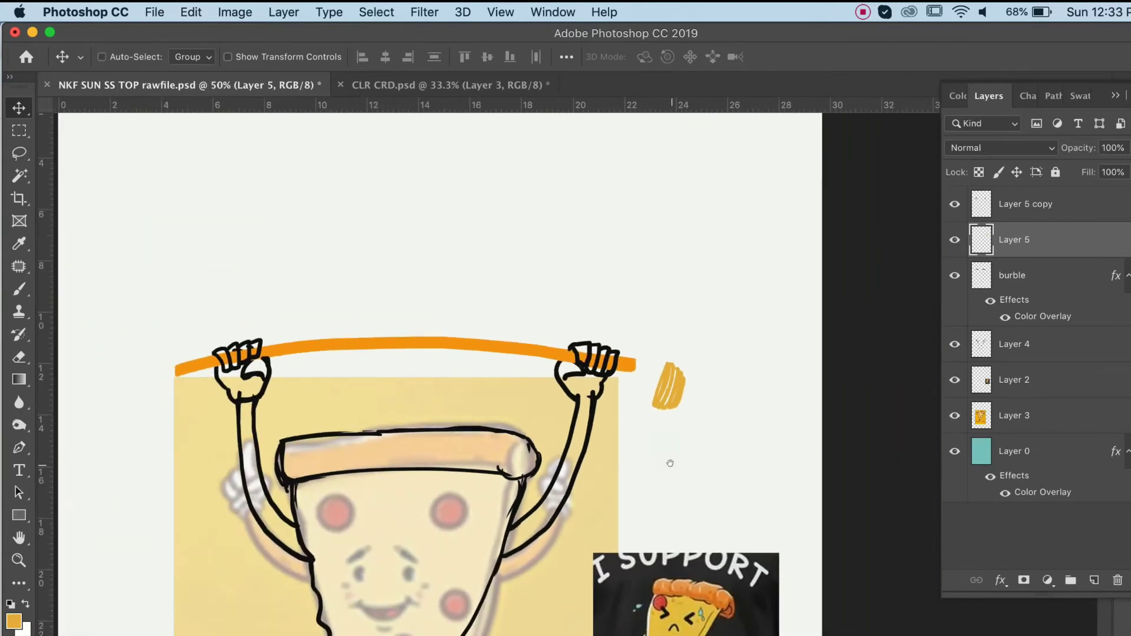
{"action": "scroll", "coordinate": [684, 374], "scroll_direction": "up", "scroll_amount": 2}
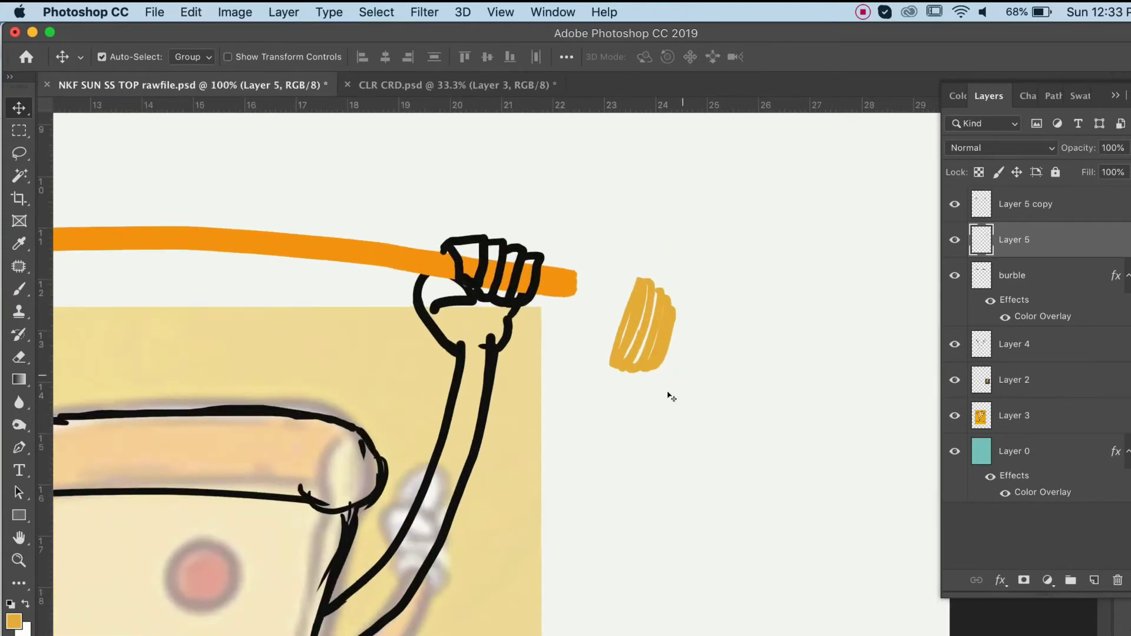
{"action": "key", "text": "super+t"}
{"action": "left_click_drag", "start_coordinate": [652, 333], "coordinate": [611, 303]}
{"action": "left_click_drag", "start_coordinate": [652, 355], "coordinate": [653, 337]}
{"action": "mouse_move", "coordinate": [620, 283]}
{"action": "left_mouse_down"}
{"action": "mouse_move", "coordinate": [612, 275]}
{"action": "mouse_move", "coordinate": [651, 189]}
{"action": "left_mouse_up"}
{"action": "left_click_drag", "start_coordinate": [639, 266], "coordinate": [611, 282]}
{"action": "key", "text": "Return"}
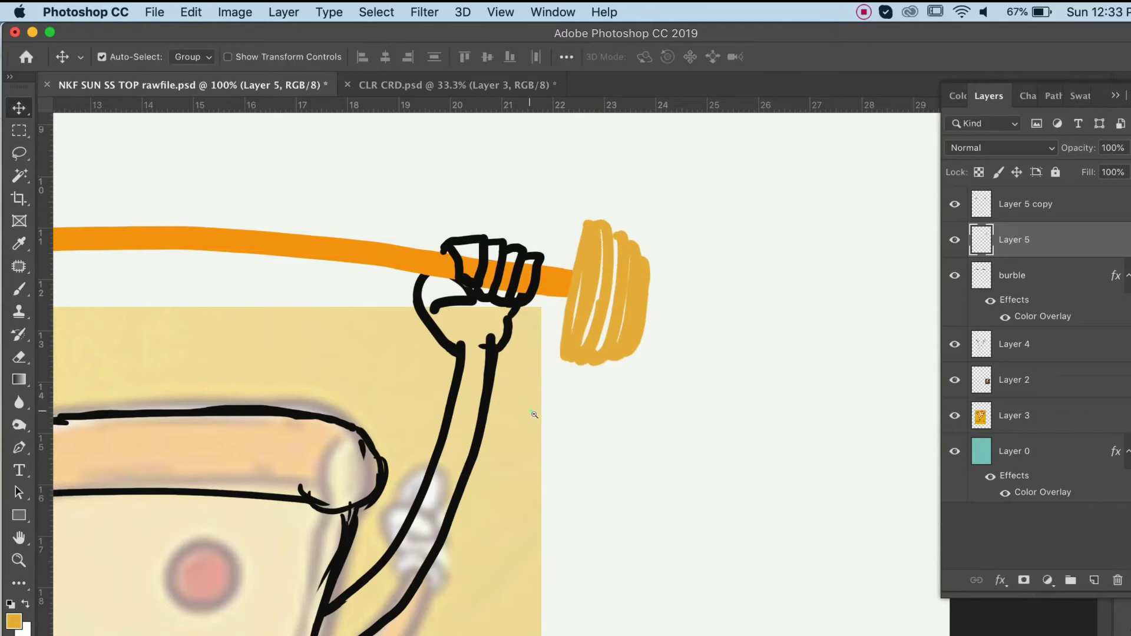
Scale up the yellow weight plates further and shift them slightly down to centre them on the orange bar's right end
{"action": "left_click", "coordinate": [533, 415], "text": "alt"}
{"action": "left_click", "coordinate": [533, 414], "text": "alt"}
{"action": "left_click", "coordinate": [533, 415], "text": "alt"}
{"action": "left_click", "coordinate": [550, 370], "text": "super"}
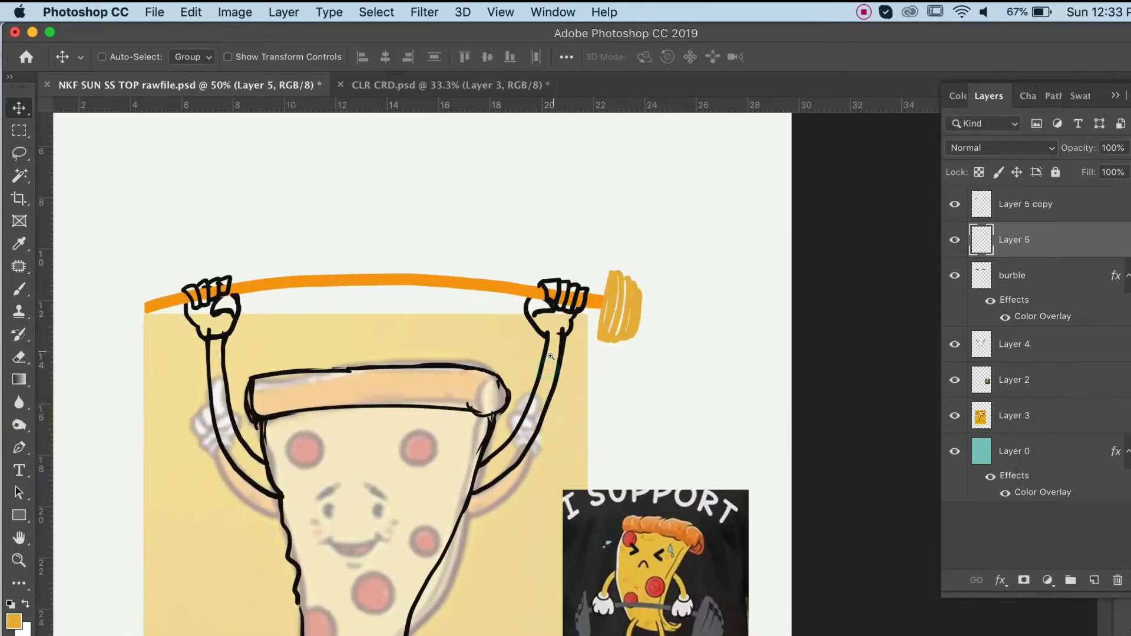
{"action": "scroll", "coordinate": [589, 335], "scroll_direction": "up", "scroll_amount": 1}
{"action": "scroll", "coordinate": [578, 335], "scroll_direction": "up", "scroll_amount": 1}
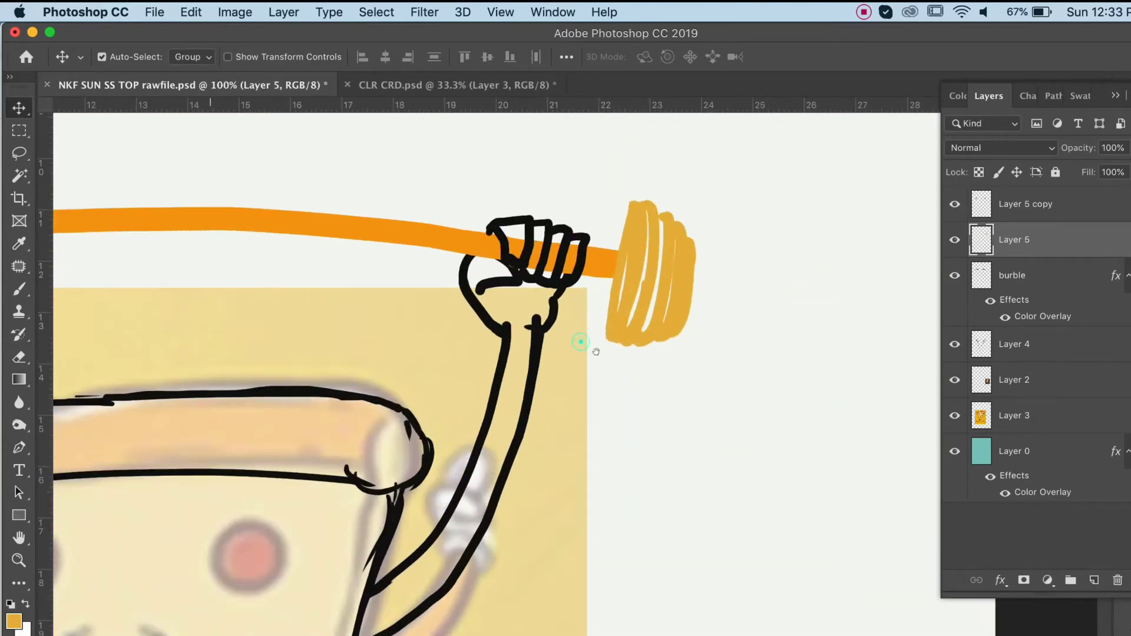
{"action": "key", "text": "super+t"}
{"action": "left_click_drag", "start_coordinate": [696, 199], "coordinate": [718, 151]}
{"action": "mouse_move", "coordinate": [660, 263]}
{"action": "left_mouse_down"}
{"action": "mouse_move", "coordinate": [680, 299]}
{"action": "mouse_move", "coordinate": [659, 284]}
{"action": "left_mouse_up"}
{"action": "key", "text": "Return"}
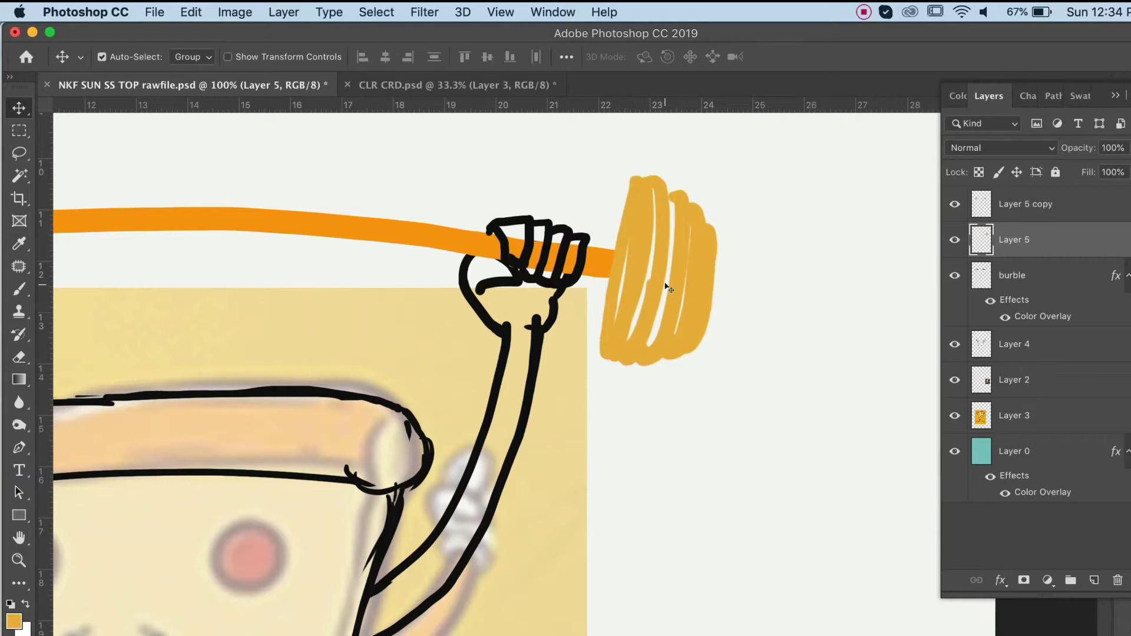
Apply an orange Color Overlay to the weight plates layer to match the bar
{"action": "double_click", "coordinate": [1059, 243]}
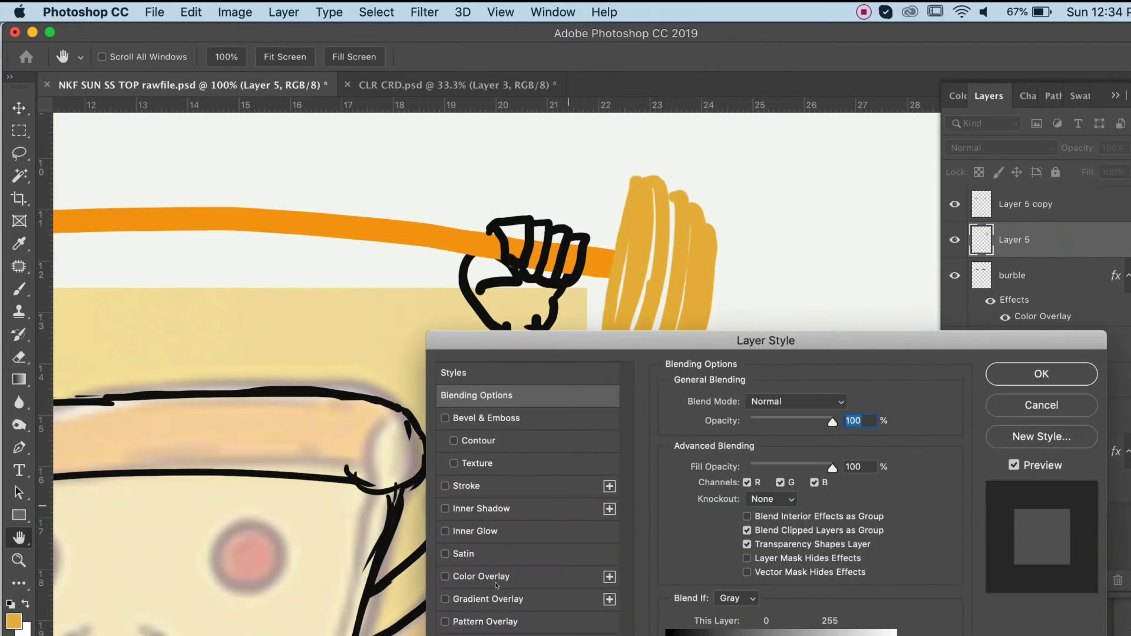
{"action": "left_click", "coordinate": [504, 574]}
{"action": "left_click", "coordinate": [1031, 379]}
Duplicate the orange weight plates, move the copy to the bar's left end and flip it horizontally
{"action": "key", "text": "super+minus"}
{"action": "key", "text": "super+minus"}
{"action": "key", "text": "super+j"}
{"action": "key", "text": "super+j"}
{"action": "key", "text": "super+t"}
{"action": "left_click_drag", "start_coordinate": [740, 361], "coordinate": [260, 361]}
{"action": "right_click", "coordinate": [261, 361]}
{"action": "left_click", "coordinate": [333, 581]}
{"action": "key", "text": "Return"}
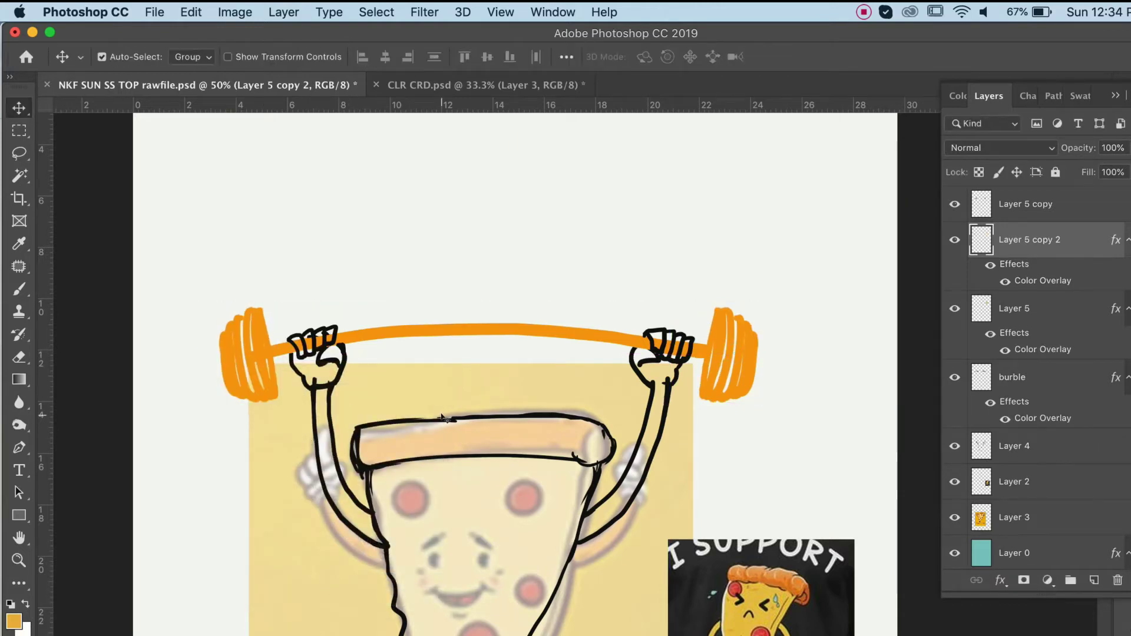
Nudge the left weight plates further left and the right weight plates further right
{"action": "key", "text": "shift+Left"}
{"action": "key", "text": "shift+Left"}
{"action": "left_click", "coordinate": [950, 312]}
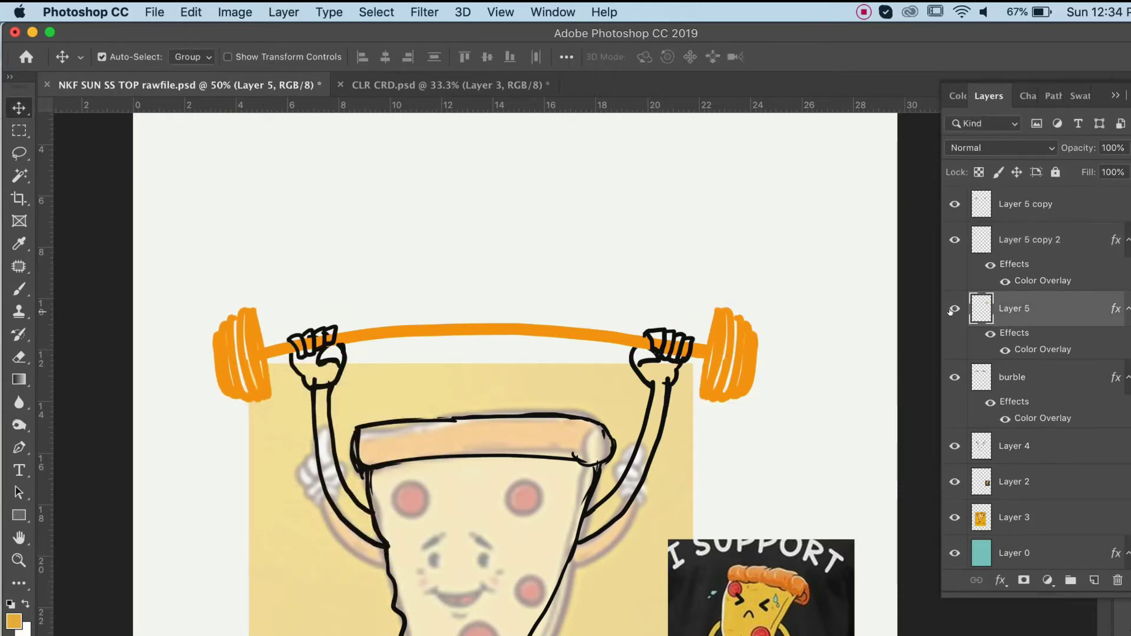
{"action": "key", "text": "shift+Right"}
{"action": "key", "text": "shift+Right"}
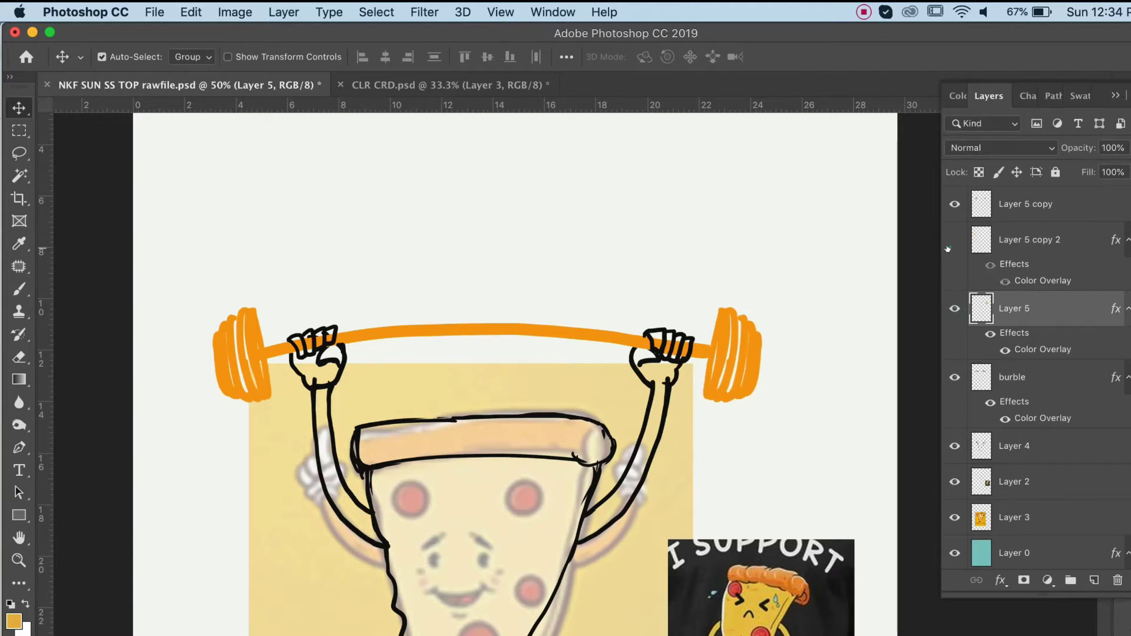
Merge both weight plate layers with the bar layer and name the merged layer burble
{"action": "left_click", "coordinate": [1011, 253], "text": "super"}
{"action": "key", "text": "super+e"}
{"action": "left_click", "coordinate": [948, 281], "text": "super"}
{"action": "key", "text": "super+e"}
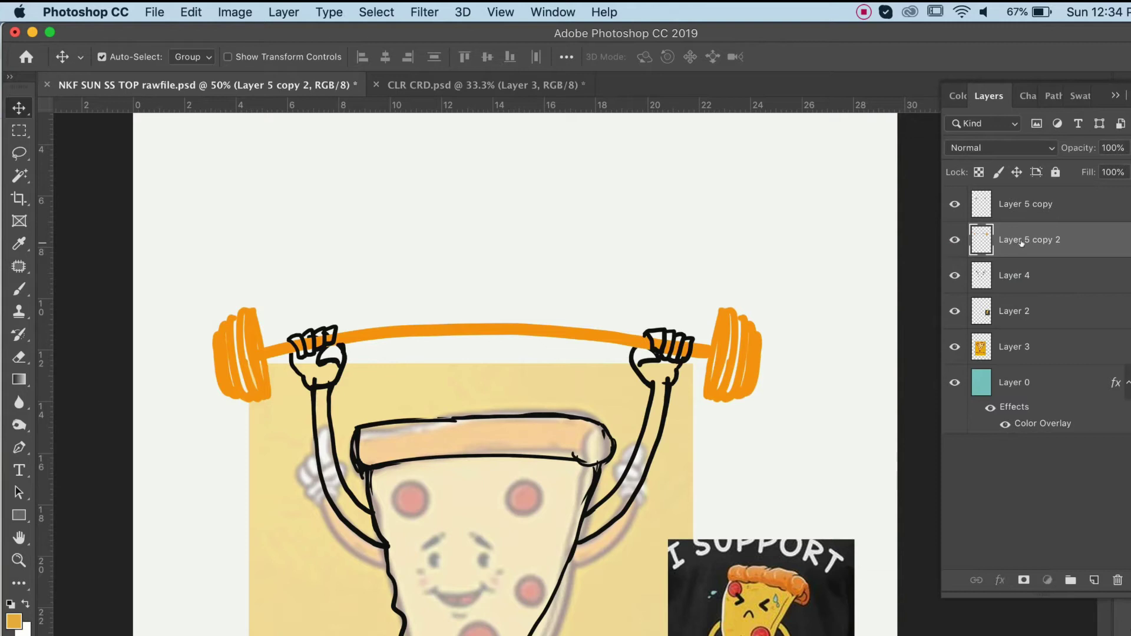
{"action": "type", "text": "burble"}
{"action": "key", "text": "Return"}
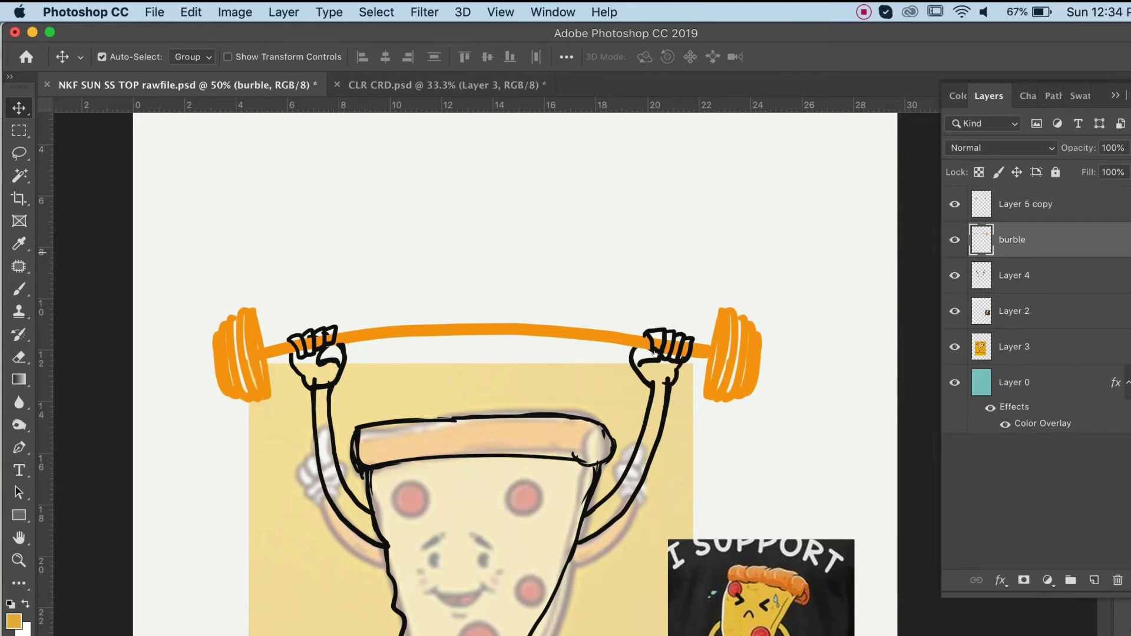
Merge Layer 4 with Layer 5 copy so the pizza, arms and fingers share one line-art layer
{"action": "key", "text": "super+minus"}
{"action": "left_click_drag", "start_coordinate": [535, 378], "coordinate": [543, 424]}
{"action": "key", "text": "super"}
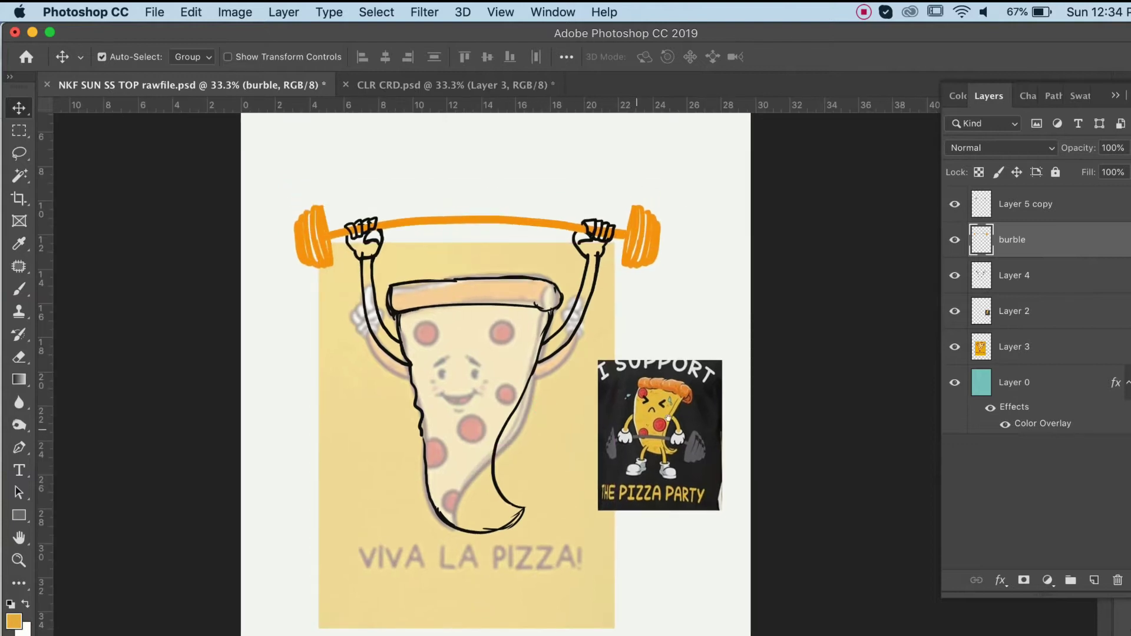
{"action": "left_click", "coordinate": [955, 275]}
{"action": "left_click", "coordinate": [1014, 275]}
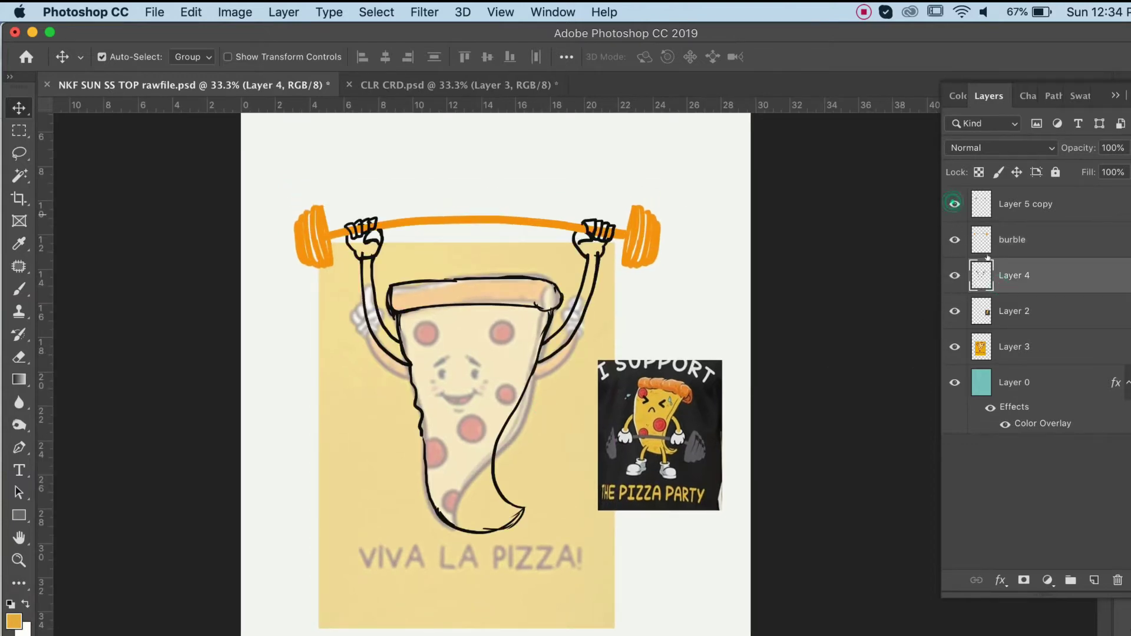
{"action": "left_click", "coordinate": [1018, 212], "text": "super"}
{"action": "key", "text": "super+e"}
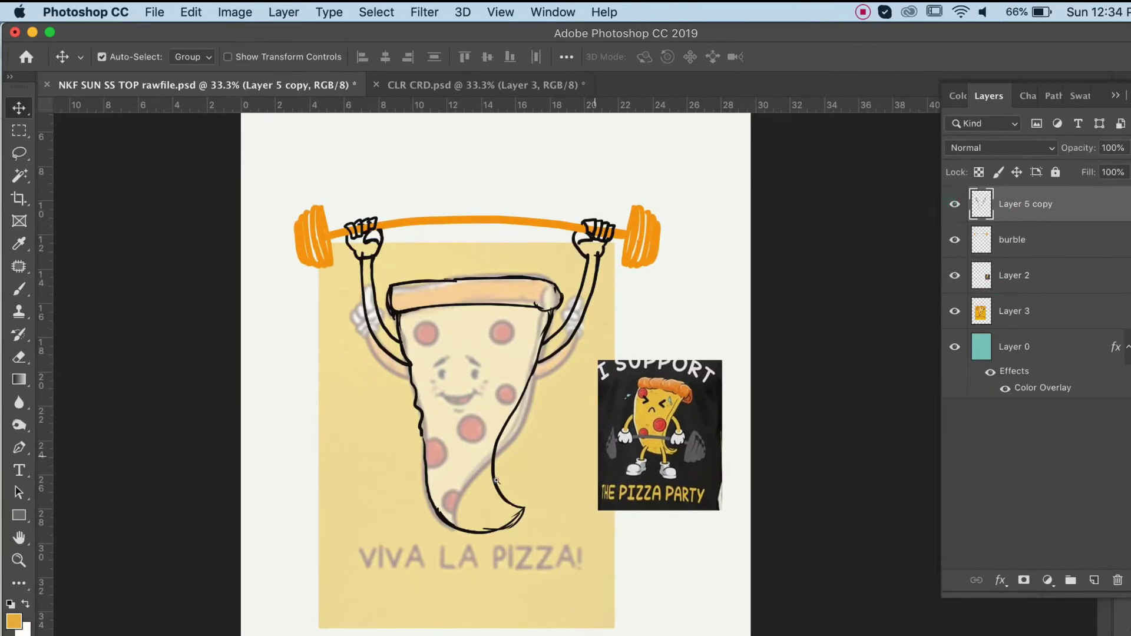
Enlarge and rotate the black The Pizza Party reference on Layer 2 and place it beneath the pizza outline
{"action": "key", "text": "super+plus"}
{"action": "left_click_drag", "start_coordinate": [745, 465], "coordinate": [664, 452]}
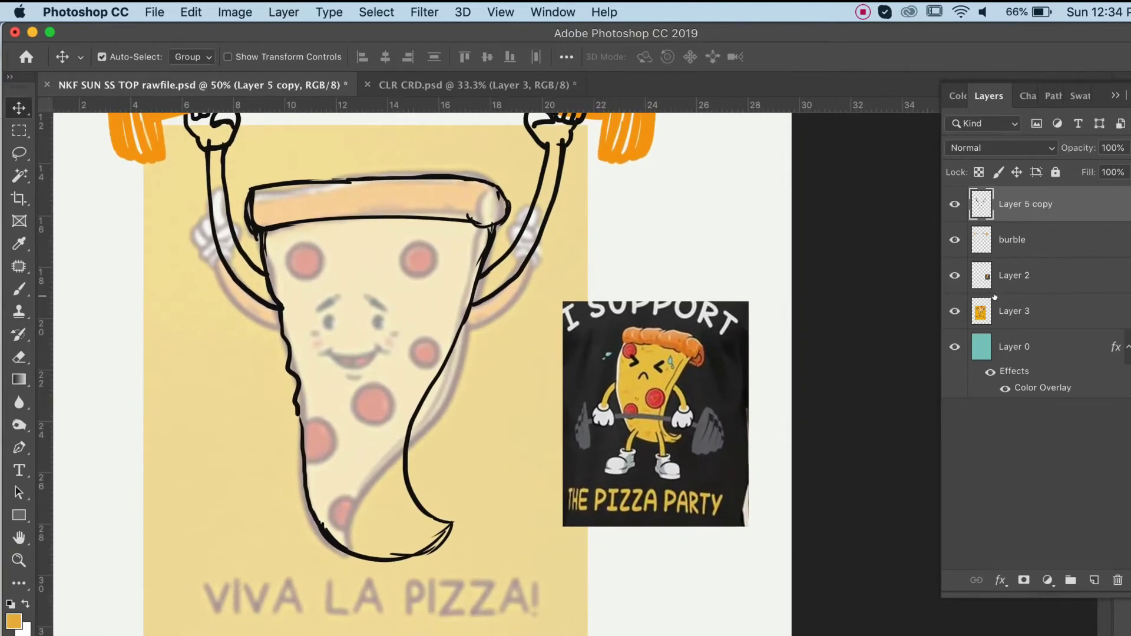
{"action": "left_click", "coordinate": [997, 294]}
{"action": "key", "text": "super+t"}
{"action": "left_click_drag", "start_coordinate": [705, 449], "coordinate": [431, 507]}
{"action": "left_click_drag", "start_coordinate": [499, 475], "coordinate": [597, 348]}
{"action": "left_click_drag", "start_coordinate": [575, 456], "coordinate": [757, 631]}
{"action": "left_click_drag", "start_coordinate": [660, 559], "coordinate": [579, 462]}
{"action": "left_click_drag", "start_coordinate": [701, 574], "coordinate": [719, 554]}
{"action": "left_click_drag", "start_coordinate": [596, 478], "coordinate": [595, 469]}
{"action": "key", "text": "Return"}
Refine the reference's placement beneath the pizza outline, scaling it to 136.90% and rotating it about -2.15°
{"action": "key", "text": "super+minus"}
{"action": "key", "text": "super+minus"}
{"action": "key", "text": "super+t"}
{"action": "left_click_drag", "start_coordinate": [629, 521], "coordinate": [692, 586]}
{"action": "left_click_drag", "start_coordinate": [613, 515], "coordinate": [591, 491]}
{"action": "left_click_drag", "start_coordinate": [696, 581], "coordinate": [701, 575]}
{"action": "left_click_drag", "start_coordinate": [602, 508], "coordinate": [603, 501]}
{"action": "left_click_drag", "start_coordinate": [678, 551], "coordinate": [693, 567]}
{"action": "left_click_drag", "start_coordinate": [628, 515], "coordinate": [624, 505]}
{"action": "key", "text": "shift+Left"}
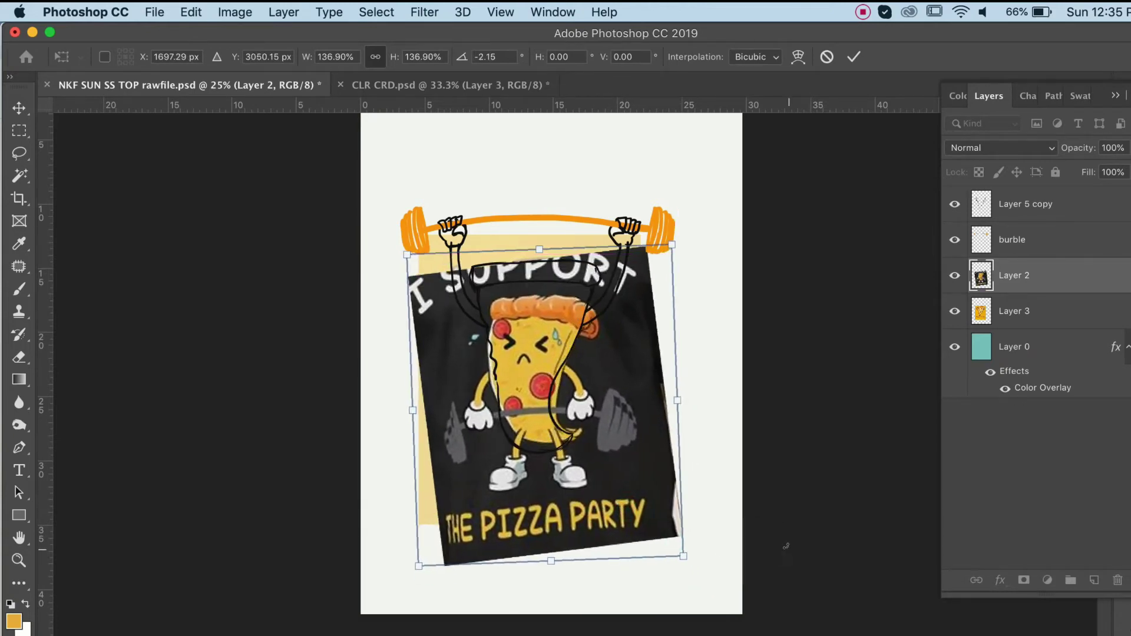
{"action": "key", "text": "Return"}
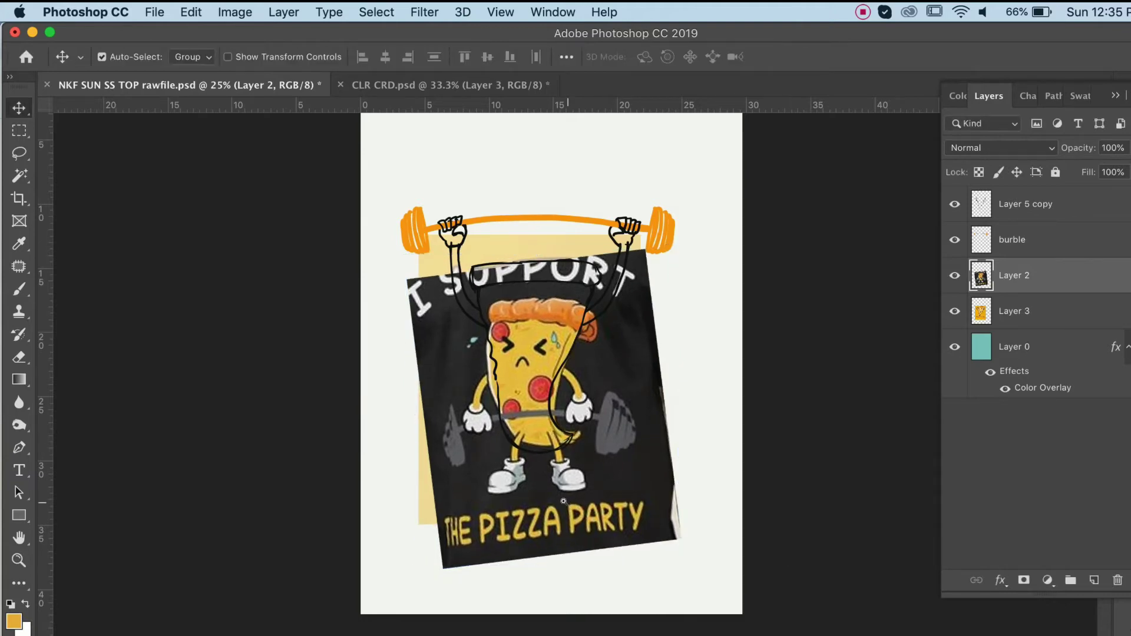
Add a new layer above Layer 5 copy and set the brush color to red
{"action": "scroll", "coordinate": [563, 502], "scroll_direction": "up", "scroll_amount": 3}
{"action": "left_click", "coordinate": [1018, 206]}
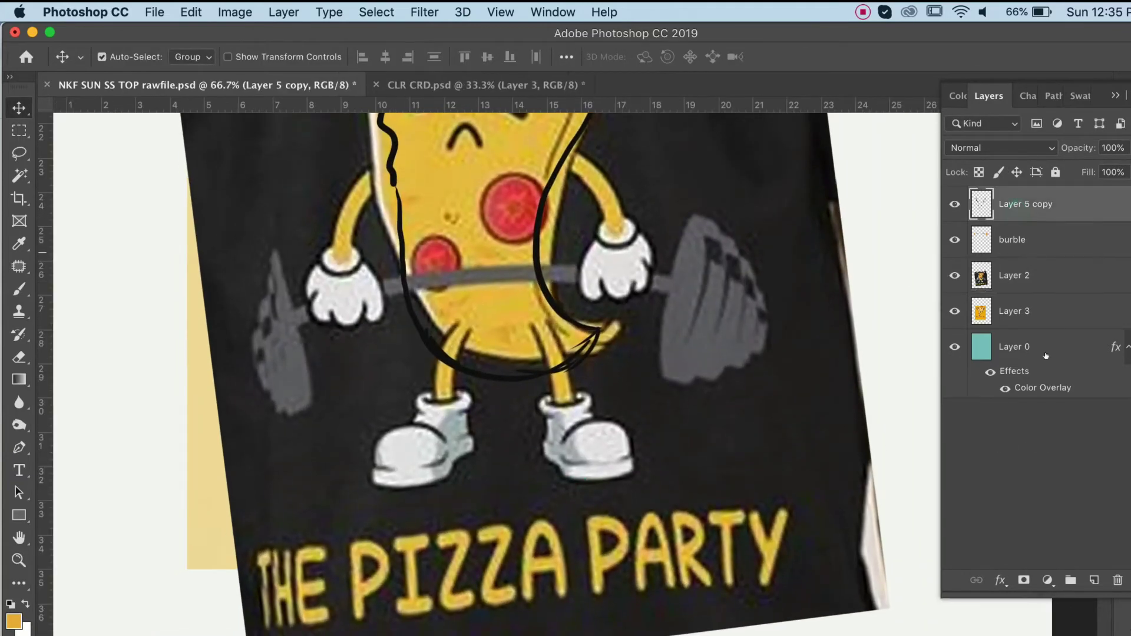
{"action": "left_click", "coordinate": [1093, 580]}
{"action": "left_click", "coordinate": [19, 243]}
{"action": "left_click", "coordinate": [13, 620]}
{"action": "left_click", "coordinate": [992, 482]}
{"action": "left_click", "coordinate": [1112, 464]}
{"action": "left_click", "coordinate": [19, 290]}
Trace the reference pizza's two legs in red with the 30 px brush, closing each leg at the ankle
{"action": "key", "text": "super+plus"}
{"action": "mouse_move", "coordinate": [410, 256]}
{"action": "left_mouse_down"}
{"action": "mouse_move", "coordinate": [373, 327]}
{"action": "mouse_move", "coordinate": [376, 367]}
{"action": "left_mouse_up"}
{"action": "left_click_drag", "start_coordinate": [427, 269], "coordinate": [401, 371]}
{"action": "mouse_move", "coordinate": [529, 263]}
{"action": "left_mouse_down"}
{"action": "mouse_move", "coordinate": [551, 377]}
{"action": "mouse_move", "coordinate": [587, 371]}
{"action": "left_mouse_up"}
{"action": "key", "text": "super+z"}
{"action": "left_click_drag", "start_coordinate": [368, 365], "coordinate": [412, 368]}
{"action": "left_click_drag", "start_coordinate": [552, 371], "coordinate": [598, 371]}
{"action": "left_click_drag", "start_coordinate": [523, 445], "coordinate": [544, 421]}
Add a new layer named shoe and trace the outlines and sole lines of both reference shoes in red
{"action": "left_click", "coordinate": [1094, 581]}
{"action": "double_click", "coordinate": [1010, 204]}
{"action": "type", "text": "shoe"}
{"action": "key", "text": "Return"}
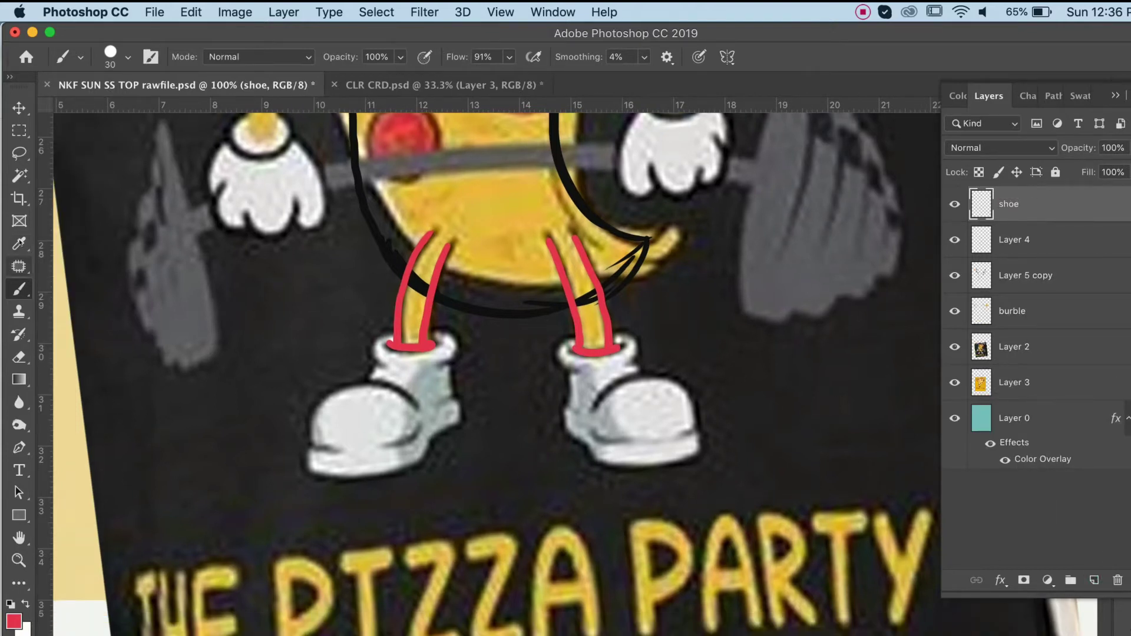
{"action": "mouse_move", "coordinate": [380, 333]}
{"action": "left_mouse_down"}
{"action": "mouse_move", "coordinate": [459, 364]}
{"action": "mouse_move", "coordinate": [465, 419]}
{"action": "mouse_move", "coordinate": [308, 457]}
{"action": "mouse_move", "coordinate": [409, 422]}
{"action": "left_mouse_up"}
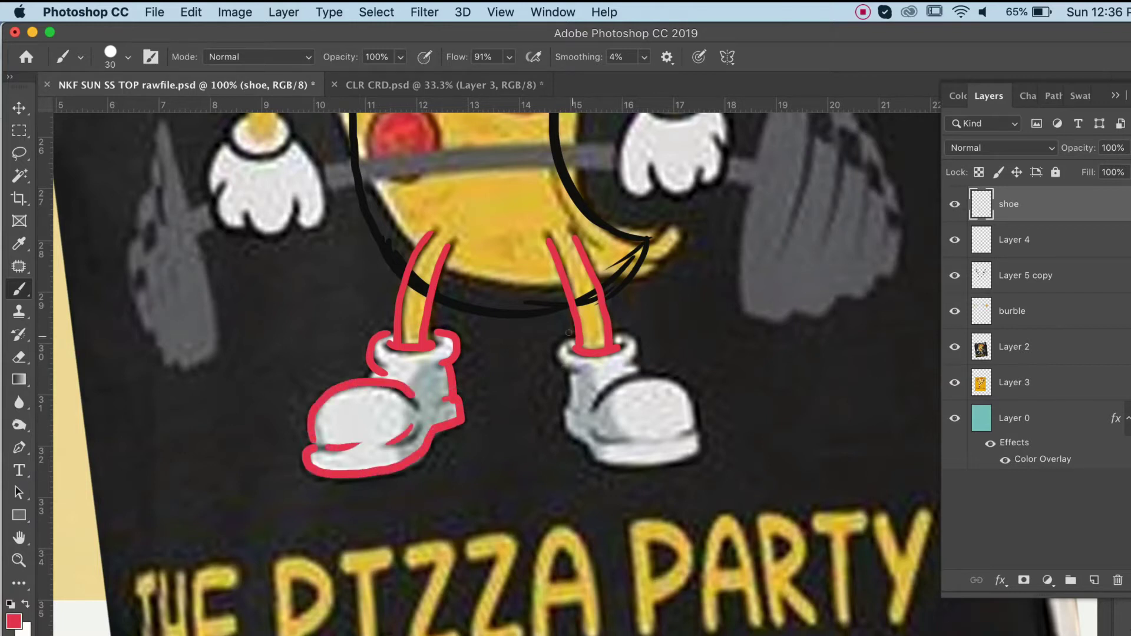
{"action": "mouse_move", "coordinate": [569, 332]}
{"action": "left_mouse_down"}
{"action": "mouse_move", "coordinate": [593, 366]}
{"action": "mouse_move", "coordinate": [625, 364]}
{"action": "mouse_move", "coordinate": [574, 407]}
{"action": "mouse_move", "coordinate": [578, 441]}
{"action": "mouse_move", "coordinate": [642, 458]}
{"action": "mouse_move", "coordinate": [698, 451]}
{"action": "mouse_move", "coordinate": [685, 401]}
{"action": "mouse_move", "coordinate": [690, 425]}
{"action": "left_mouse_up"}
{"action": "left_click_drag", "start_coordinate": [602, 430], "coordinate": [642, 440]}
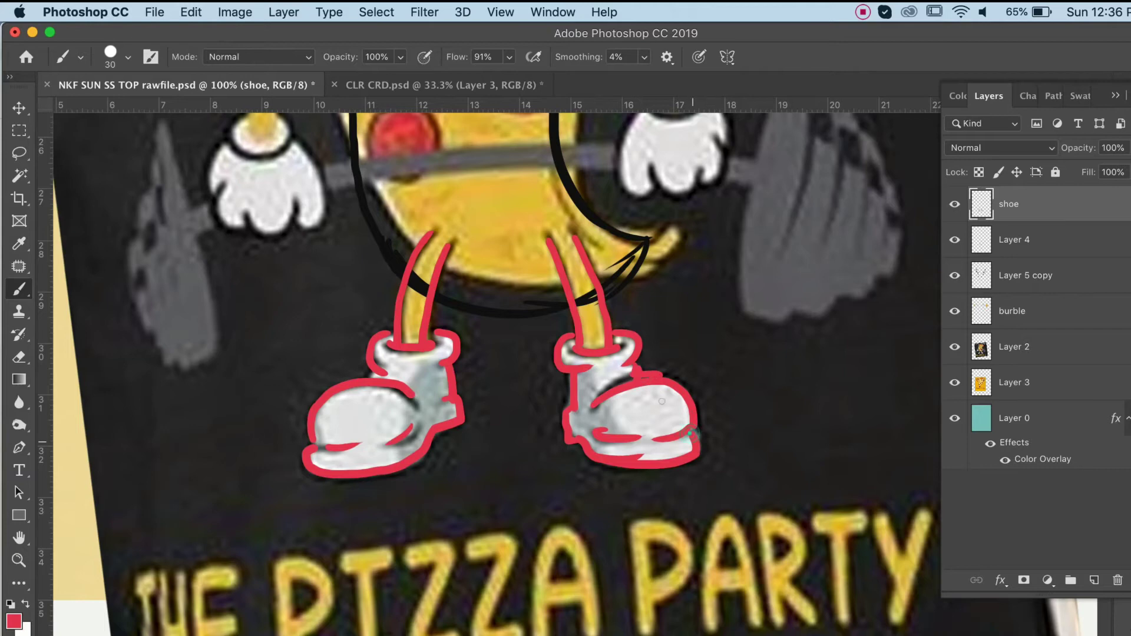
Hide both pizza reference images on Layer 2 and Layer 3
{"action": "key", "text": "super+minus"}
{"action": "key", "text": "super+minus"}
{"action": "key", "text": "v"}
{"action": "left_click_drag", "start_coordinate": [670, 331], "coordinate": [643, 478]}
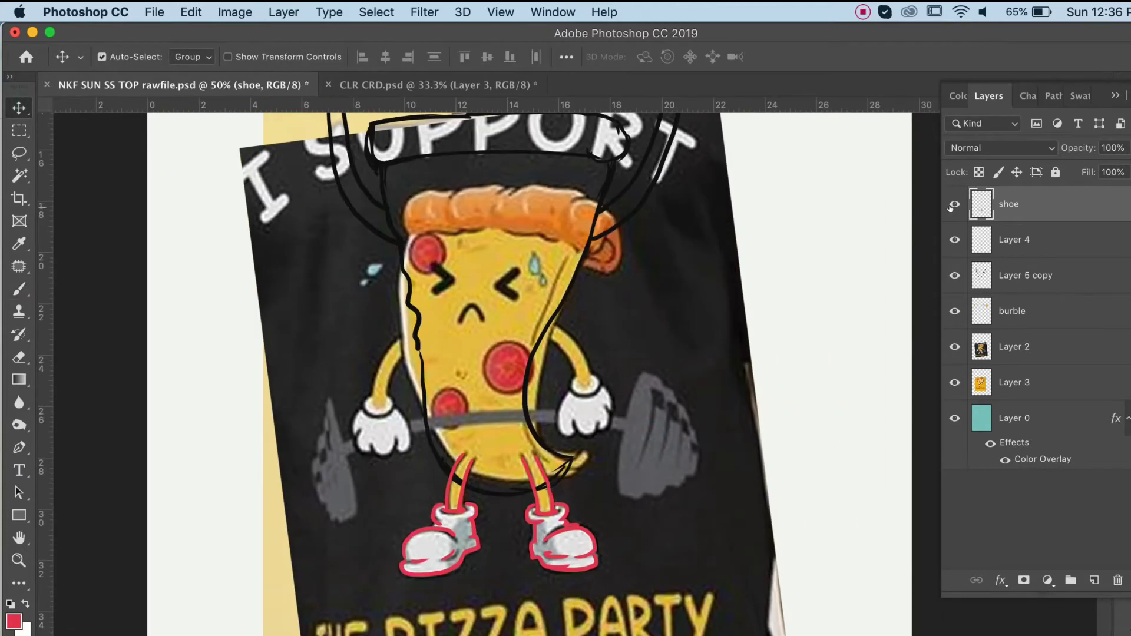
{"action": "left_click", "coordinate": [955, 347]}
{"action": "left_click", "coordinate": [955, 382]}
{"action": "key", "text": "super+minus"}
{"action": "left_click_drag", "start_coordinate": [608, 415], "coordinate": [606, 432]}
Merge the red leg layer with the shoe layer
{"action": "left_click", "coordinate": [955, 204]}
{"action": "left_click", "coordinate": [955, 204]}
{"action": "left_click", "coordinate": [978, 239], "text": "shift"}
{"action": "key", "text": "super+e"}
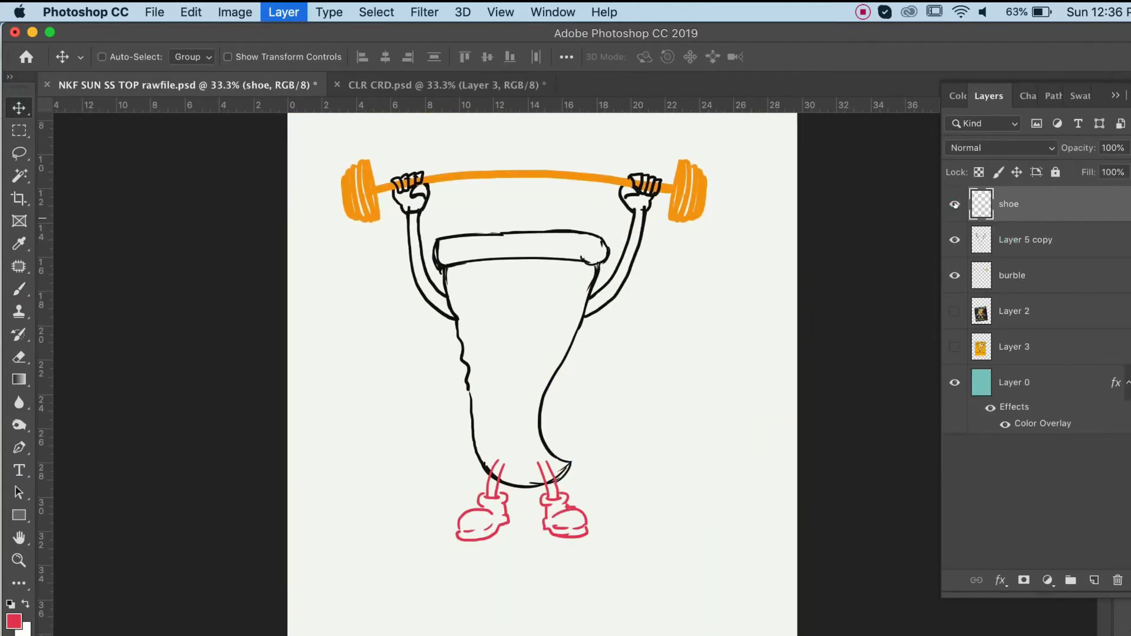
Apply a black Color Overlay to the shoe layer
{"action": "double_click", "coordinate": [1037, 204]}
{"action": "left_click", "coordinate": [481, 576]}
{"action": "left_click", "coordinate": [842, 403]}
{"action": "left_click", "coordinate": [596, 268]}
{"action": "left_click", "coordinate": [594, 277]}
{"action": "left_click", "coordinate": [1128, 461]}
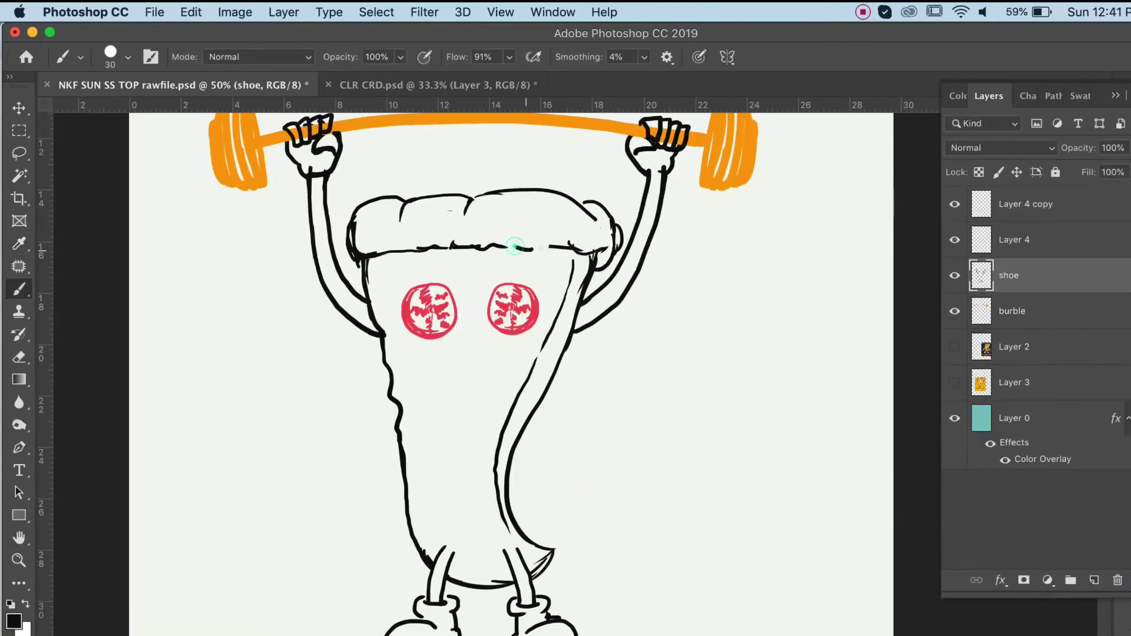
Complete the crust's lower edge and draw a frowning mouth and two thick eyebrows in black, using The Pizza Party reference as a guide
{"action": "left_click_drag", "start_coordinate": [519, 246], "coordinate": [570, 255]}
{"action": "left_click", "coordinate": [955, 347]}
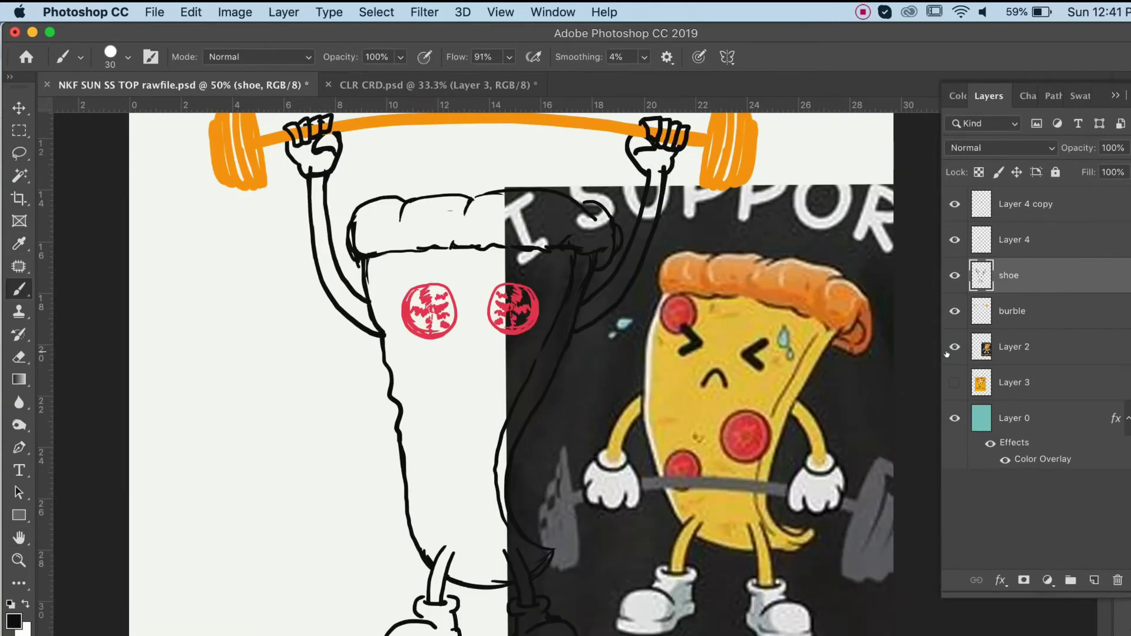
{"action": "scroll", "coordinate": [577, 370], "scroll_direction": "down", "scroll_amount": 2}
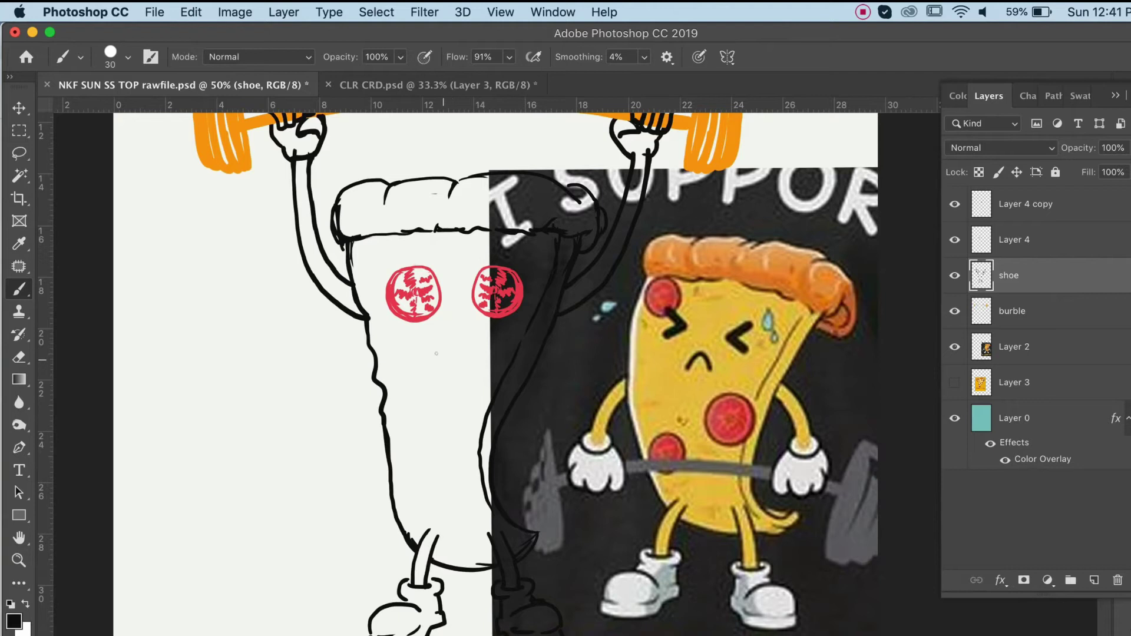
{"action": "left_click_drag", "start_coordinate": [435, 360], "coordinate": [463, 362]}
{"action": "mouse_move", "coordinate": [379, 271]}
{"action": "left_mouse_down"}
{"action": "mouse_move", "coordinate": [412, 254]}
{"action": "mouse_move", "coordinate": [526, 264]}
{"action": "left_mouse_up"}
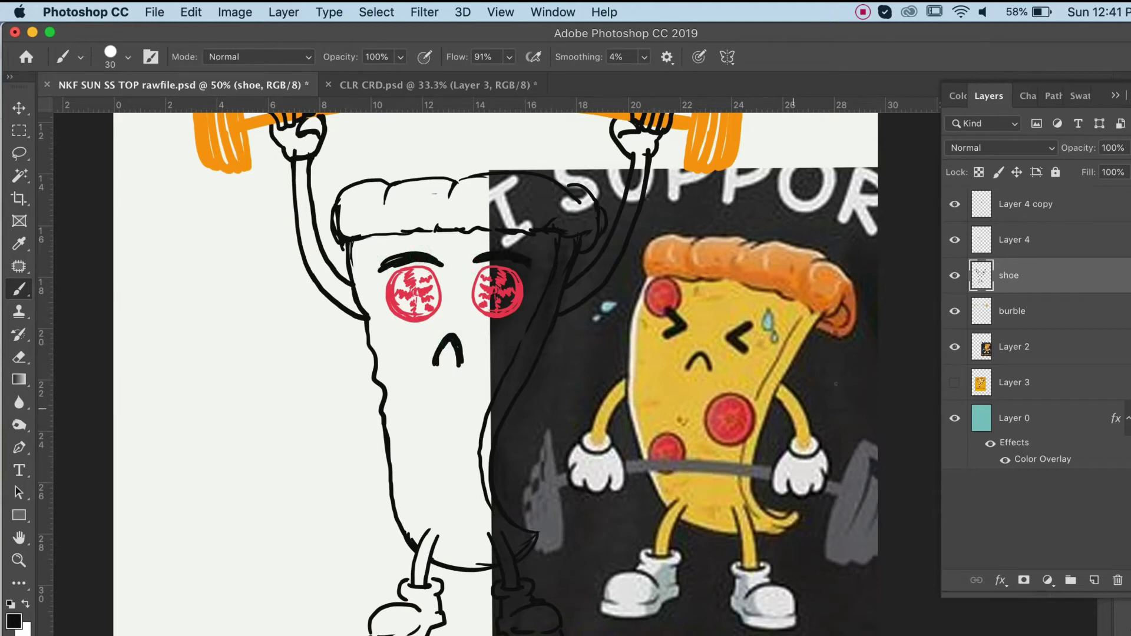
{"action": "left_click", "coordinate": [952, 350]}
{"action": "key", "text": "v"}
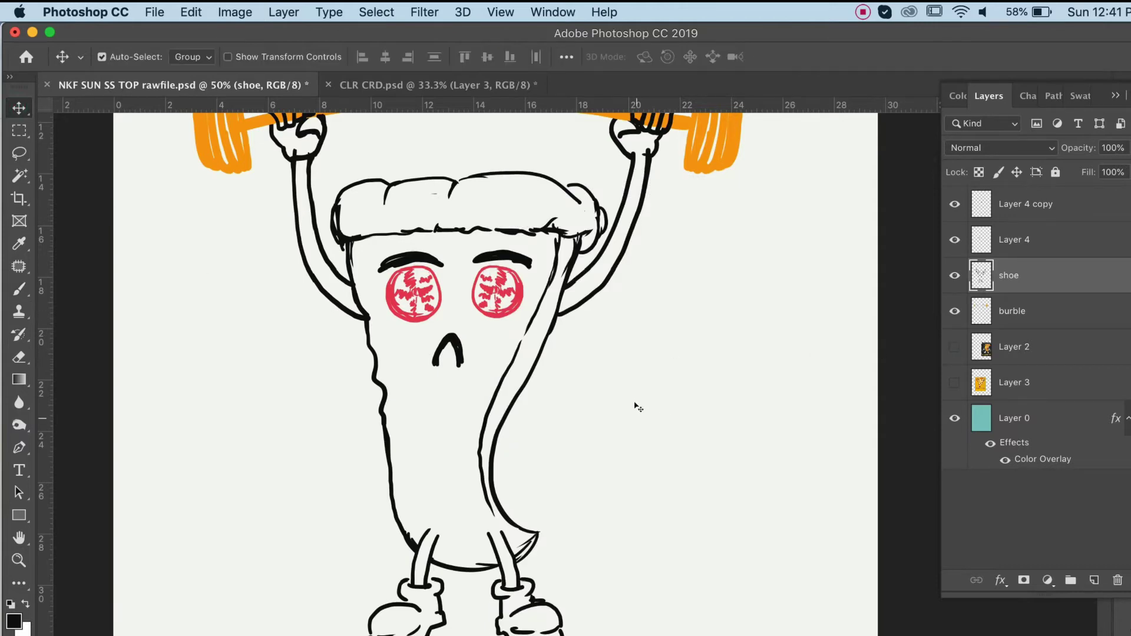
Compare the whole line drawing with The Pizza Party reference, showing and hiding the reference layer
{"action": "left_click", "coordinate": [582, 434], "text": "alt"}
{"action": "left_click", "coordinate": [583, 434], "text": "alt"}
{"action": "left_click_drag", "start_coordinate": [584, 434], "coordinate": [615, 435]}
{"action": "left_click", "coordinate": [606, 444], "text": "super"}
{"action": "left_click", "coordinate": [954, 348]}
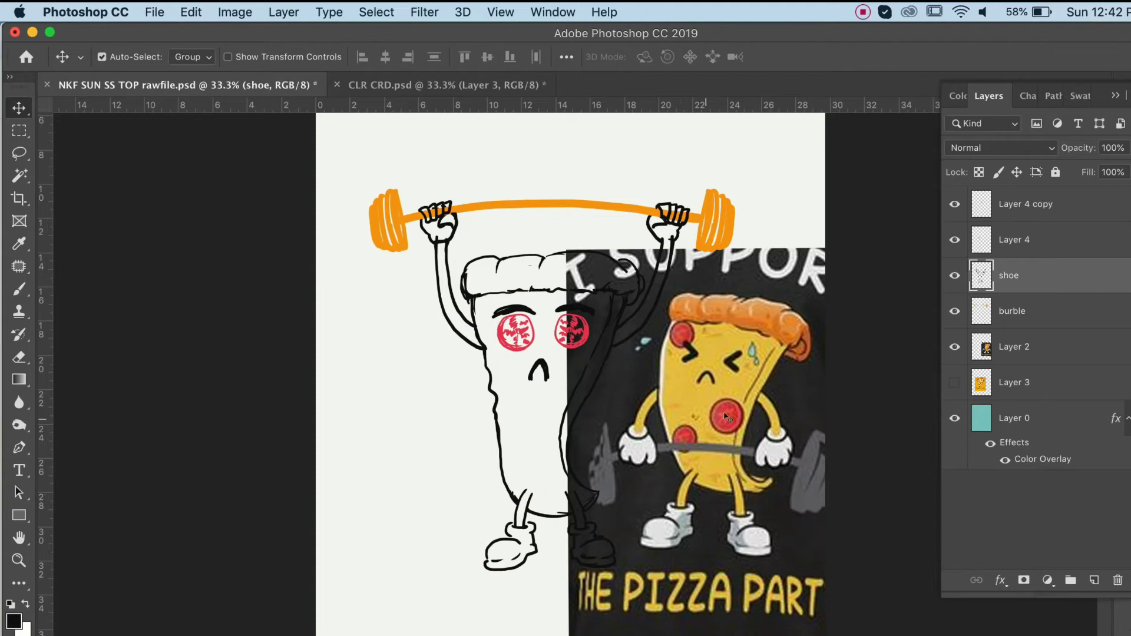
{"action": "left_click_drag", "start_coordinate": [746, 406], "coordinate": [675, 411]}
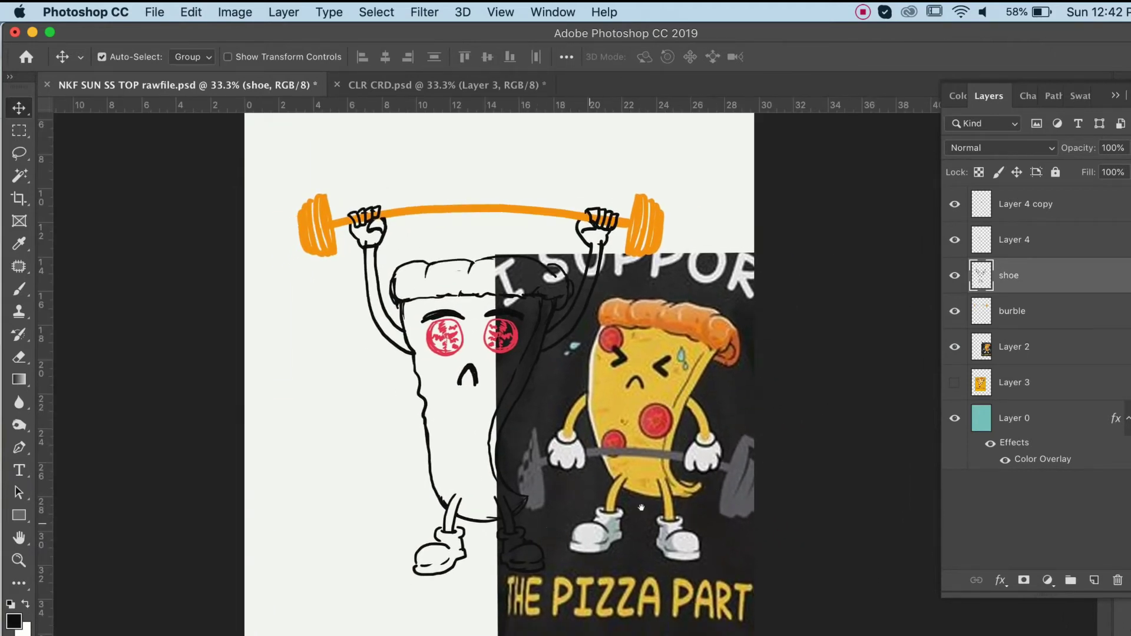
{"action": "left_click", "coordinate": [955, 349]}
Merge the two tomato eye layers, Layer 4 and Layer 4 copy, into one layer
{"action": "left_click", "coordinate": [950, 242]}
{"action": "left_click", "coordinate": [949, 243]}
{"action": "left_click", "coordinate": [953, 207]}
{"action": "left_click", "coordinate": [954, 208]}
{"action": "left_click", "coordinate": [1006, 208], "text": "super"}
{"action": "left_click", "coordinate": [1023, 247], "text": "super"}
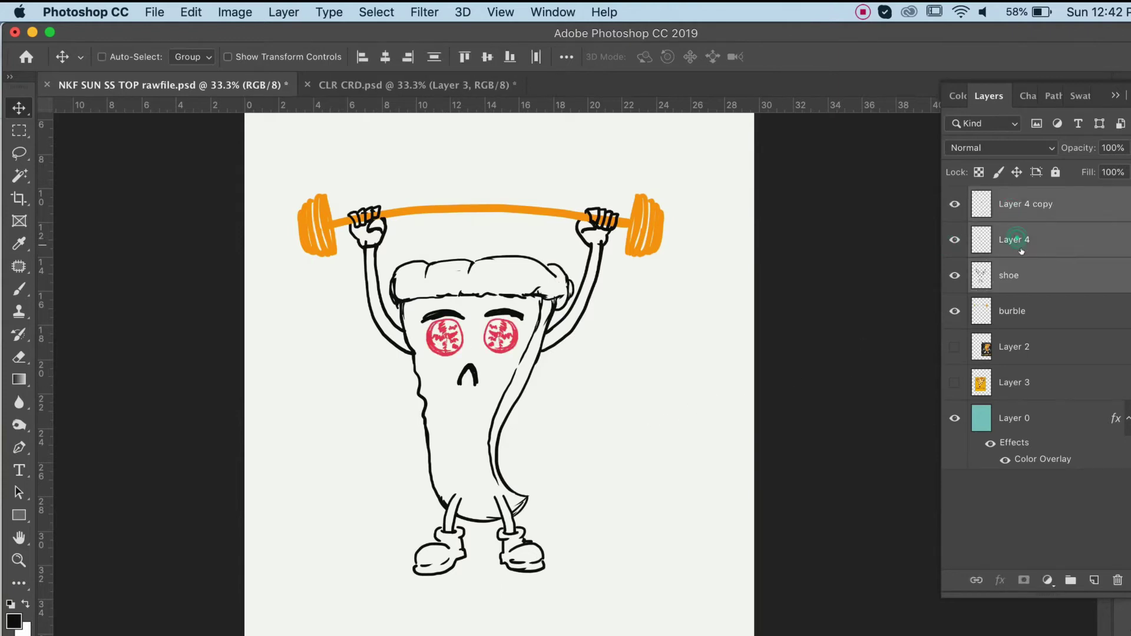
{"action": "left_click", "coordinate": [1023, 248]}
{"action": "left_click", "coordinate": [1016, 209], "text": "super"}
{"action": "key", "text": "super+e"}
Rename the black line-art layer as body
{"action": "left_click", "coordinate": [955, 240]}
{"action": "left_click", "coordinate": [955, 240]}
{"action": "left_click", "coordinate": [1009, 238]}
{"action": "type", "text": "body"}
{"action": "key", "text": "Return"}
{"action": "key", "text": "alt+bracketright"}
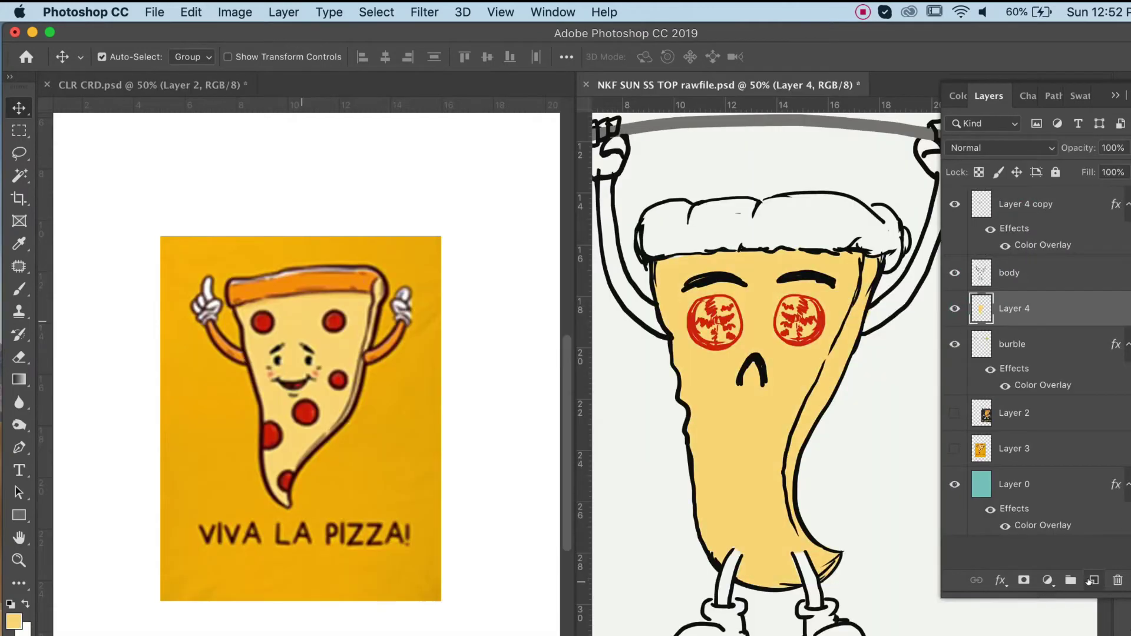
Add a new layer above the yellow fill layer and sample the Viva La Pizza reference's orange crust as the brush color
{"action": "left_click", "coordinate": [1092, 581]}
{"action": "key", "text": "i"}
{"action": "left_click", "coordinate": [278, 286]}
{"action": "key", "text": "b"}
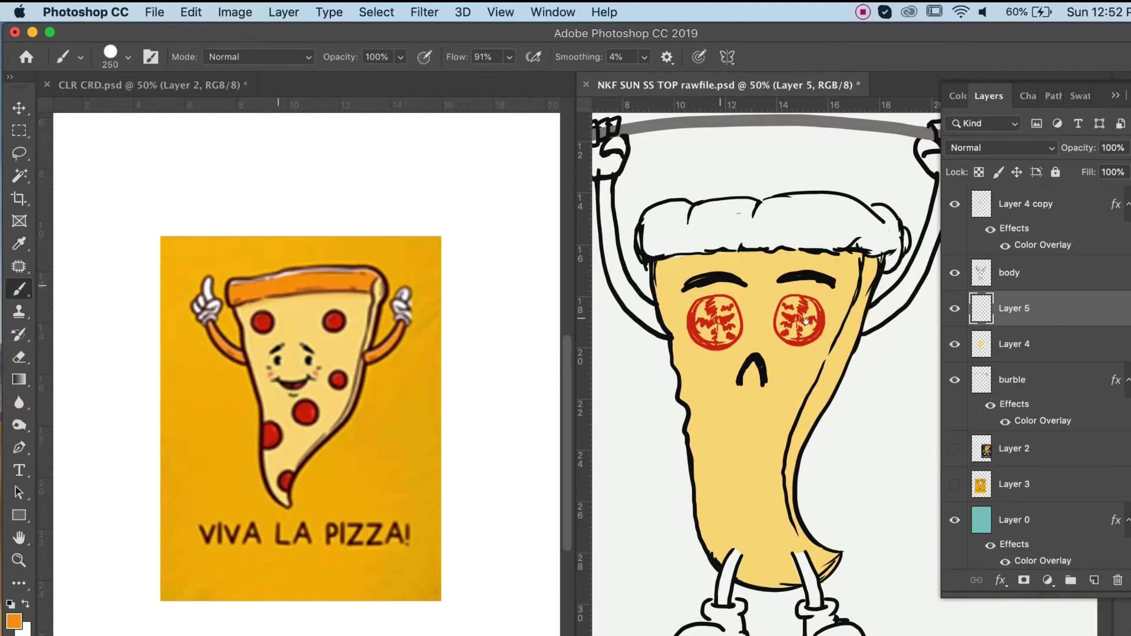
Reduce the brush to 70 px and paint the pizza's folded right side, right arm and right fist orange
{"action": "left_click_drag", "start_coordinate": [806, 321], "coordinate": [755, 323]}
{"action": "key", "text": "bracketleft"}
{"action": "key", "text": "bracketleft"}
{"action": "key", "text": "bracketleft"}
{"action": "key", "text": "bracketleft"}
{"action": "key", "text": "bracketleft"}
{"action": "key", "text": "bracketleft"}
{"action": "key", "text": "bracketleft"}
{"action": "key", "text": "bracketleft"}
{"action": "mouse_move", "coordinate": [849, 298]}
{"action": "left_mouse_down"}
{"action": "mouse_move", "coordinate": [820, 319]}
{"action": "mouse_move", "coordinate": [794, 381]}
{"action": "mouse_move", "coordinate": [795, 327]}
{"action": "mouse_move", "coordinate": [715, 571]}
{"action": "mouse_move", "coordinate": [778, 386]}
{"action": "mouse_move", "coordinate": [848, 304]}
{"action": "mouse_move", "coordinate": [869, 233]}
{"action": "mouse_move", "coordinate": [808, 377]}
{"action": "left_mouse_up"}
{"action": "mouse_move", "coordinate": [852, 322]}
{"action": "left_mouse_down"}
{"action": "mouse_move", "coordinate": [855, 218]}
{"action": "mouse_move", "coordinate": [880, 218]}
{"action": "left_mouse_up"}
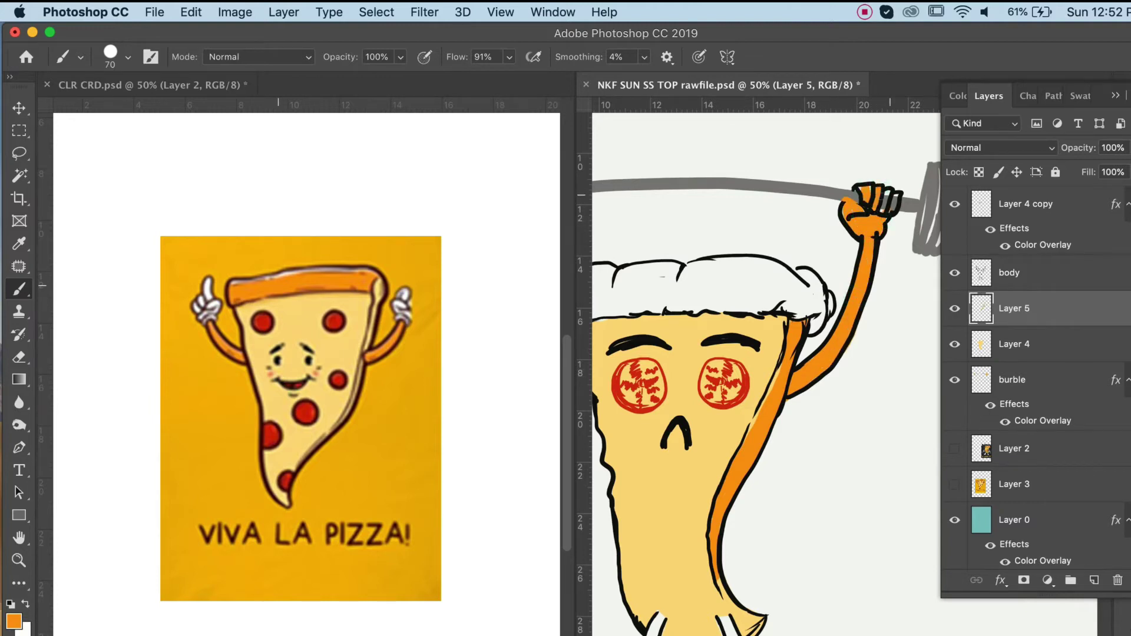
Paint the character's left fist and left arm orange up to the pizza's edge
{"action": "mouse_move", "coordinate": [746, 519]}
{"action": "left_mouse_down"}
{"action": "mouse_move", "coordinate": [841, 462]}
{"action": "mouse_move", "coordinate": [840, 450]}
{"action": "left_mouse_up"}
{"action": "mouse_move", "coordinate": [819, 521]}
{"action": "left_mouse_down"}
{"action": "mouse_move", "coordinate": [854, 543]}
{"action": "mouse_move", "coordinate": [825, 534]}
{"action": "left_mouse_up"}
{"action": "key", "text": "super+z"}
{"action": "scroll", "coordinate": [766, 353], "scroll_direction": "up", "scroll_amount": 3}
{"action": "scroll", "coordinate": [766, 354], "scroll_direction": "left", "scroll_amount": 3}
{"action": "mouse_move", "coordinate": [651, 233]}
{"action": "left_mouse_down"}
{"action": "mouse_move", "coordinate": [687, 205]}
{"action": "mouse_move", "coordinate": [683, 243]}
{"action": "left_mouse_up"}
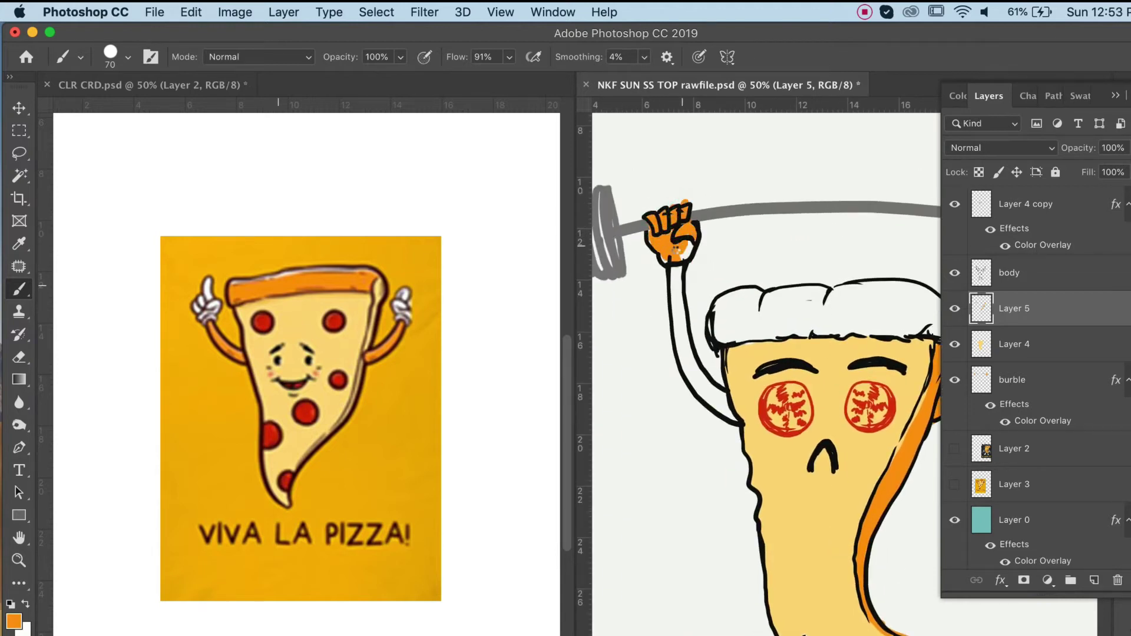
{"action": "left_click_drag", "start_coordinate": [681, 306], "coordinate": [677, 266]}
{"action": "left_click_drag", "start_coordinate": [723, 394], "coordinate": [732, 417]}
Paint both legs and the crust across the top of the pizza orange
{"action": "scroll", "coordinate": [760, 430], "scroll_direction": "down", "scroll_amount": 5}
{"action": "left_click_drag", "start_coordinate": [745, 480], "coordinate": [732, 529]}
{"action": "left_click_drag", "start_coordinate": [810, 483], "coordinate": [825, 533]}
{"action": "scroll", "coordinate": [766, 353], "scroll_direction": "up", "scroll_amount": 5}
{"action": "mouse_move", "coordinate": [642, 212]}
{"action": "left_mouse_down"}
{"action": "mouse_move", "coordinate": [652, 245]}
{"action": "mouse_move", "coordinate": [676, 251]}
{"action": "mouse_move", "coordinate": [738, 206]}
{"action": "mouse_move", "coordinate": [765, 210]}
{"action": "mouse_move", "coordinate": [751, 242]}
{"action": "mouse_move", "coordinate": [786, 204]}
{"action": "mouse_move", "coordinate": [737, 247]}
{"action": "mouse_move", "coordinate": [812, 209]}
{"action": "mouse_move", "coordinate": [829, 237]}
{"action": "mouse_move", "coordinate": [865, 221]}
{"action": "mouse_move", "coordinate": [887, 250]}
{"action": "left_mouse_up"}
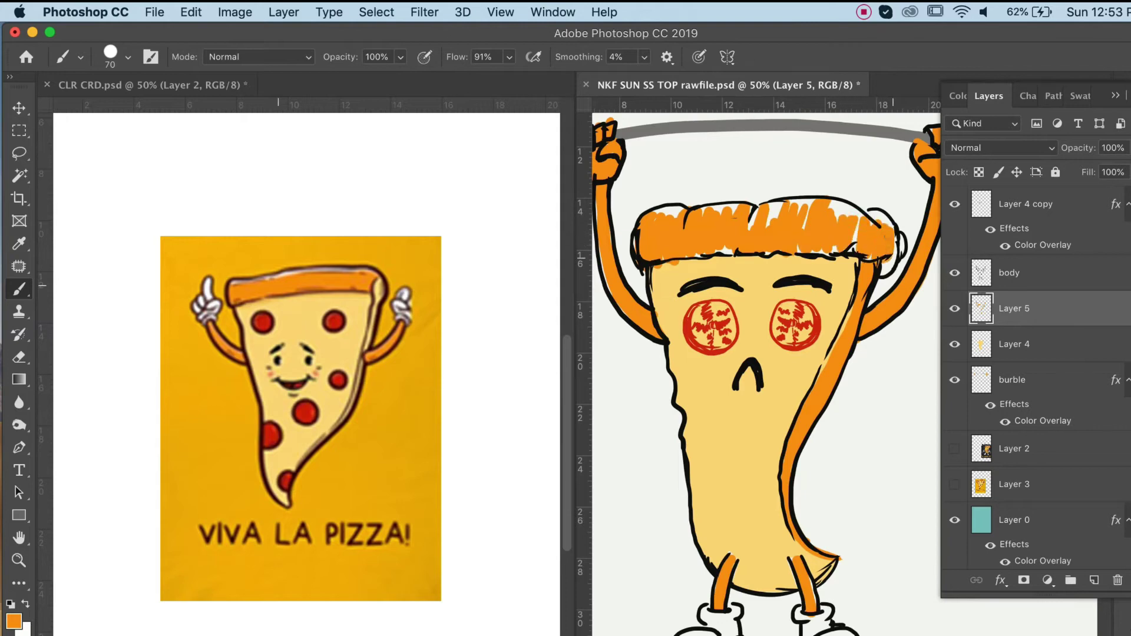
{"action": "left_click", "coordinate": [803, 369], "text": "alt+super"}
{"action": "left_click", "coordinate": [804, 370], "text": "alt+super"}
{"action": "left_click", "coordinate": [857, 401], "text": "super"}
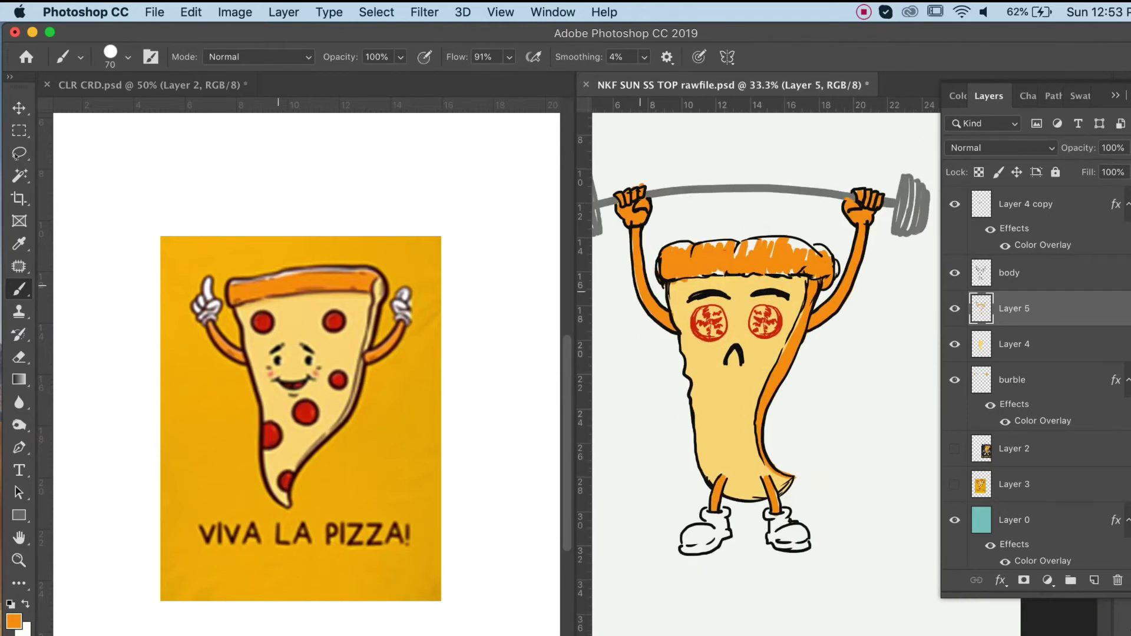
On Layer 4 copy, thicken the tomato-slice eyes with a 25 px brush in red sampled from the Viva La Pizza reference's pepperoni
{"action": "left_click", "coordinate": [19, 108]}
{"action": "left_click", "coordinate": [982, 204]}
{"action": "left_click", "coordinate": [684, 338], "text": "super"}
{"action": "left_click_drag", "start_coordinate": [768, 308], "coordinate": [750, 322]}
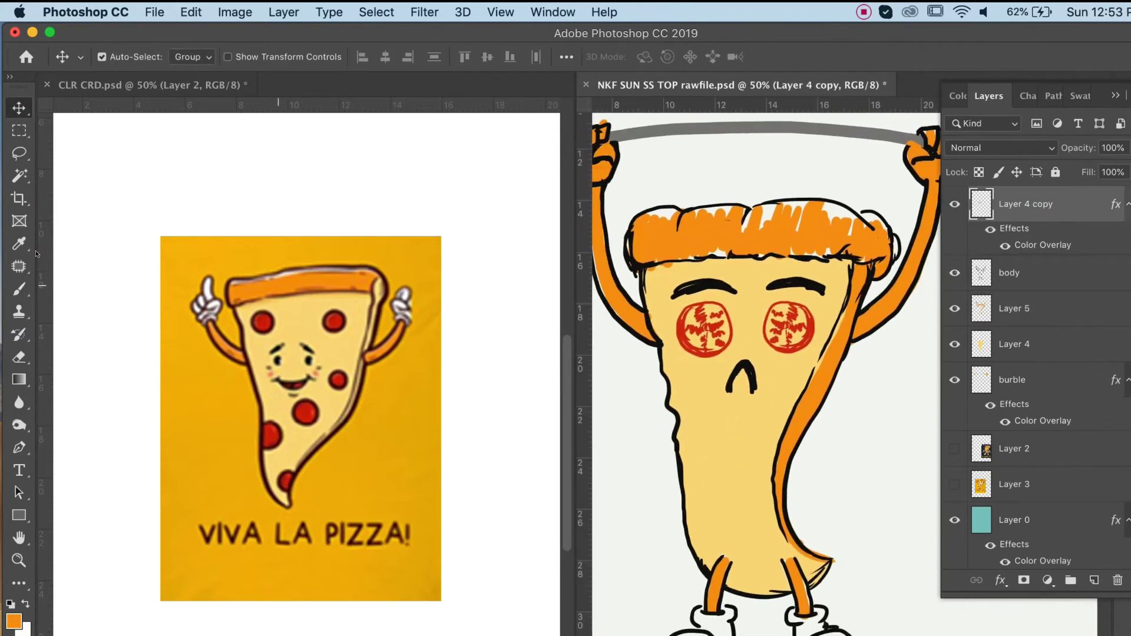
{"action": "key", "text": "i"}
{"action": "left_click", "coordinate": [263, 323]}
{"action": "key", "text": "b"}
{"action": "left_click", "coordinate": [709, 332], "text": "super"}
{"action": "key", "text": "bracketleft"}
{"action": "key", "text": "bracketleft"}
{"action": "key", "text": "bracketleft"}
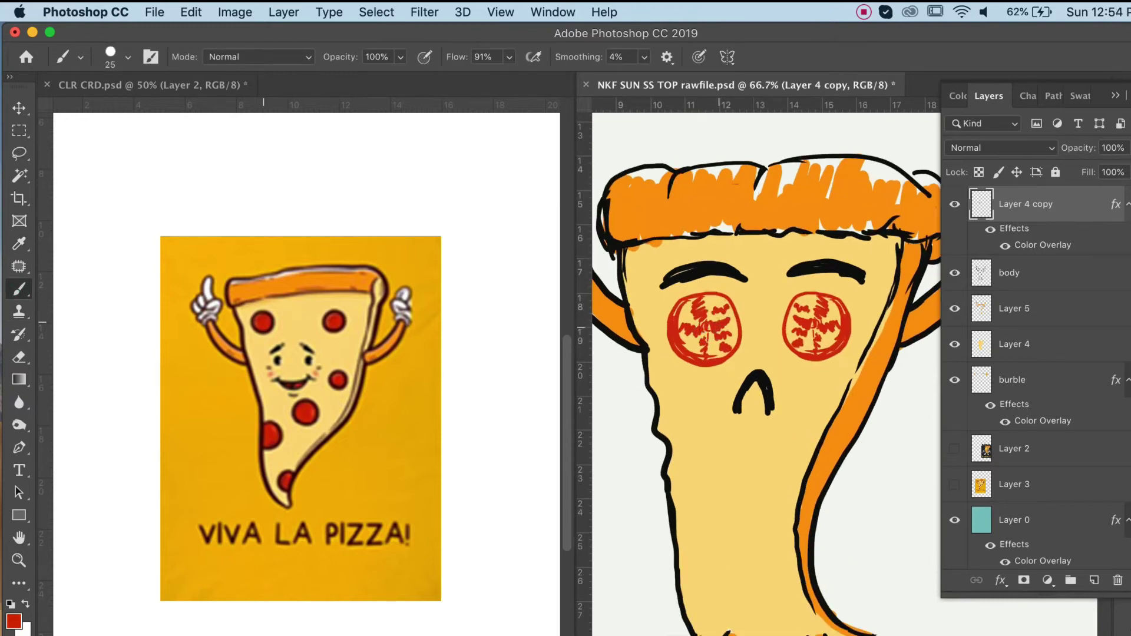
{"action": "mouse_move", "coordinate": [726, 352]}
{"action": "left_mouse_down"}
{"action": "mouse_move", "coordinate": [718, 315]}
{"action": "mouse_move", "coordinate": [684, 310]}
{"action": "left_mouse_up"}
{"action": "mouse_move", "coordinate": [799, 297]}
{"action": "left_mouse_down"}
{"action": "mouse_move", "coordinate": [819, 348]}
{"action": "mouse_move", "coordinate": [825, 291]}
{"action": "left_mouse_up"}
Select the body layer, sample its black line color, and consolidate both documents into tabs
{"action": "left_click", "coordinate": [1009, 273]}
{"action": "left_click", "coordinate": [955, 273]}
{"action": "left_click", "coordinate": [954, 273]}
{"action": "key", "text": "i"}
{"action": "left_click", "coordinate": [701, 272]}
{"action": "key", "text": "b"}
{"action": "left_click", "coordinate": [552, 11]}
{"action": "mouse_move", "coordinate": [571, 30]}
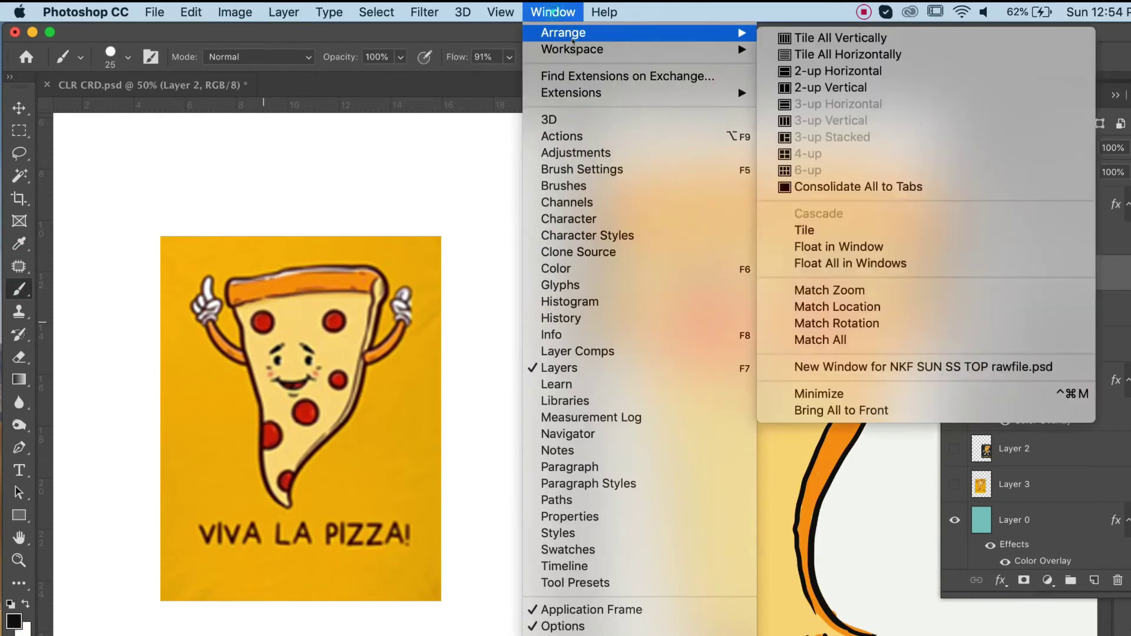
{"action": "left_click", "coordinate": [859, 180]}
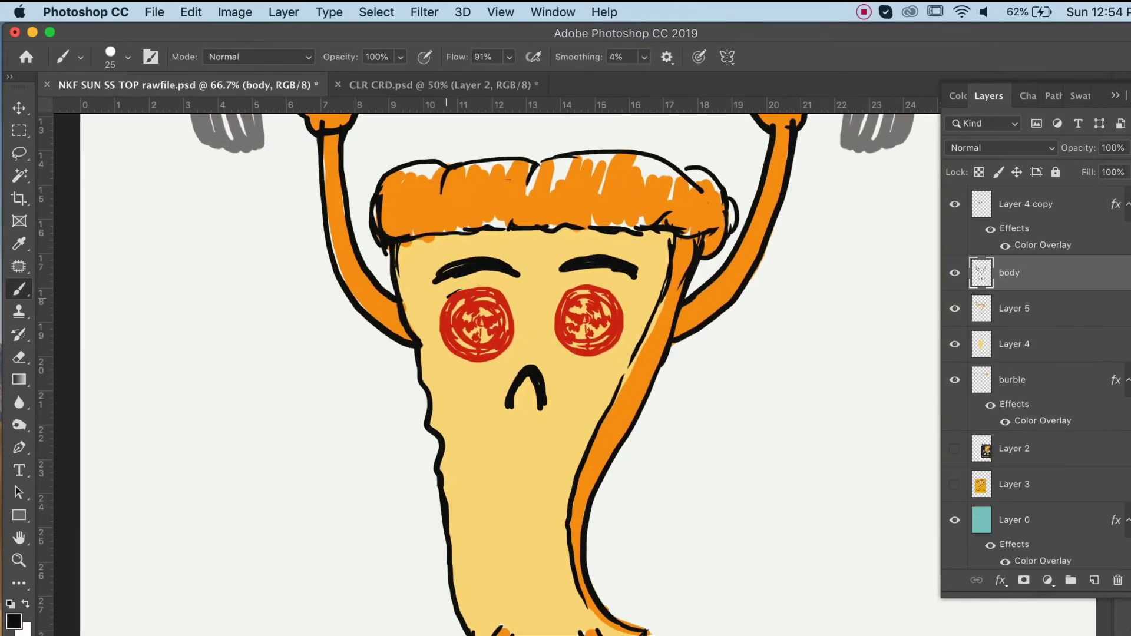
Move the body layer above Layer 4 copy and outline both tomato-slice eyes in black
{"action": "key", "text": "super+bracketright"}
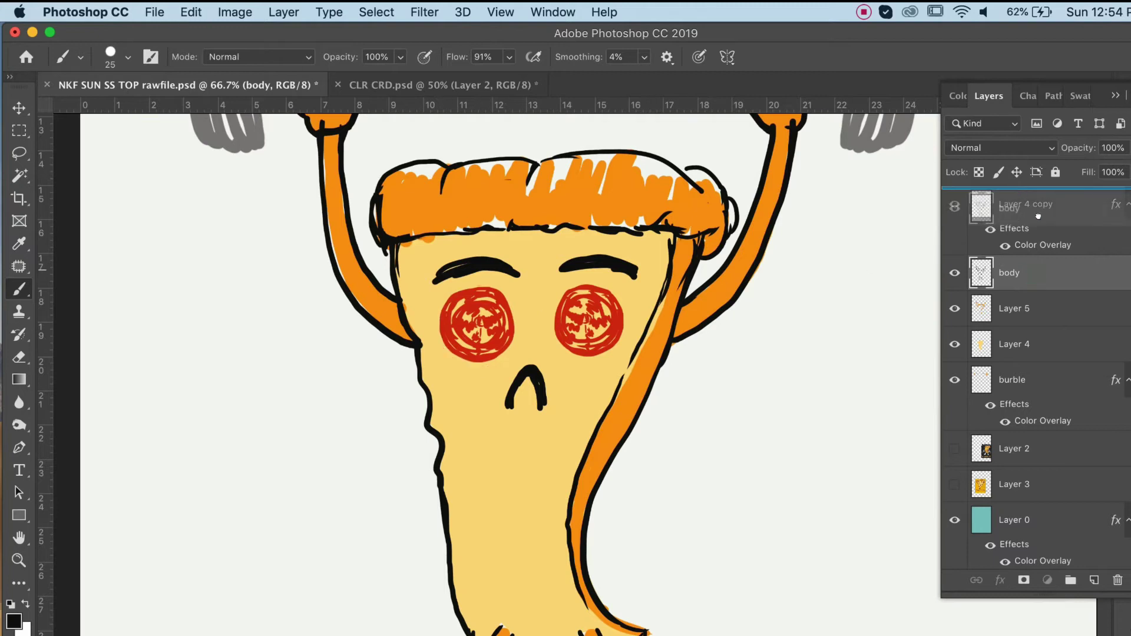
{"action": "key", "text": "super+equal"}
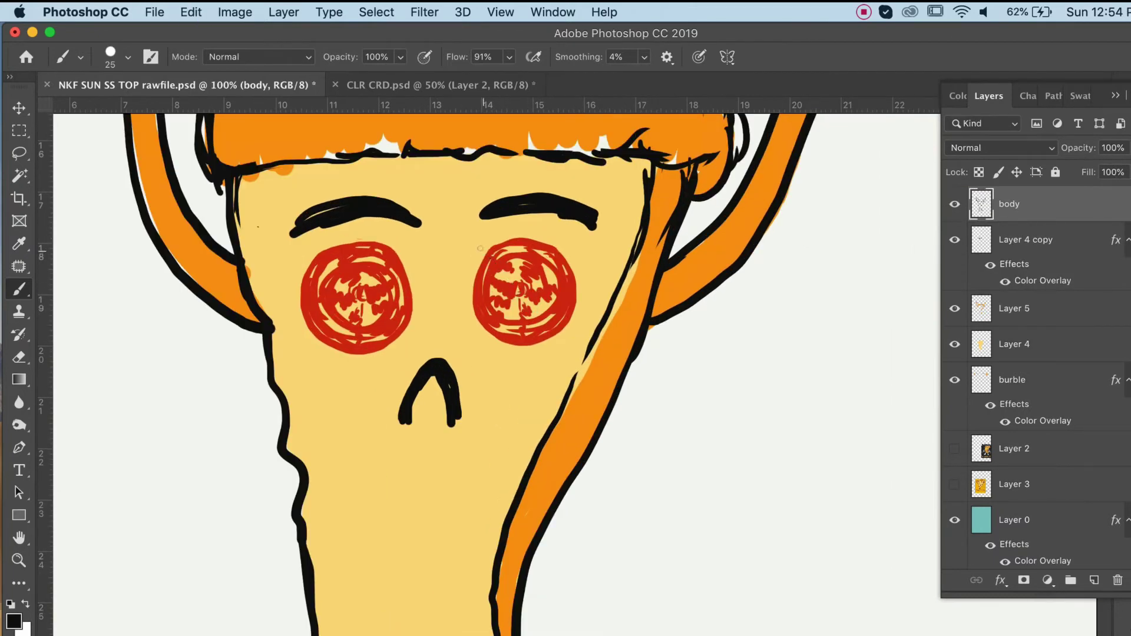
{"action": "mouse_move", "coordinate": [487, 249]}
{"action": "left_mouse_down"}
{"action": "mouse_move", "coordinate": [553, 332]}
{"action": "mouse_move", "coordinate": [554, 249]}
{"action": "mouse_move", "coordinate": [510, 240]}
{"action": "mouse_move", "coordinate": [480, 246]}
{"action": "left_mouse_up"}
{"action": "mouse_move", "coordinate": [339, 246]}
{"action": "left_mouse_down"}
{"action": "mouse_move", "coordinate": [301, 325]}
{"action": "mouse_move", "coordinate": [406, 309]}
{"action": "mouse_move", "coordinate": [330, 247]}
{"action": "left_mouse_up"}
{"action": "key", "text": "v"}
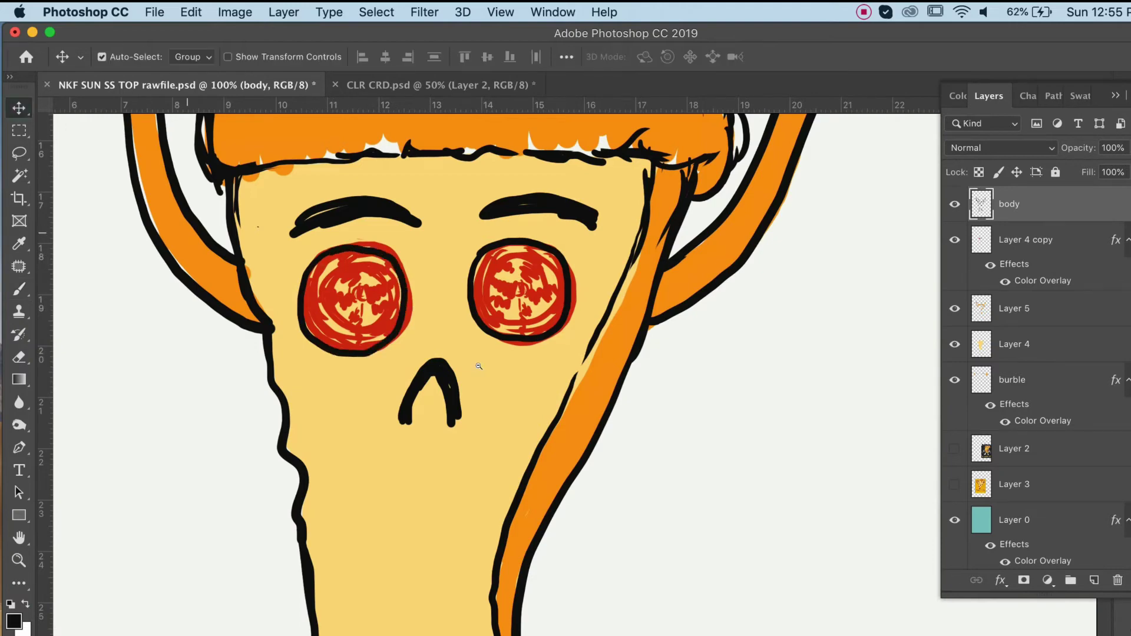
Check the barbell pizza reference on Layer 2, hide it again, and add a new layer above the body layer
{"action": "left_click", "coordinate": [479, 366], "text": "alt"}
{"action": "left_click", "coordinate": [486, 371], "text": "alt"}
{"action": "left_click", "coordinate": [536, 430], "text": "alt"}
{"action": "left_click", "coordinate": [646, 426], "text": "alt"}
{"action": "left_click", "coordinate": [578, 430], "text": "super"}
{"action": "left_click", "coordinate": [623, 401]}
{"action": "left_click", "coordinate": [954, 449]}
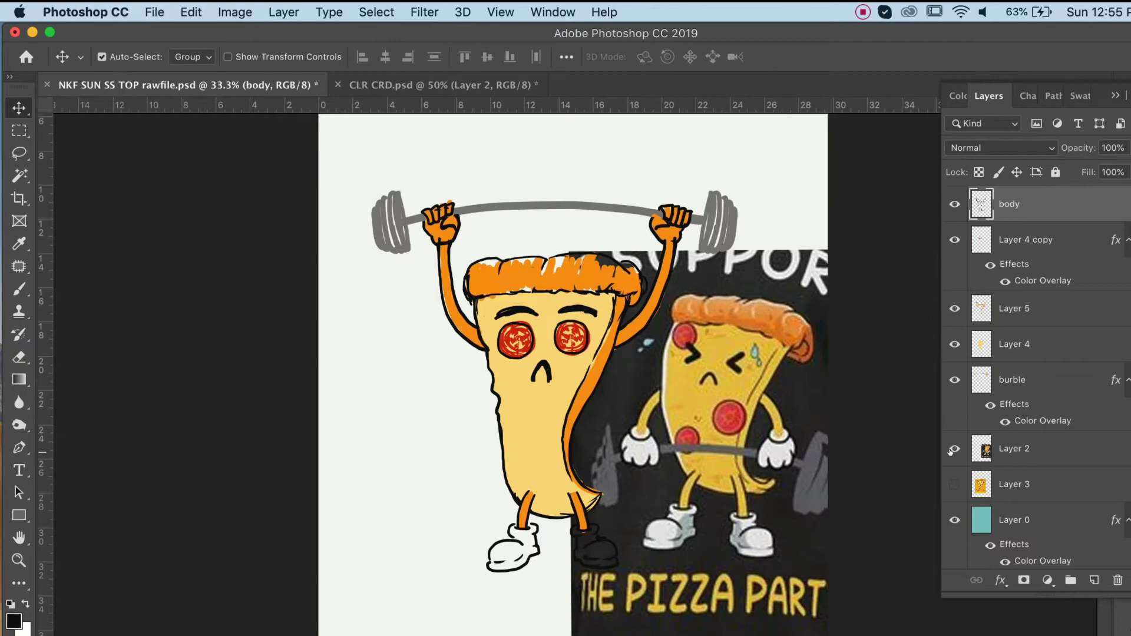
{"action": "left_click", "coordinate": [952, 450]}
{"action": "left_click", "coordinate": [1095, 580]}
{"action": "scroll", "coordinate": [613, 525], "scroll_direction": "up", "scroll_amount": 2}
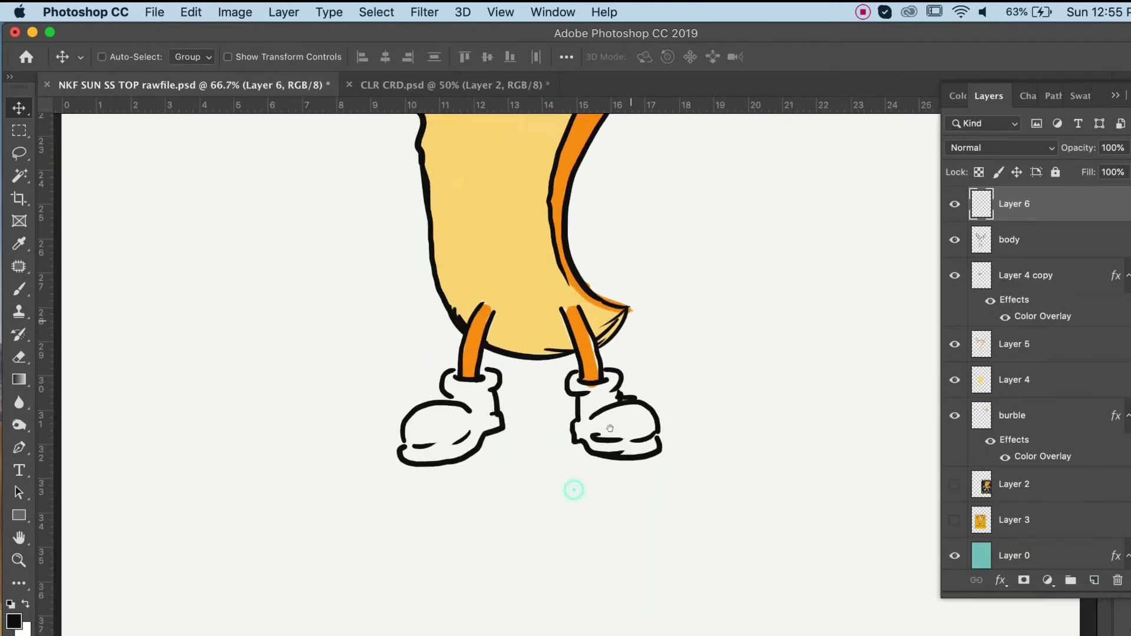
Check the color fills with the body line art hidden, show it again, and open the body layer's name for editing
{"action": "scroll", "coordinate": [672, 340], "scroll_direction": "down", "scroll_amount": 1}
{"action": "scroll", "coordinate": [672, 340], "scroll_direction": "down", "scroll_amount": 1}
{"action": "left_click", "coordinate": [954, 240]}
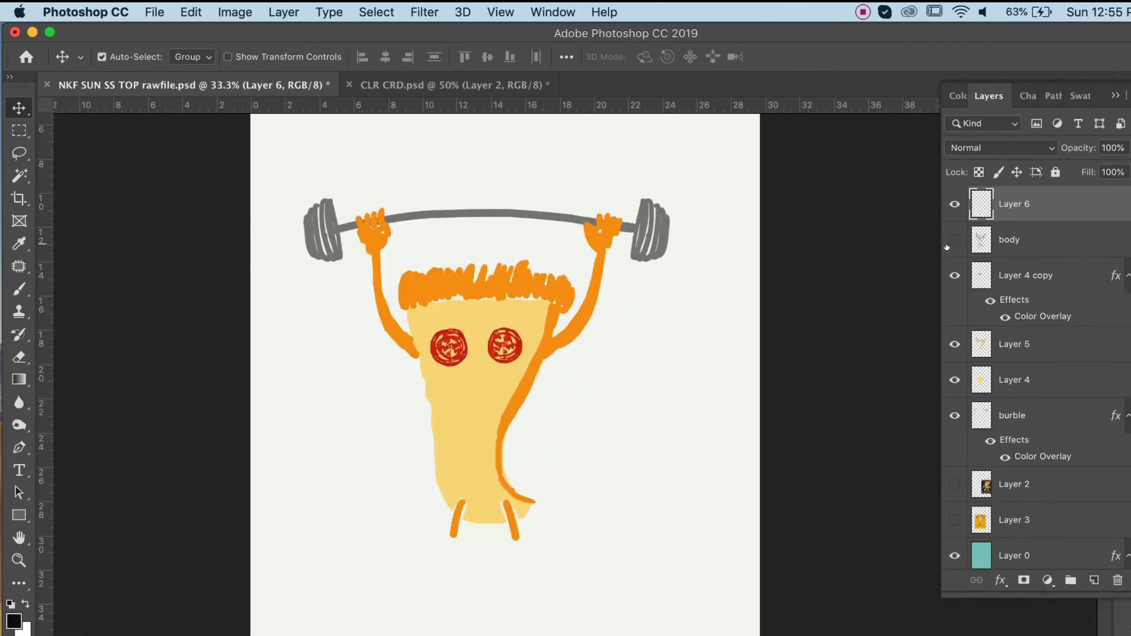
{"action": "left_click", "coordinate": [955, 240]}
{"action": "double_click", "coordinate": [1011, 239]}
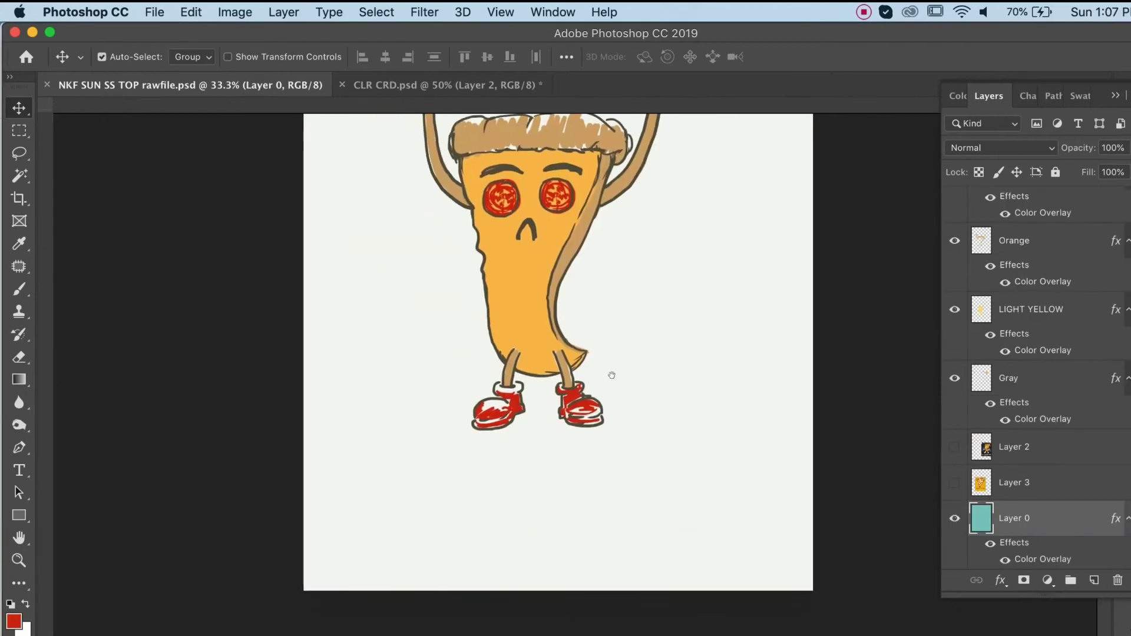
Paste the "You've Got a Pizza My Heart" reference, place it beside the character's lower body and scale it to 218.34%
{"action": "scroll", "coordinate": [611, 342], "scroll_direction": "down", "scroll_amount": 1}
{"action": "scroll", "coordinate": [618, 348], "scroll_direction": "down", "scroll_amount": 1}
{"action": "scroll", "coordinate": [532, 486], "scroll_direction": "up", "scroll_amount": 1}
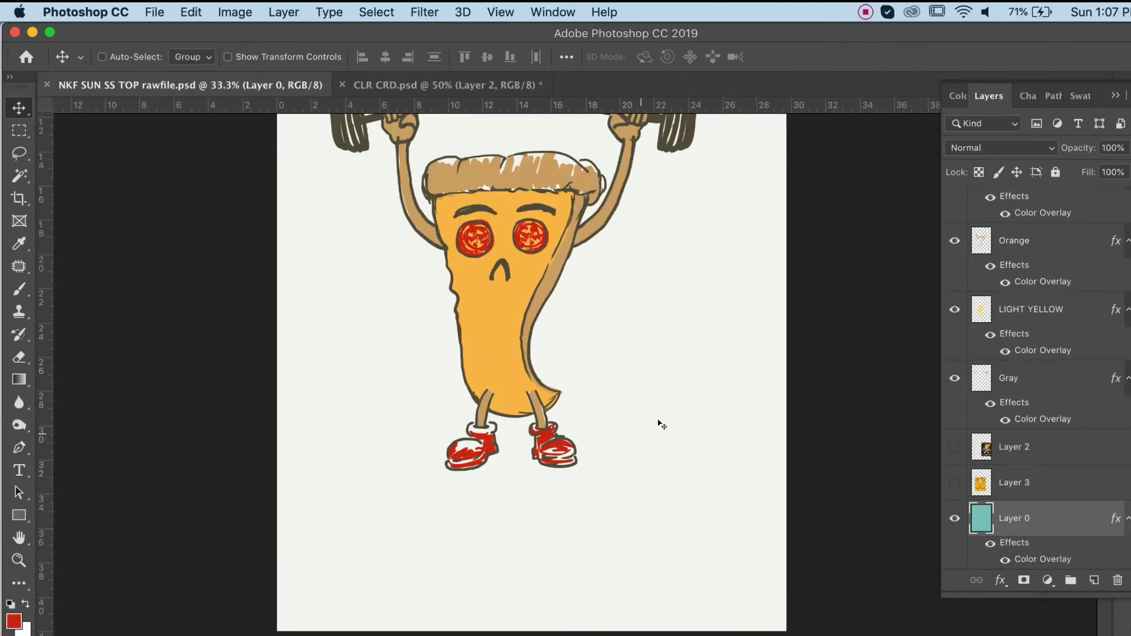
{"action": "key", "text": "super+v"}
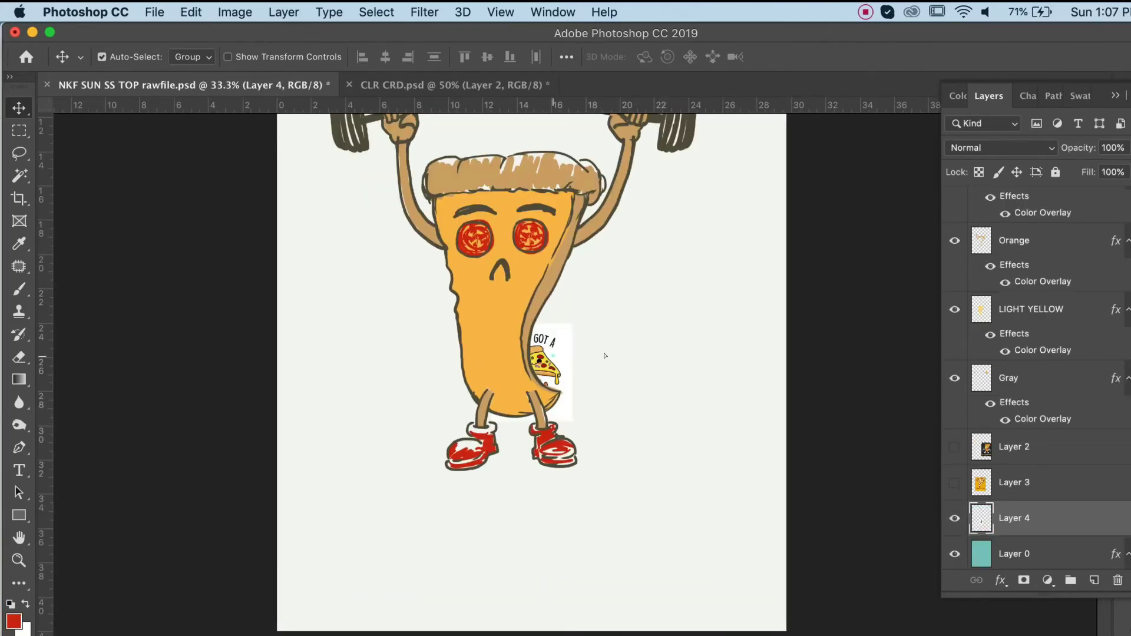
{"action": "left_click_drag", "start_coordinate": [555, 358], "coordinate": [661, 350]}
{"action": "key", "text": "super+t"}
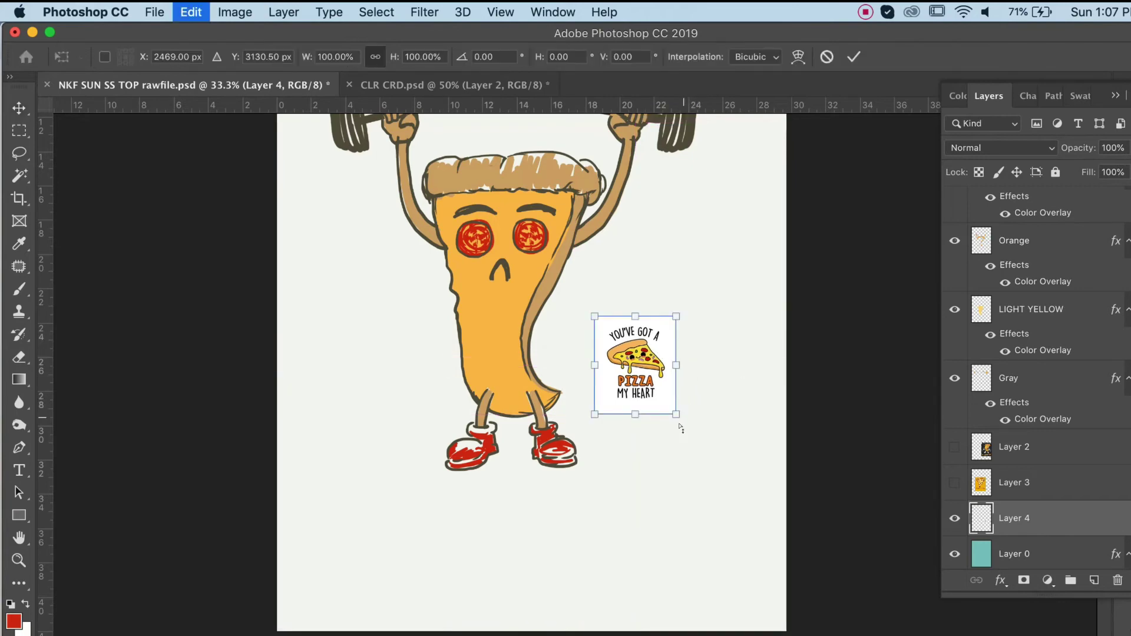
{"action": "left_click_drag", "start_coordinate": [672, 413], "coordinate": [760, 525]}
{"action": "left_click_drag", "start_coordinate": [739, 484], "coordinate": [707, 434]}
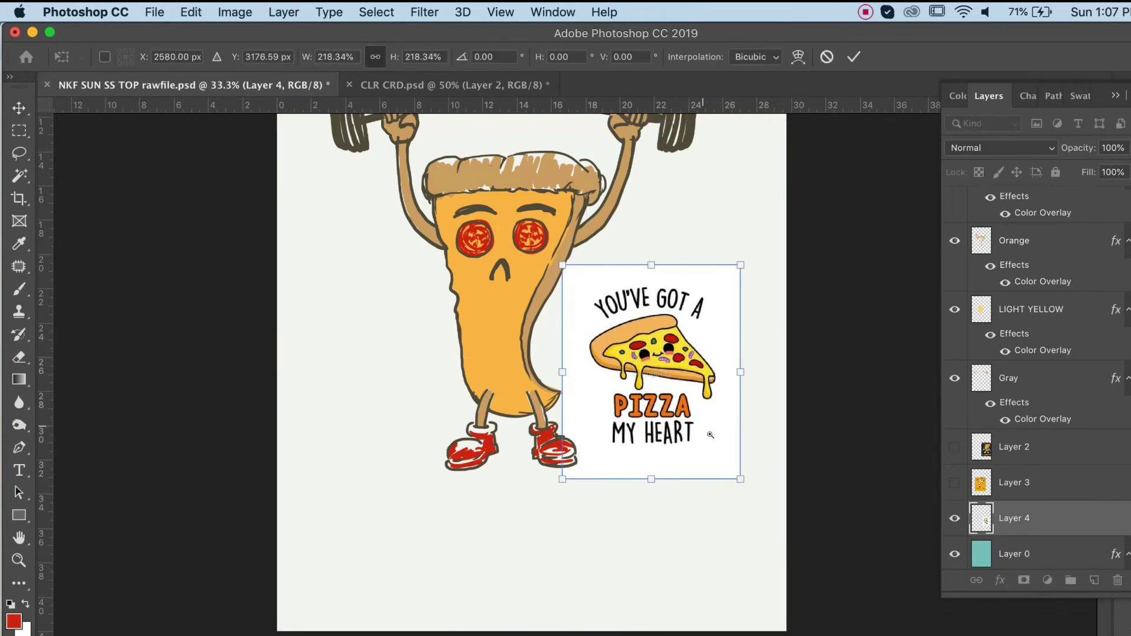
{"action": "left_click", "coordinate": [710, 435], "text": "super"}
{"action": "left_click", "coordinate": [722, 451], "text": "super"}
{"action": "left_click", "coordinate": [708, 420], "text": "super"}
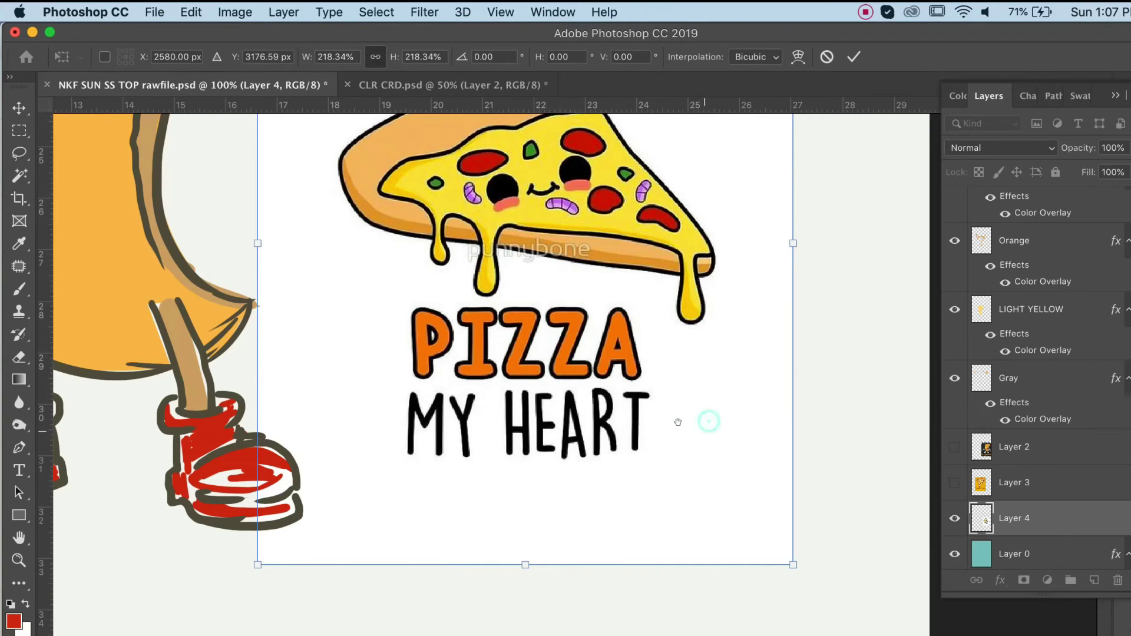
{"action": "key", "text": "Return"}
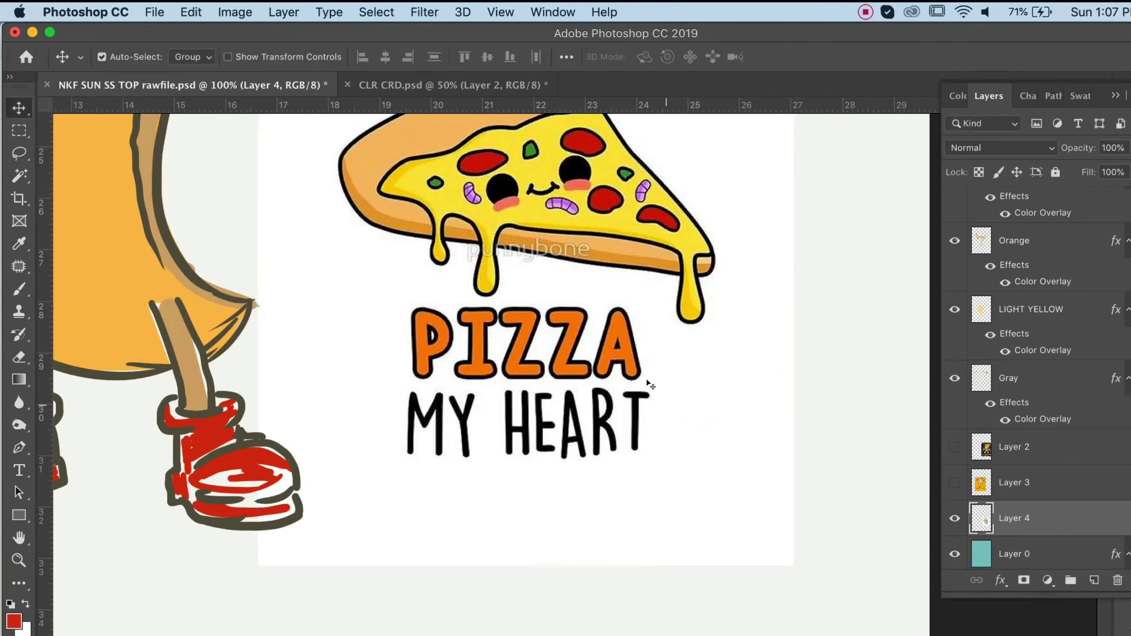
Lower the opacity of the pasted lettering reference on Layer 4 and add a new layer above it
{"action": "left_click", "coordinate": [532, 321], "text": "super"}
{"action": "left_click_drag", "start_coordinate": [568, 370], "coordinate": [553, 366]}
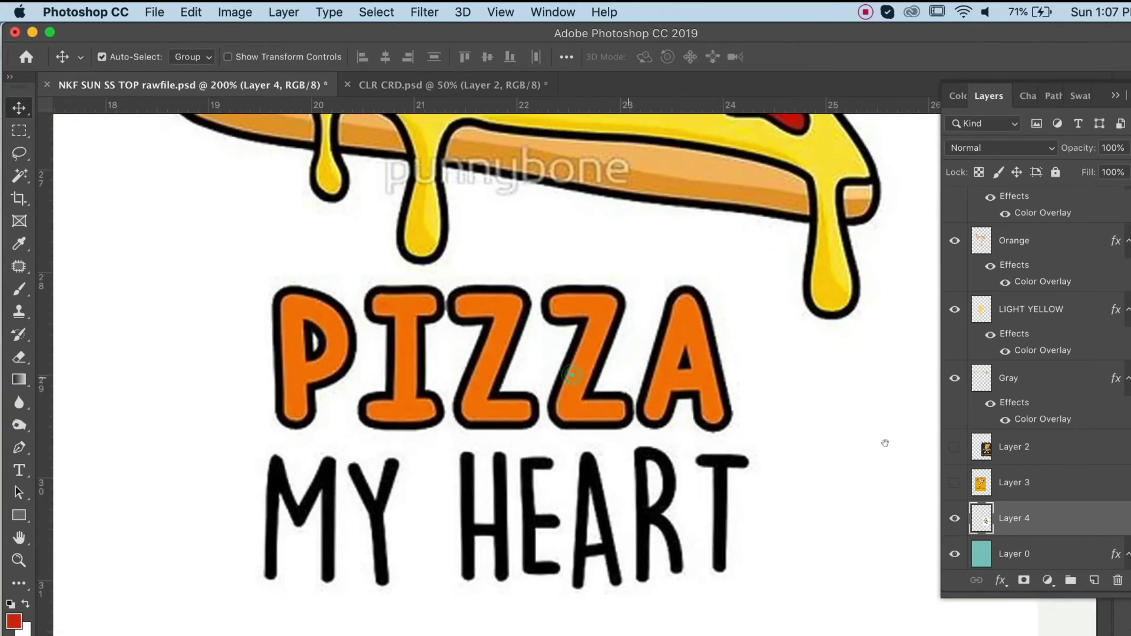
{"action": "left_click", "coordinate": [1122, 147]}
{"action": "left_click", "coordinate": [1090, 169]}
{"action": "left_click", "coordinate": [1100, 583]}
{"action": "left_click", "coordinate": [1095, 581]}
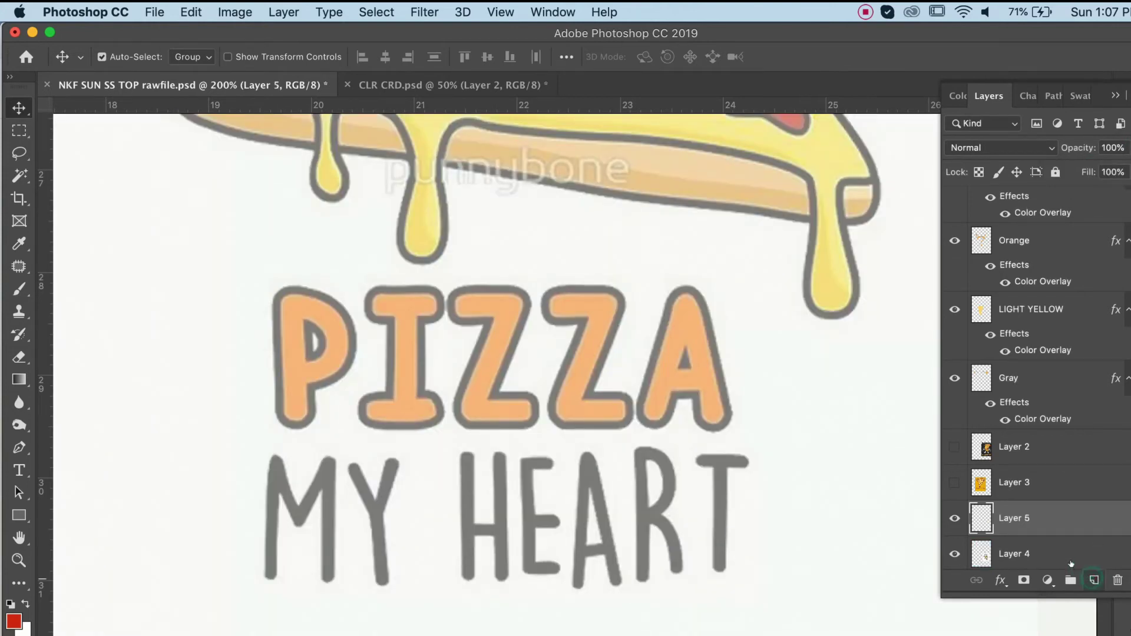
Trace the word PIZZA in red over the reference lettering with a 40 px brush and check it by toggling its layer
{"action": "left_click", "coordinate": [19, 288]}
{"action": "scroll", "coordinate": [377, 377], "scroll_direction": "up", "scroll_amount": 2}
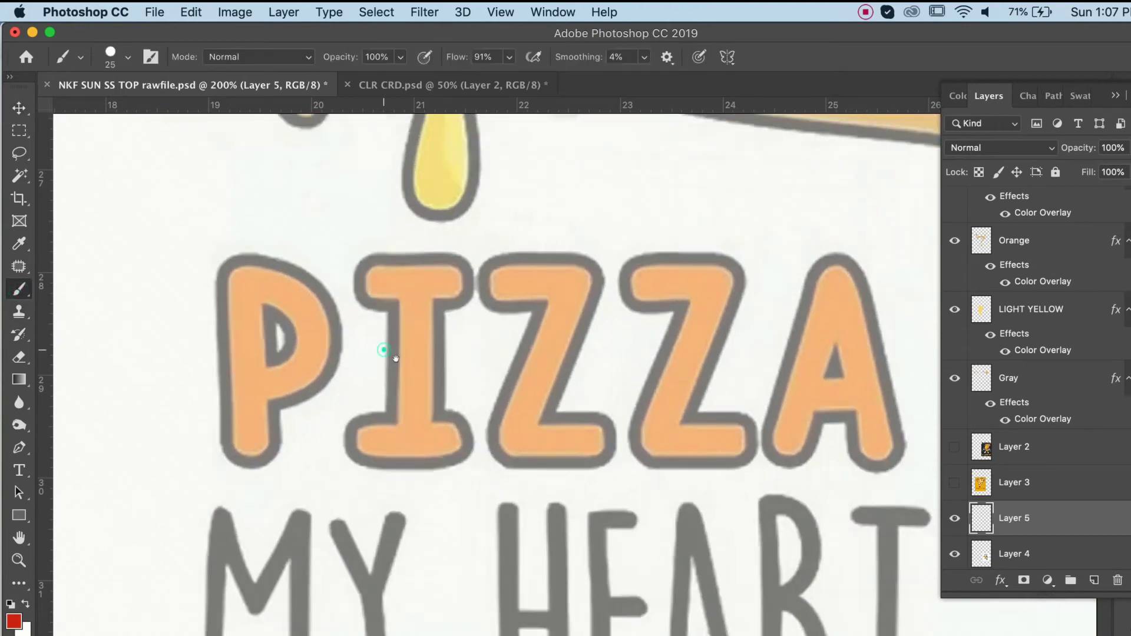
{"action": "left_click_drag", "start_coordinate": [226, 266], "coordinate": [236, 336]}
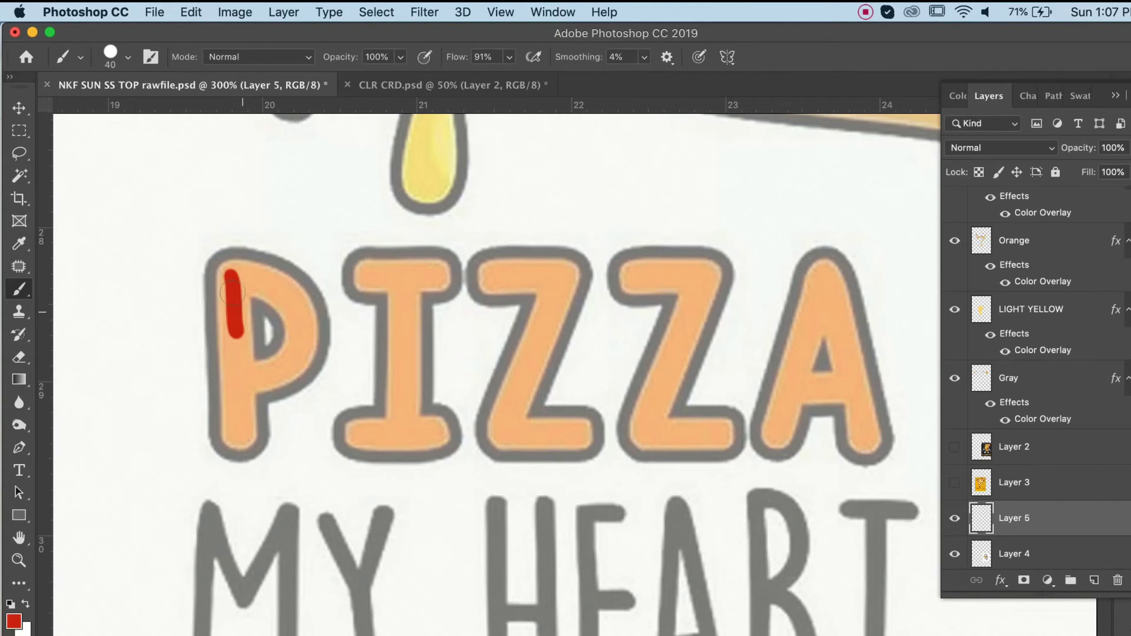
{"action": "left_click_drag", "start_coordinate": [235, 284], "coordinate": [233, 447]}
{"action": "mouse_move", "coordinate": [231, 272]}
{"action": "left_mouse_down"}
{"action": "mouse_move", "coordinate": [263, 276]}
{"action": "mouse_move", "coordinate": [303, 318]}
{"action": "mouse_move", "coordinate": [283, 389]}
{"action": "mouse_move", "coordinate": [259, 401]}
{"action": "left_mouse_up"}
{"action": "mouse_move", "coordinate": [343, 265]}
{"action": "left_mouse_down"}
{"action": "mouse_move", "coordinate": [427, 277]}
{"action": "mouse_move", "coordinate": [395, 281]}
{"action": "mouse_move", "coordinate": [394, 360]}
{"action": "mouse_move", "coordinate": [357, 440]}
{"action": "mouse_move", "coordinate": [578, 277]}
{"action": "mouse_move", "coordinate": [489, 442]}
{"action": "mouse_move", "coordinate": [725, 277]}
{"action": "mouse_move", "coordinate": [692, 419]}
{"action": "mouse_move", "coordinate": [822, 268]}
{"action": "mouse_move", "coordinate": [863, 436]}
{"action": "mouse_move", "coordinate": [813, 407]}
{"action": "left_mouse_up"}
{"action": "scroll", "coordinate": [810, 400], "scroll_direction": "down", "scroll_amount": 2}
{"action": "left_click", "coordinate": [955, 518]}
{"action": "left_click", "coordinate": [955, 518]}
Add a new layer above the red PIZZA lettering and set the foreground color to black
{"action": "left_click", "coordinate": [1094, 581]}
{"action": "left_click_drag", "start_coordinate": [741, 522], "coordinate": [672, 427]}
{"action": "left_click", "coordinate": [27, 245]}
{"action": "left_click", "coordinate": [14, 621]}
{"action": "left_click", "coordinate": [530, 634]}
{"action": "left_click", "coordinate": [920, 465]}
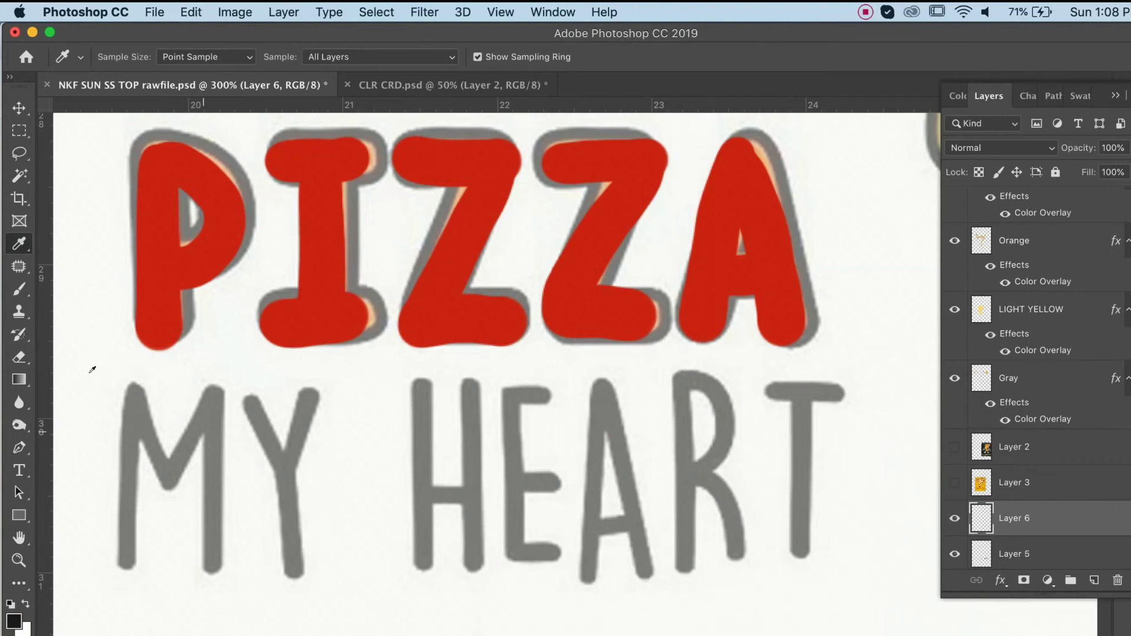
Hand-letter MY in black over the reference's MY with a 20 px brush
{"action": "key", "text": "b"}
{"action": "scroll", "coordinate": [197, 410], "scroll_direction": "left", "scroll_amount": 3}
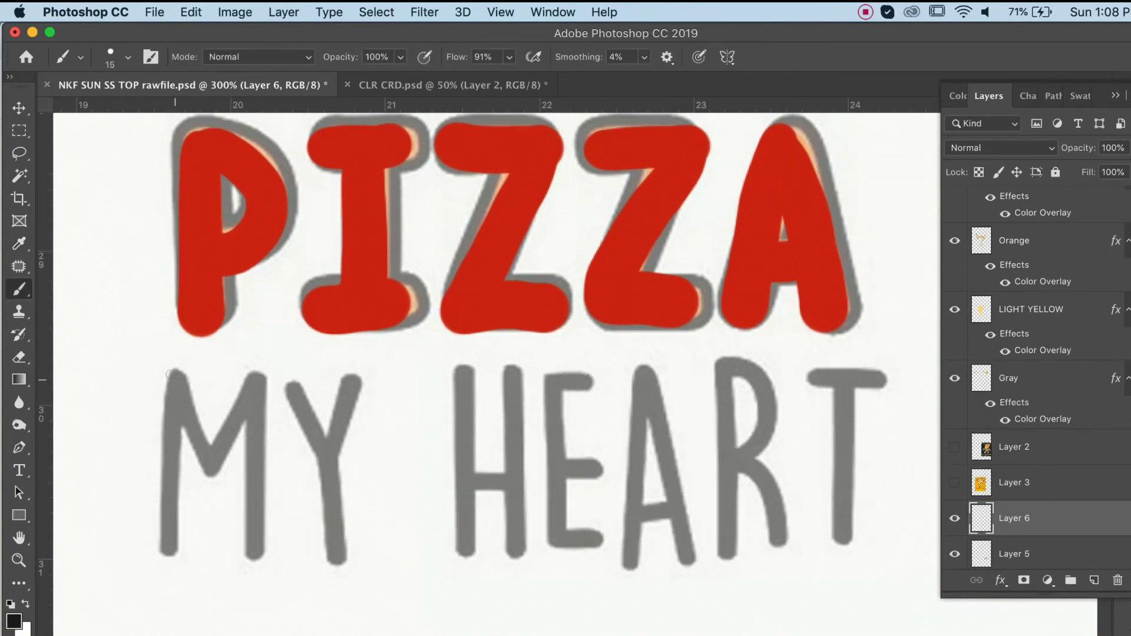
{"action": "left_click_drag", "start_coordinate": [414, 411], "coordinate": [403, 407]}
{"action": "left_click_drag", "start_coordinate": [164, 375], "coordinate": [154, 511]}
{"action": "key", "text": "super+z"}
{"action": "key", "text": "bracketright"}
{"action": "left_click_drag", "start_coordinate": [163, 375], "coordinate": [162, 411]}
{"action": "left_click_drag", "start_coordinate": [155, 482], "coordinate": [157, 547]}
{"action": "mouse_move", "coordinate": [164, 376]}
{"action": "left_mouse_down"}
{"action": "mouse_move", "coordinate": [189, 469]}
{"action": "mouse_move", "coordinate": [242, 376]}
{"action": "left_mouse_up"}
{"action": "left_click_drag", "start_coordinate": [242, 377], "coordinate": [248, 549]}
{"action": "left_click_drag", "start_coordinate": [280, 384], "coordinate": [314, 470]}
{"action": "left_click_drag", "start_coordinate": [342, 381], "coordinate": [316, 560]}
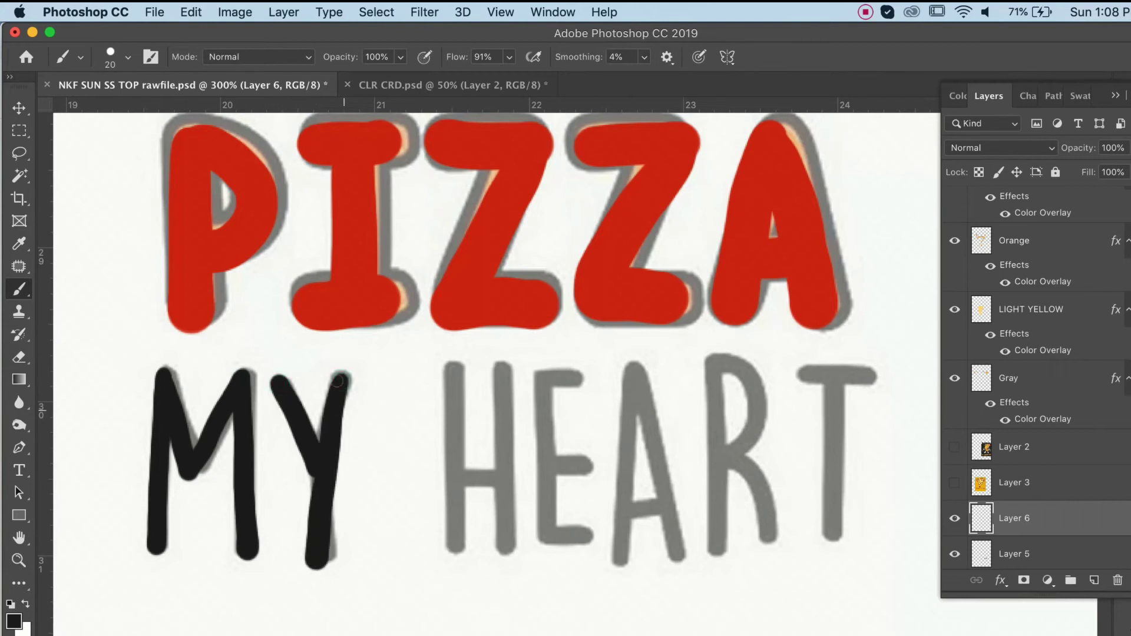
Letter EN in black after MY, over the first letters of the reference's HEART
{"action": "left_click_drag", "start_coordinate": [432, 377], "coordinate": [427, 560]}
{"action": "left_click_drag", "start_coordinate": [433, 383], "coordinate": [488, 391]}
{"action": "left_click_drag", "start_coordinate": [433, 468], "coordinate": [480, 471]}
{"action": "left_click_drag", "start_coordinate": [425, 557], "coordinate": [471, 555]}
{"action": "left_click_drag", "start_coordinate": [523, 386], "coordinate": [522, 558]}
{"action": "left_click_drag", "start_coordinate": [525, 389], "coordinate": [574, 556]}
{"action": "left_click_drag", "start_coordinate": [574, 556], "coordinate": [573, 380]}
{"action": "left_click_drag", "start_coordinate": [571, 527], "coordinate": [489, 510]}
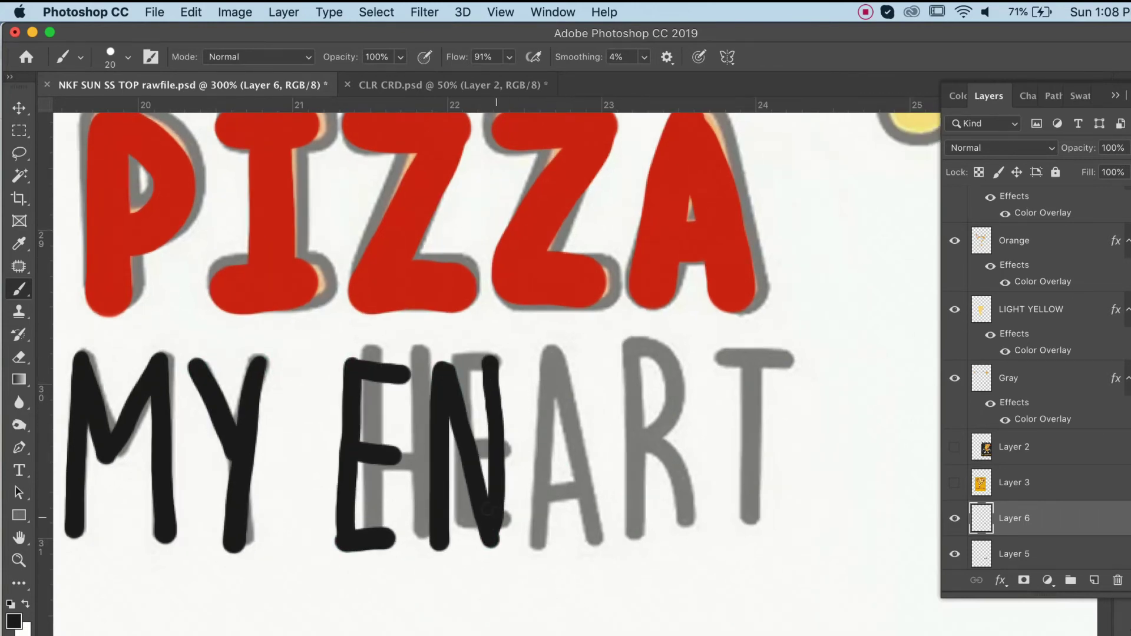
Letter the rest of the black word that follows EN, across the remaining letters of the reference's HEART
{"action": "left_click_drag", "start_coordinate": [536, 362], "coordinate": [533, 551]}
{"action": "left_click_drag", "start_coordinate": [534, 548], "coordinate": [590, 538]}
{"action": "left_click_drag", "start_coordinate": [536, 465], "coordinate": [577, 463]}
{"action": "mouse_move", "coordinate": [536, 365]}
{"action": "left_mouse_down"}
{"action": "mouse_move", "coordinate": [582, 375]}
{"action": "mouse_move", "coordinate": [613, 554]}
{"action": "left_mouse_up"}
{"action": "mouse_move", "coordinate": [607, 367]}
{"action": "left_mouse_down"}
{"action": "mouse_move", "coordinate": [641, 459]}
{"action": "mouse_move", "coordinate": [613, 464]}
{"action": "mouse_move", "coordinate": [663, 551]}
{"action": "left_mouse_up"}
{"action": "mouse_move", "coordinate": [737, 372]}
{"action": "left_mouse_down"}
{"action": "mouse_move", "coordinate": [696, 524]}
{"action": "mouse_move", "coordinate": [746, 439]}
{"action": "mouse_move", "coordinate": [754, 459]}
{"action": "mouse_move", "coordinate": [737, 407]}
{"action": "left_mouse_up"}
{"action": "left_click_drag", "start_coordinate": [770, 371], "coordinate": [785, 453]}
{"action": "left_click_drag", "start_coordinate": [801, 370], "coordinate": [775, 545]}
{"action": "key", "text": "super+minus"}
{"action": "key", "text": "super+minus"}
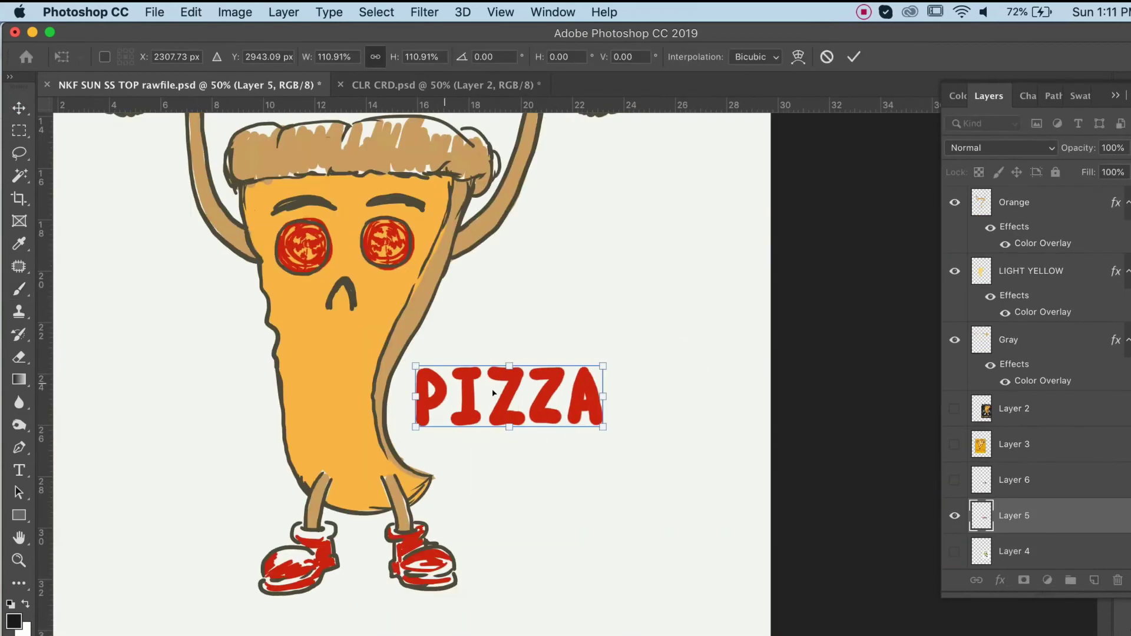
Stretch the red PIZZA lettering taller from its upper corners and apply the transform
{"action": "left_click_drag", "start_coordinate": [416, 366], "coordinate": [416, 348]}
{"action": "left_click_drag", "start_coordinate": [602, 366], "coordinate": [602, 330]}
{"action": "key", "text": "Return"}
{"action": "key", "text": "super+minus"}
{"action": "key", "text": "super+minus"}
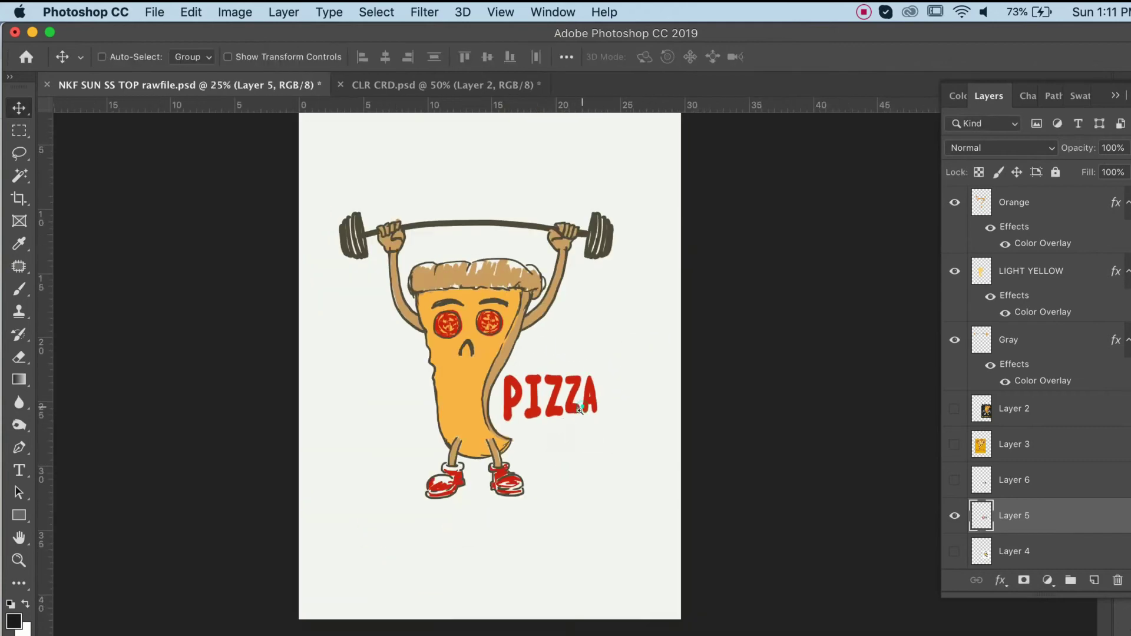
Free-transform the red PIZZA lettering again to reshape and reposition it, then undo the follow-up change
{"action": "key", "text": "super+plus"}
{"action": "key", "text": "super+t"}
{"action": "left_click_drag", "start_coordinate": [562, 434], "coordinate": [392, 431]}
{"action": "left_click_drag", "start_coordinate": [445, 386], "coordinate": [595, 339]}
{"action": "left_click_drag", "start_coordinate": [511, 379], "coordinate": [514, 428]}
{"action": "left_click_drag", "start_coordinate": [514, 428], "coordinate": [520, 612]}
{"action": "key", "text": "Return"}
{"action": "key", "text": "super+minus"}
{"action": "key", "text": "super+t"}
{"action": "key", "text": "super+z"}
Place the enlarged red PIZZA lettering directly beneath the character's shoes and apply the transform
{"action": "key", "text": "super+plus"}
{"action": "left_click_drag", "start_coordinate": [611, 384], "coordinate": [525, 514]}
{"action": "left_click_drag", "start_coordinate": [591, 520], "coordinate": [642, 410]}
{"action": "right_click", "coordinate": [554, 498]}
{"action": "left_click", "coordinate": [566, 579]}
{"action": "key", "text": "super+plus"}
{"action": "key", "text": "Return"}
{"action": "key", "text": "super+minus"}
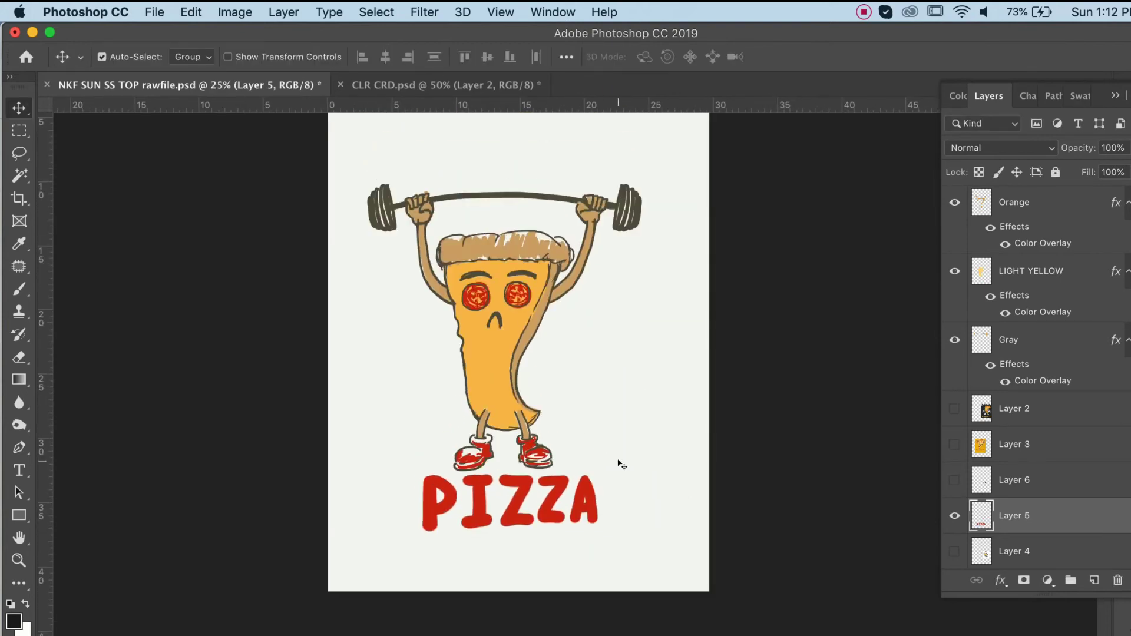
On Layer 7, paint small tan spots below the eyes with a 25 px brush in the crust color
{"action": "key", "text": "super+plus"}
{"action": "left_click", "coordinate": [955, 444]}
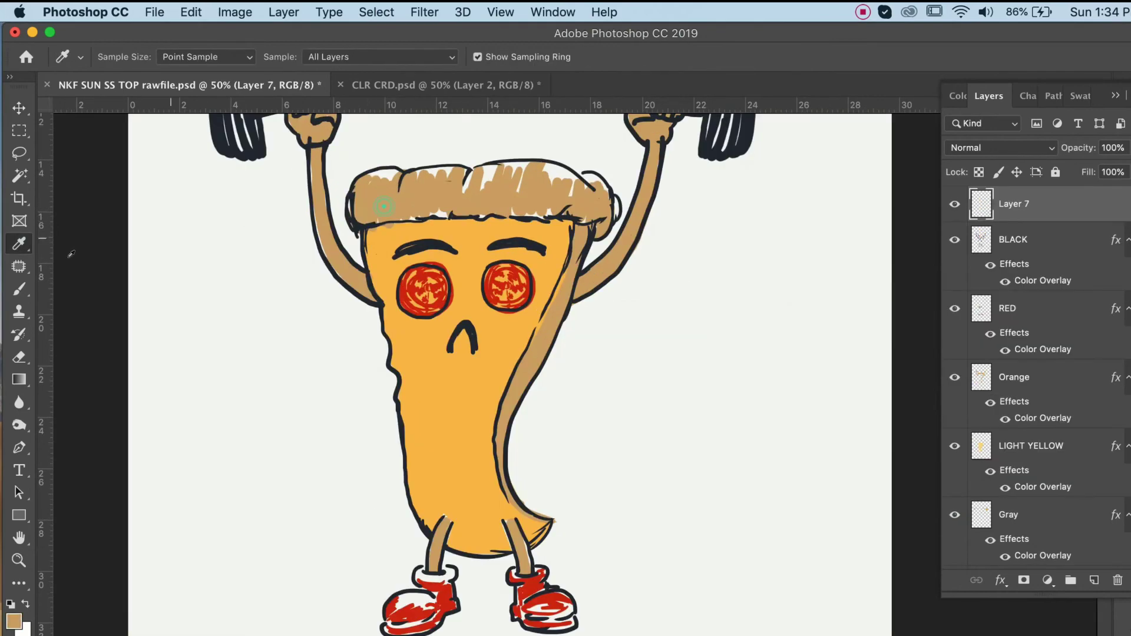
{"action": "left_click", "coordinate": [19, 288]}
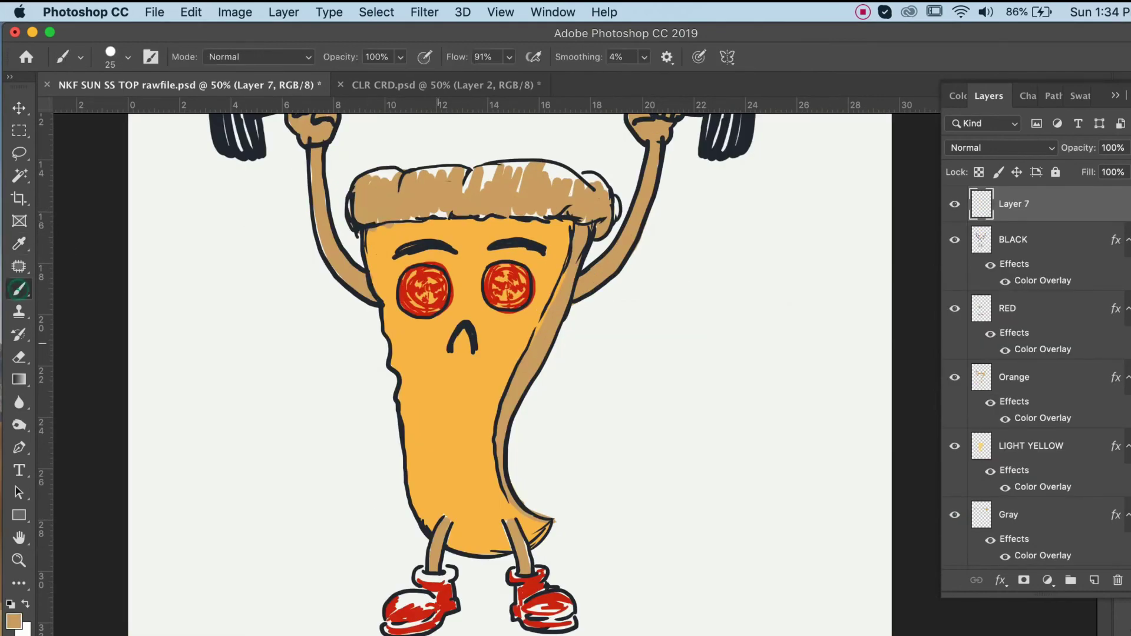
{"action": "left_click", "coordinate": [468, 399], "text": "super"}
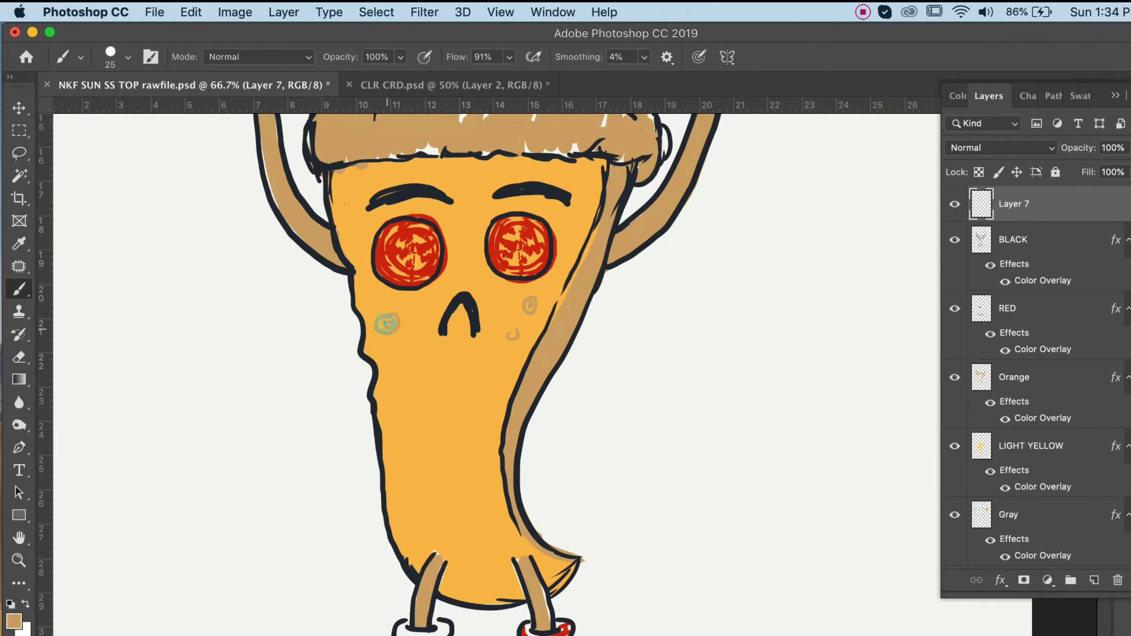
{"action": "left_click", "coordinate": [509, 57]}
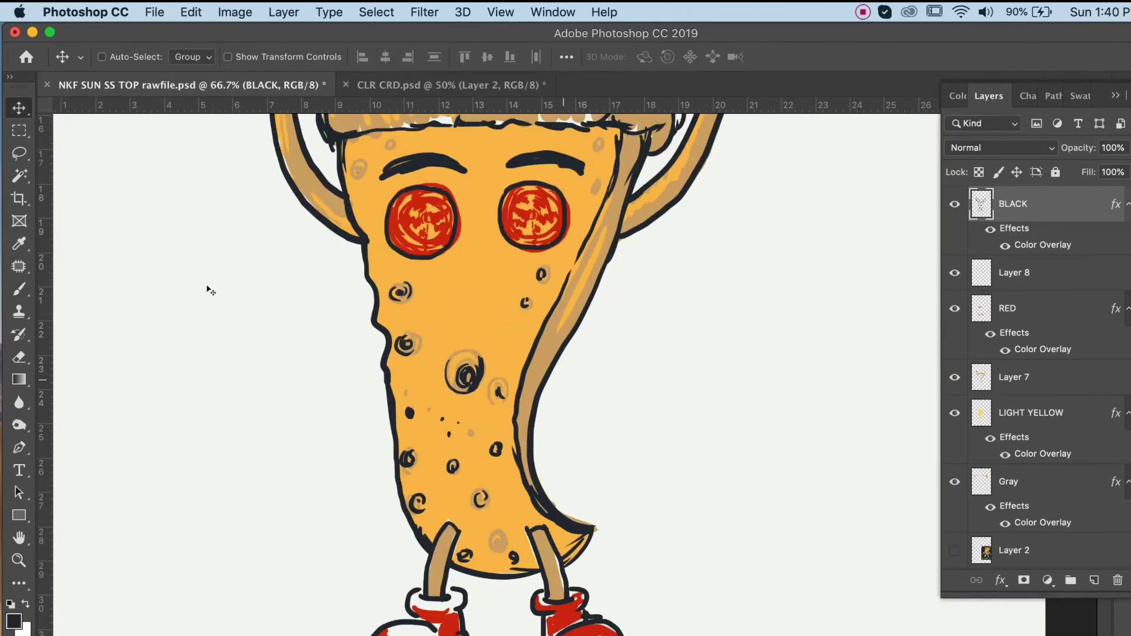
On the BLACK layer, lasso the round mouth swirl, scale it to about 145%, reposition it and apply the transform
{"action": "key", "text": "l"}
{"action": "key", "text": "ctrl+t"}
{"action": "key", "text": "shift+Left"}
{"action": "key", "text": "shift+Down"}
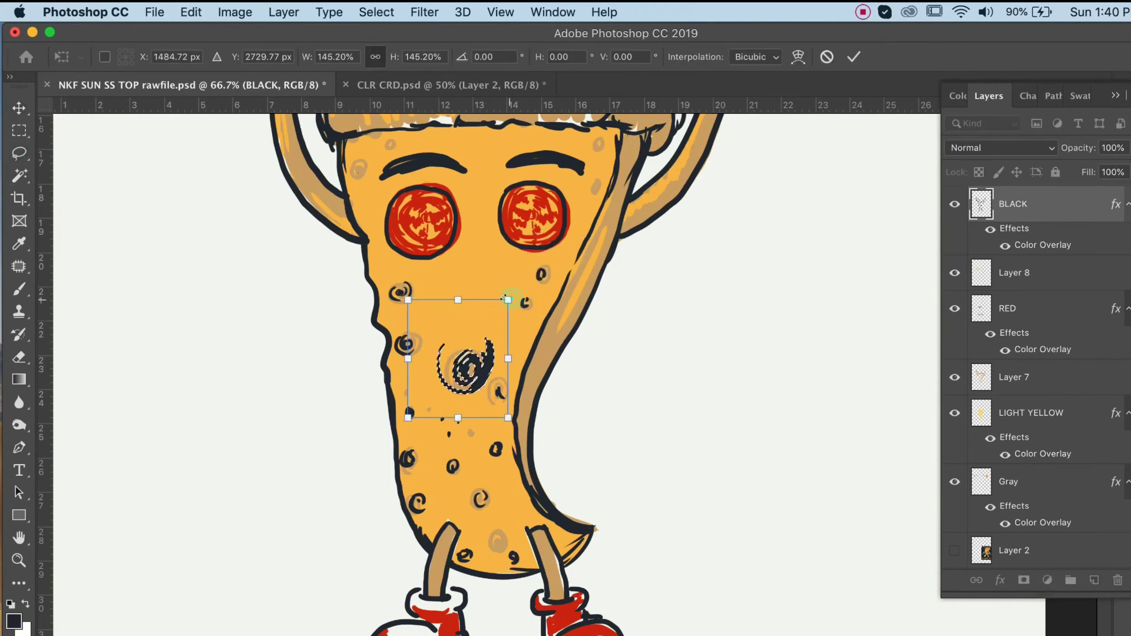
{"action": "key", "text": "Return"}
{"action": "key", "text": "super+d"}
{"action": "key", "text": "v"}
{"action": "key", "text": "super+minus"}
On Layer 7, paint more tan spots around the eyebrows and below the eyes with the 25 px brush
{"action": "left_click", "coordinate": [954, 206]}
{"action": "left_click", "coordinate": [955, 204]}
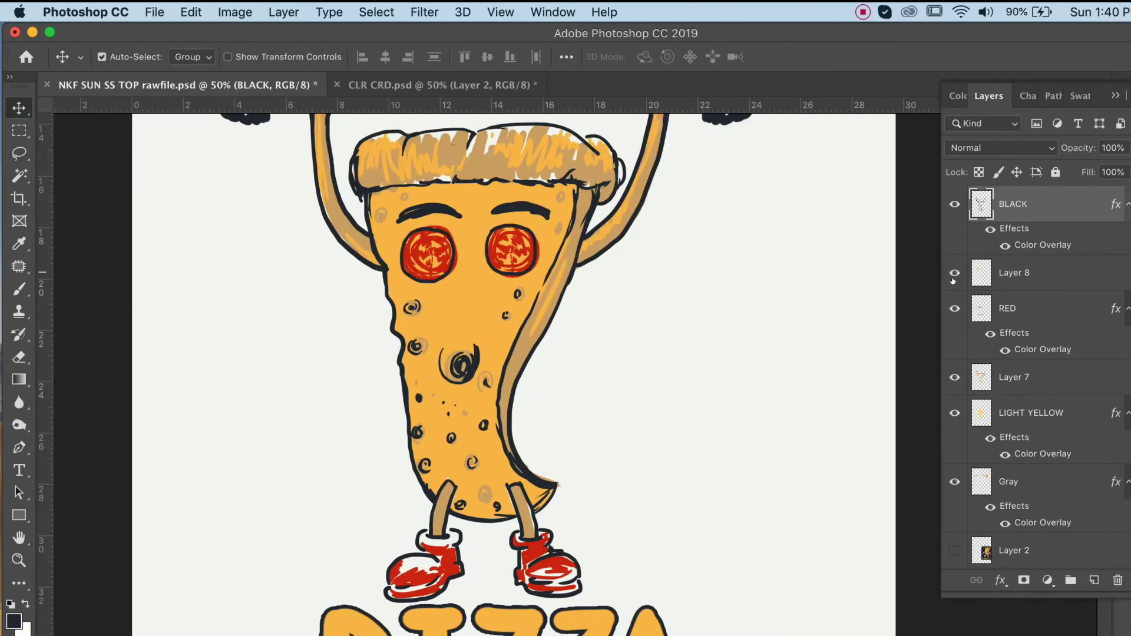
{"action": "left_click", "coordinate": [1015, 309]}
{"action": "left_click", "coordinate": [1015, 377]}
{"action": "key", "text": "b"}
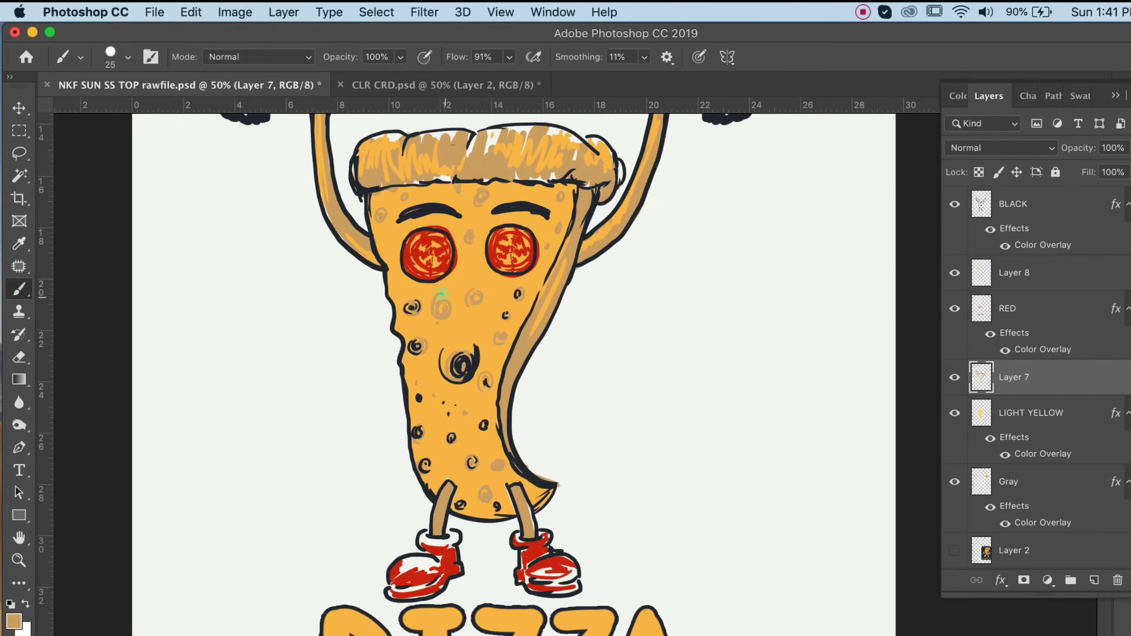
{"action": "left_click_drag", "start_coordinate": [720, 348], "coordinate": [682, 353]}
{"action": "key", "text": "super+minus"}
{"action": "left_click_drag", "start_coordinate": [653, 458], "coordinate": [623, 433]}
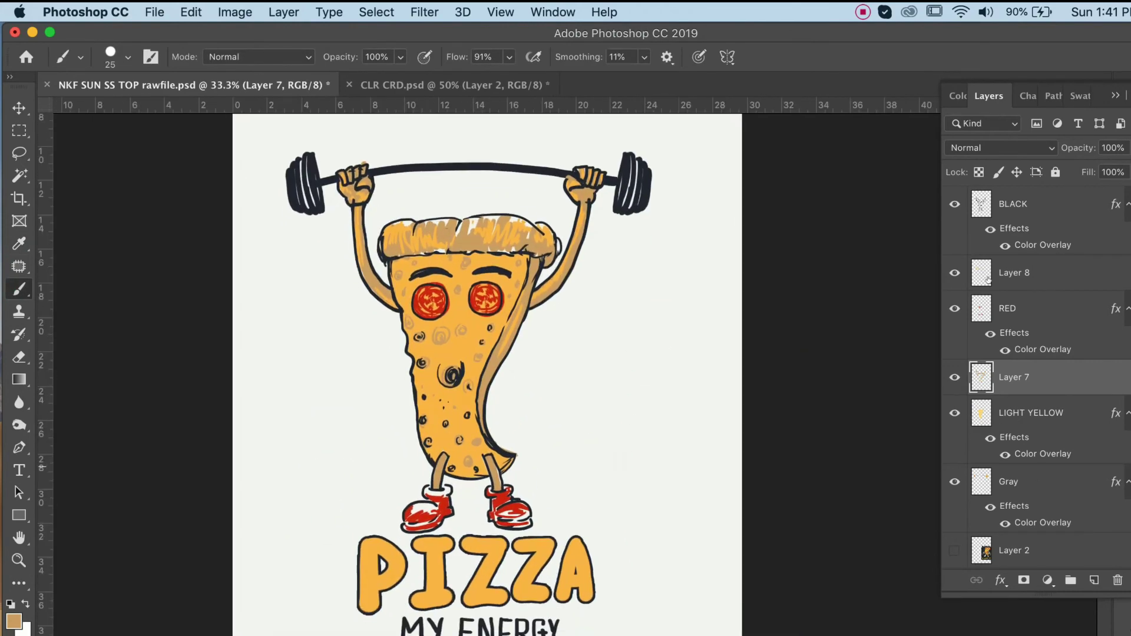
On the BLACK layer, hatch dark shading under the crust, in its creases, along the folded edge and on the arms with the 25 px brush
{"action": "left_click", "coordinate": [1015, 204]}
{"action": "key", "text": "i"}
{"action": "left_click", "coordinate": [293, 189]}
{"action": "key", "text": "b"}
{"action": "key", "text": "ctrl+plus"}
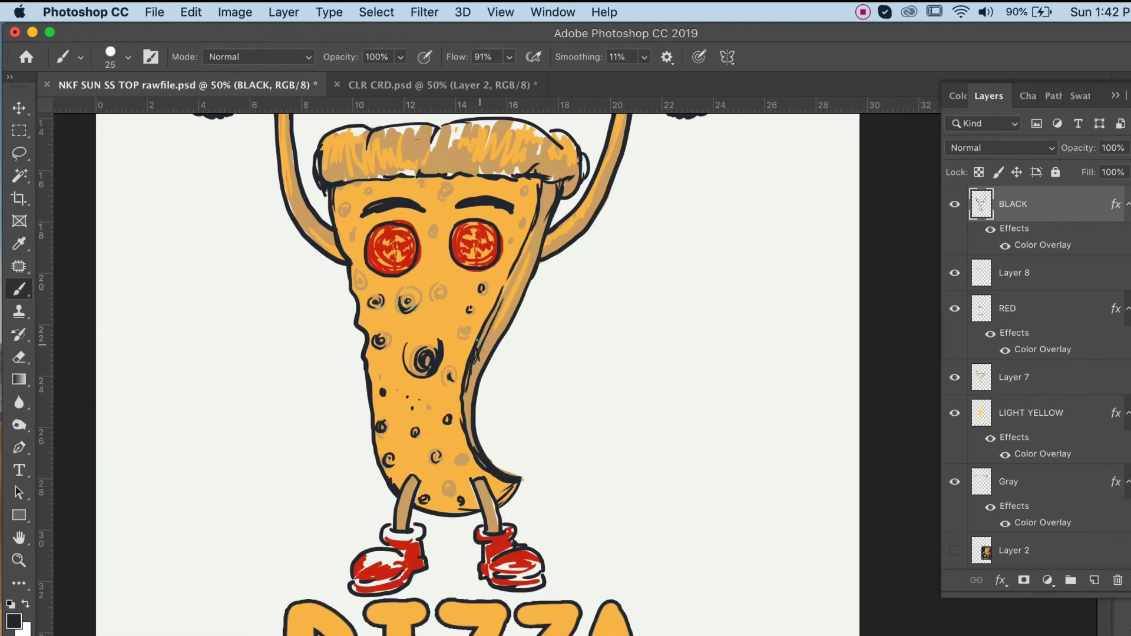
{"action": "mouse_move", "coordinate": [509, 280]}
{"action": "left_mouse_down"}
{"action": "mouse_move", "coordinate": [546, 189]}
{"action": "mouse_move", "coordinate": [573, 180]}
{"action": "left_mouse_up"}
{"action": "left_click_drag", "start_coordinate": [541, 257], "coordinate": [581, 231]}
{"action": "left_click_drag", "start_coordinate": [449, 183], "coordinate": [455, 263]}
{"action": "left_click_drag", "start_coordinate": [345, 337], "coordinate": [318, 314]}
{"action": "mouse_move", "coordinate": [367, 265]}
{"action": "left_mouse_down"}
{"action": "mouse_move", "coordinate": [352, 271]}
{"action": "mouse_move", "coordinate": [378, 260]}
{"action": "left_mouse_up"}
{"action": "mouse_move", "coordinate": [422, 228]}
{"action": "left_mouse_down"}
{"action": "mouse_move", "coordinate": [405, 255]}
{"action": "mouse_move", "coordinate": [447, 261]}
{"action": "left_mouse_up"}
{"action": "left_click_drag", "start_coordinate": [498, 203], "coordinate": [479, 214]}
{"action": "left_click_drag", "start_coordinate": [459, 204], "coordinate": [435, 243]}
{"action": "left_click_drag", "start_coordinate": [501, 209], "coordinate": [485, 241]}
{"action": "mouse_move", "coordinate": [508, 197]}
{"action": "left_mouse_down"}
{"action": "mouse_move", "coordinate": [495, 202]}
{"action": "mouse_move", "coordinate": [545, 224]}
{"action": "left_mouse_up"}
{"action": "left_click_drag", "start_coordinate": [554, 208], "coordinate": [547, 243]}
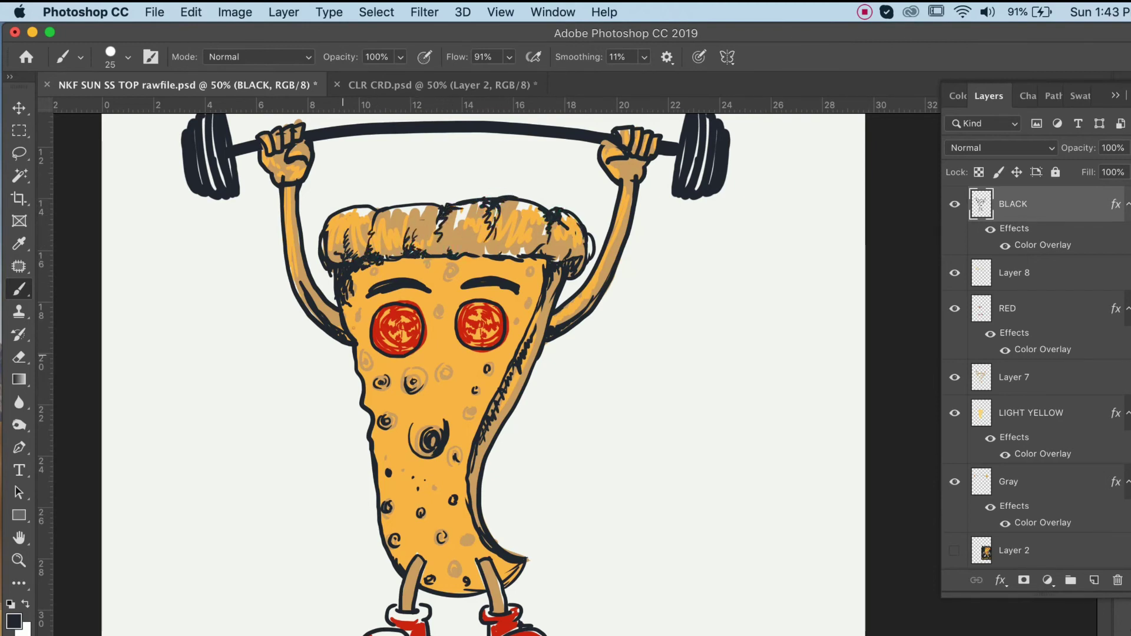
{"action": "key", "text": "v"}
{"action": "key", "text": "super+minus"}
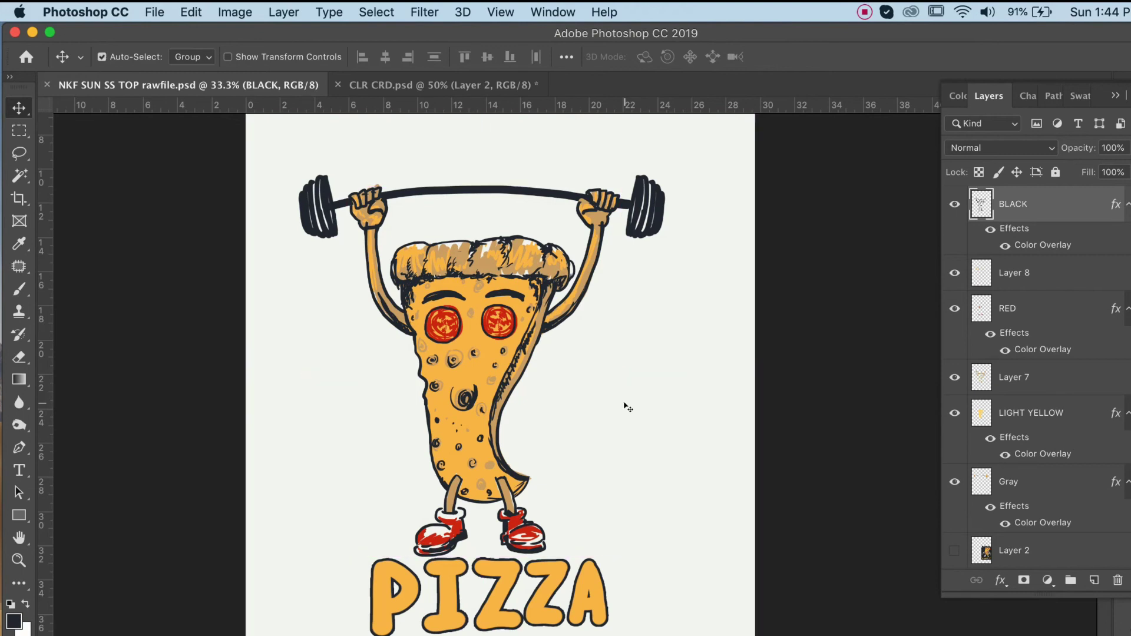
{"action": "key", "text": "Tab"}
{"action": "left_click_drag", "start_coordinate": [796, 387], "coordinate": [735, 413]}
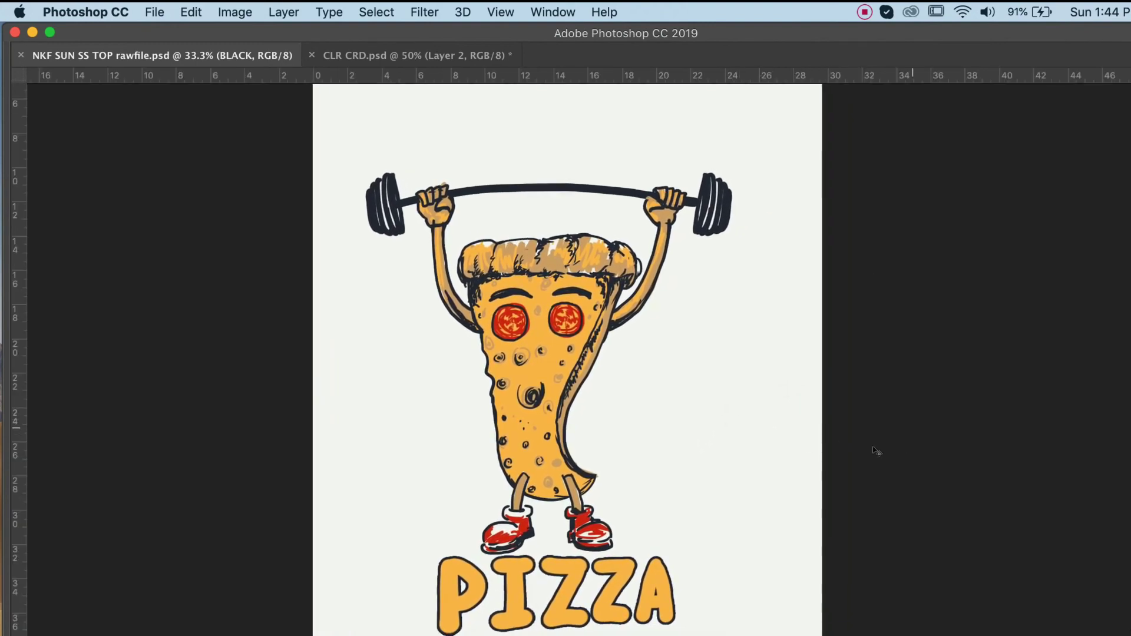
{"action": "scroll", "coordinate": [720, 472], "scroll_direction": "down", "scroll_amount": 2}
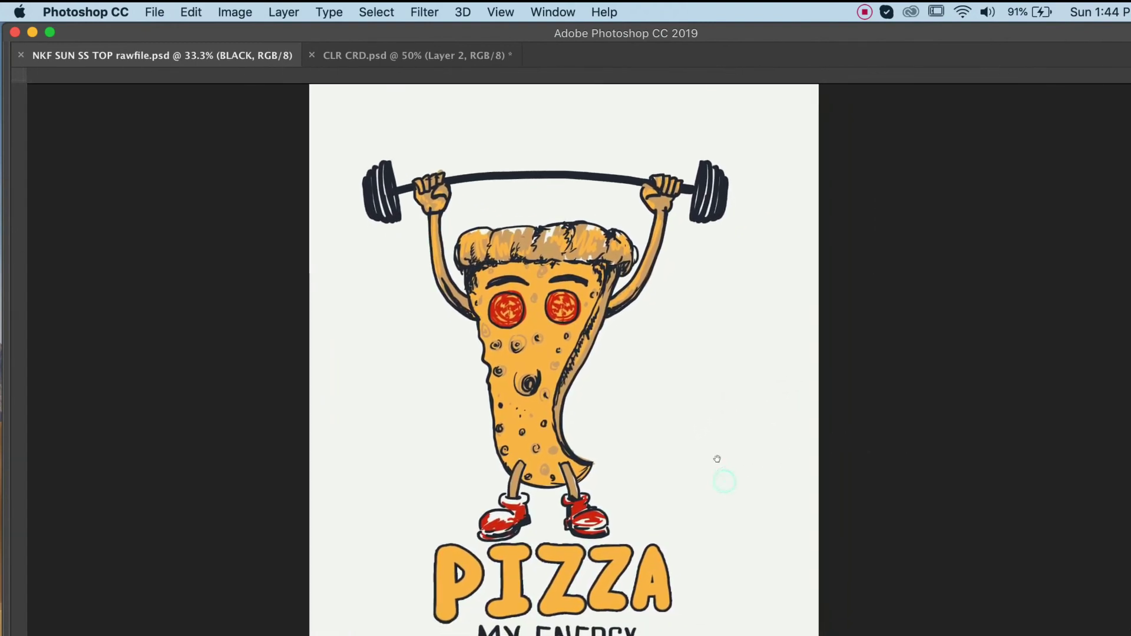
{"action": "left_click", "coordinate": [864, 12]}
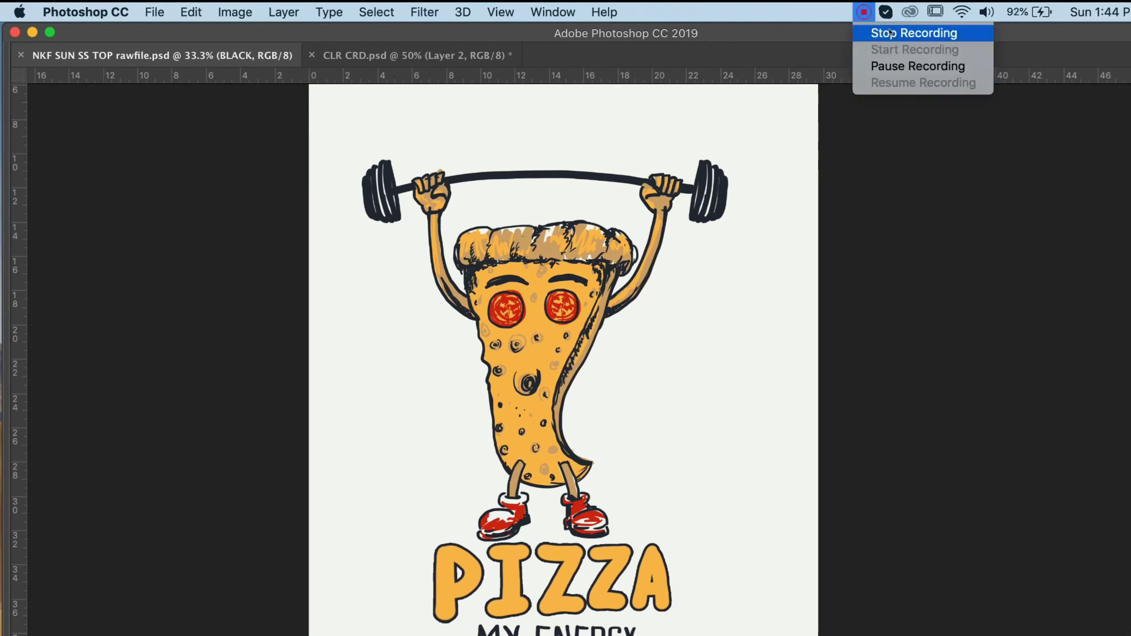
{"action": "left_click", "coordinate": [889, 34]}
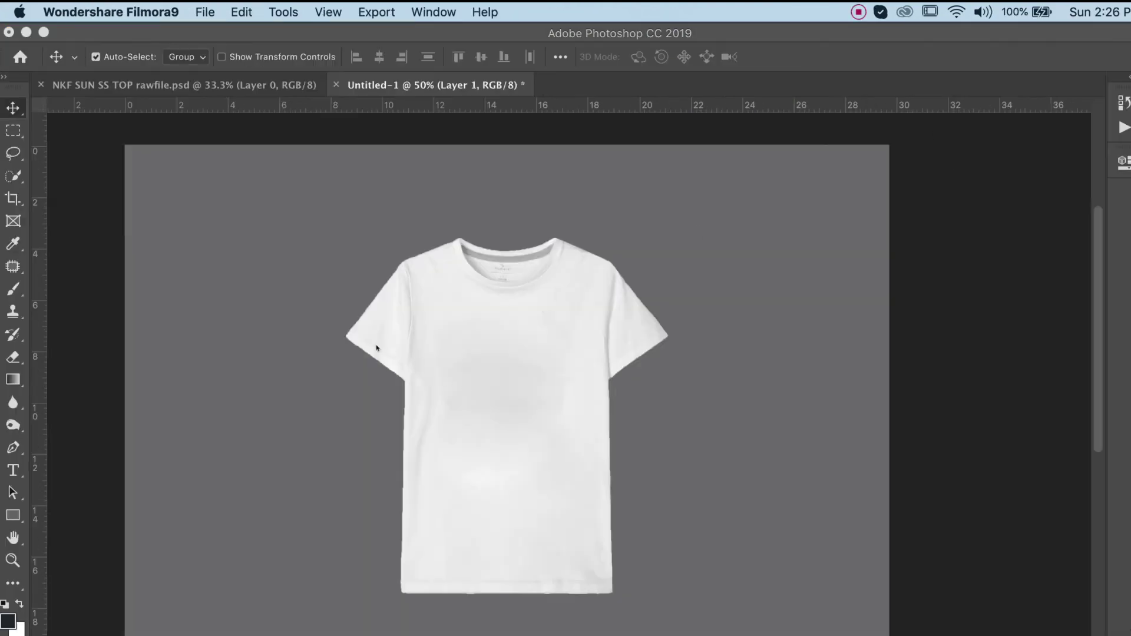
Arrange the T-shirt mockup and the pizza artwork documents side by side in a 2-up Vertical layout
{"action": "left_click", "coordinate": [310, 338]}
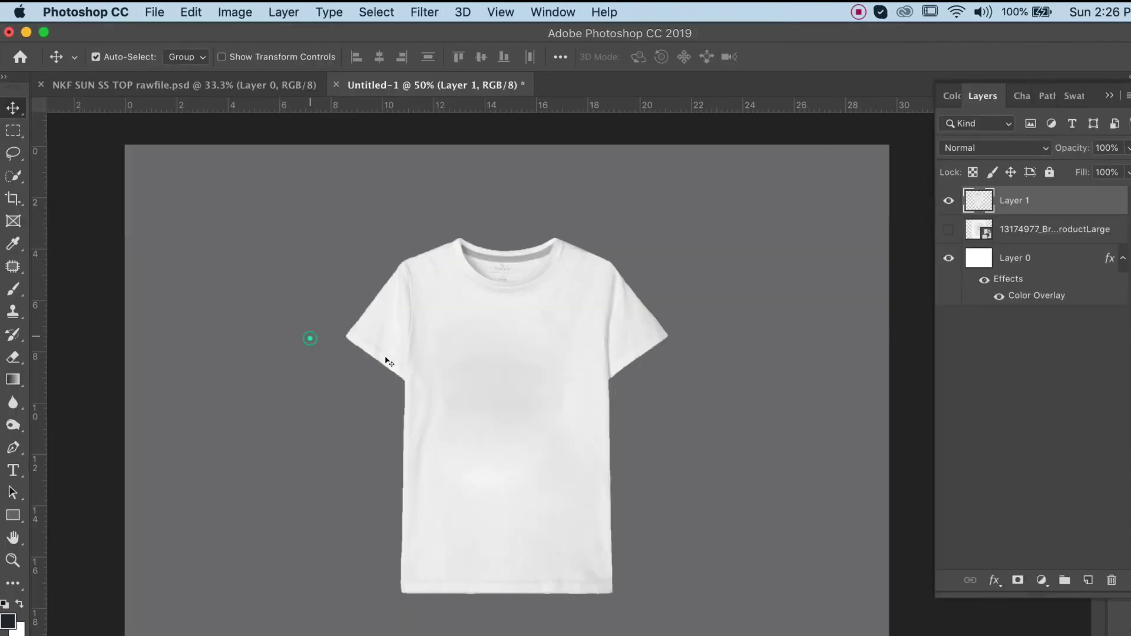
{"action": "left_click", "coordinate": [534, 357], "text": "alt"}
{"action": "left_click", "coordinate": [575, 363]}
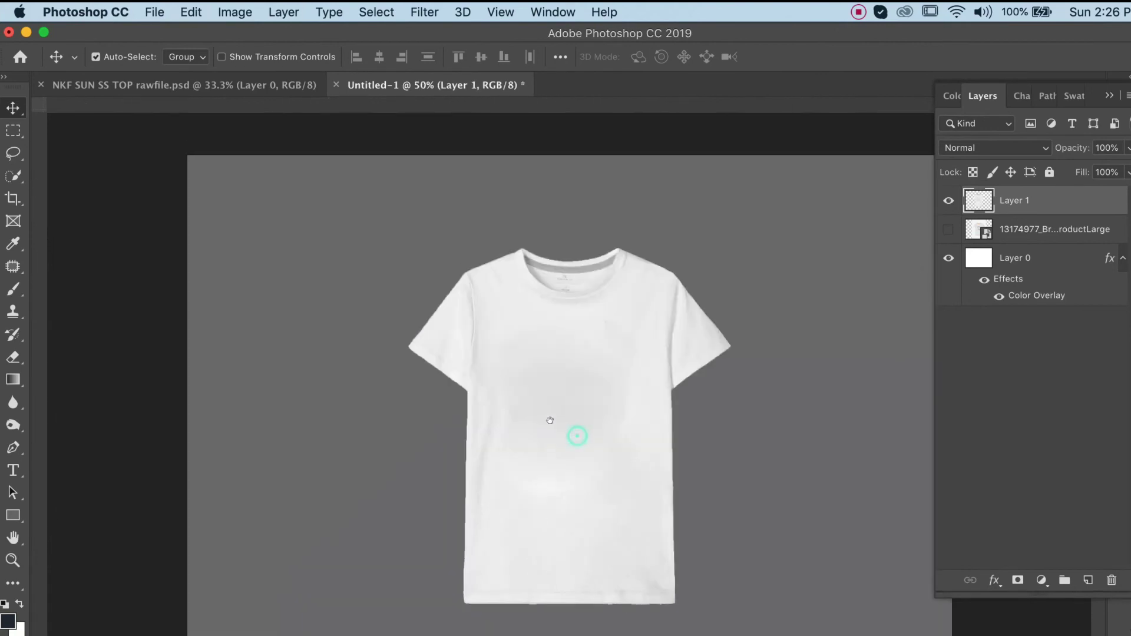
{"action": "left_click", "coordinate": [553, 12]}
{"action": "mouse_move", "coordinate": [589, 32]}
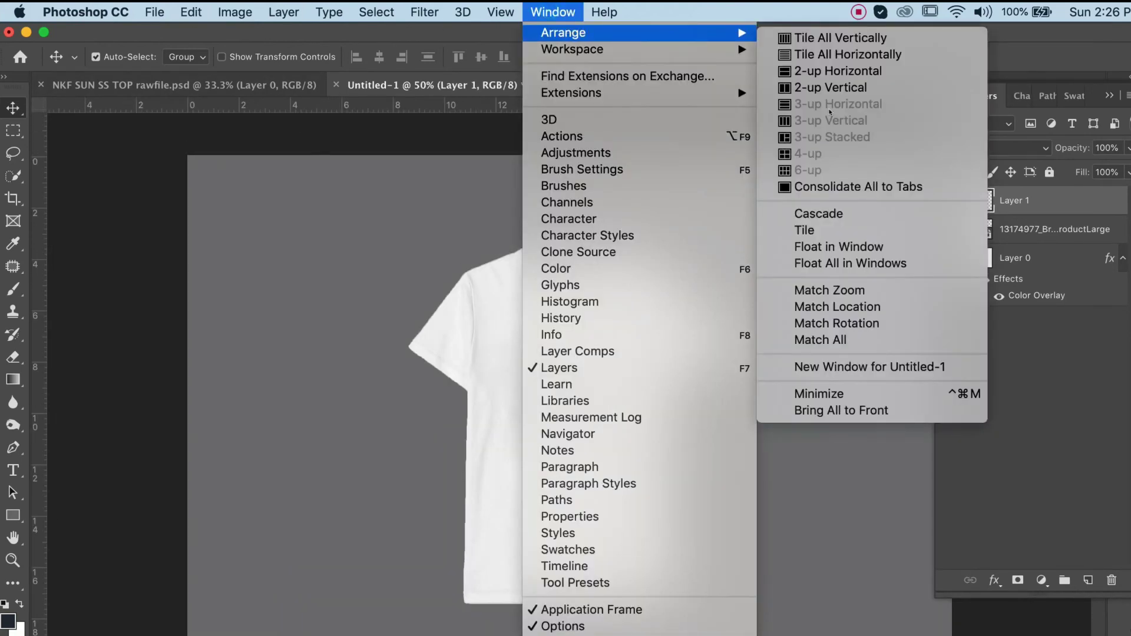
{"action": "left_click", "coordinate": [801, 88]}
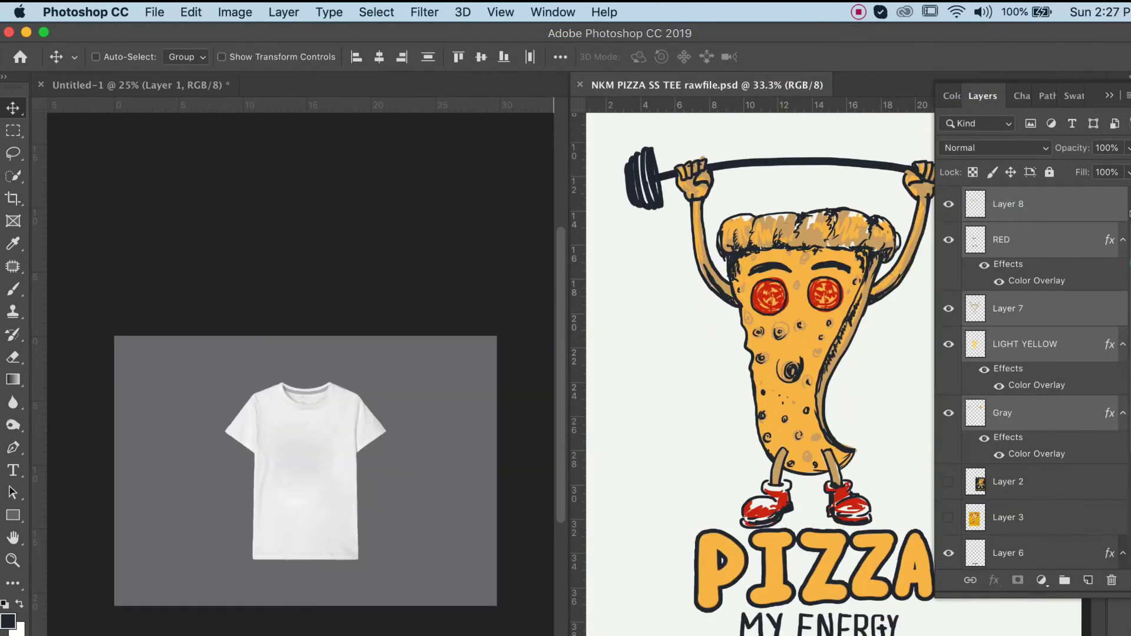
Add Layer 6 and Layer 5 to the selected artwork layers and bring the complete design into the T-shirt document as one merged layer
{"action": "scroll", "coordinate": [1053, 212], "scroll_direction": "up", "scroll_amount": 2}
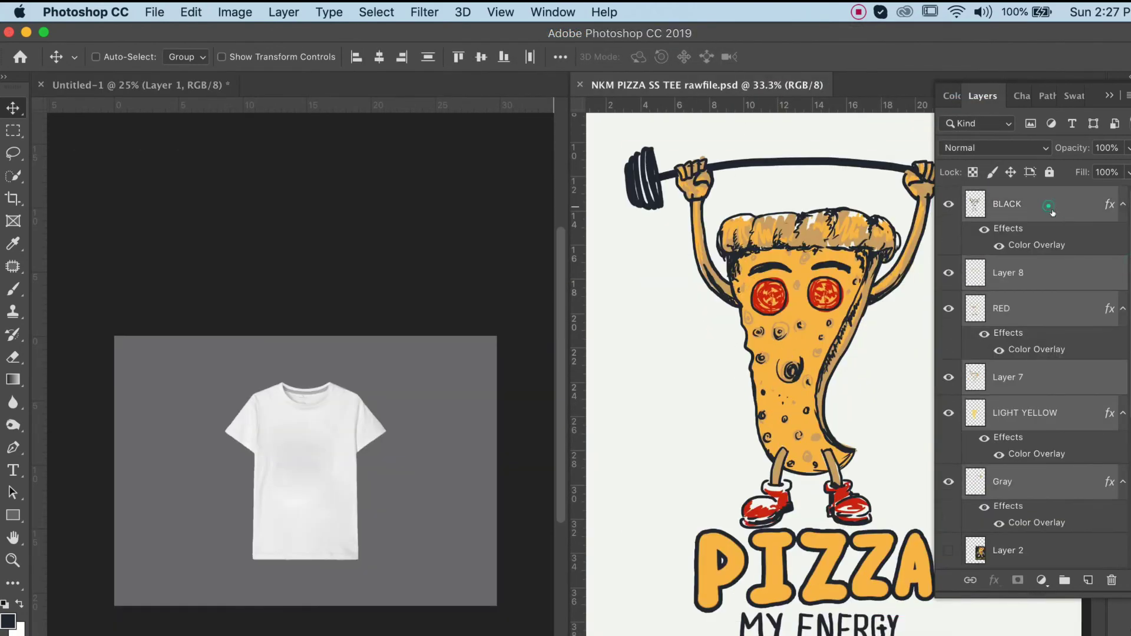
{"action": "scroll", "coordinate": [1129, 347], "scroll_direction": "down", "scroll_amount": 4}
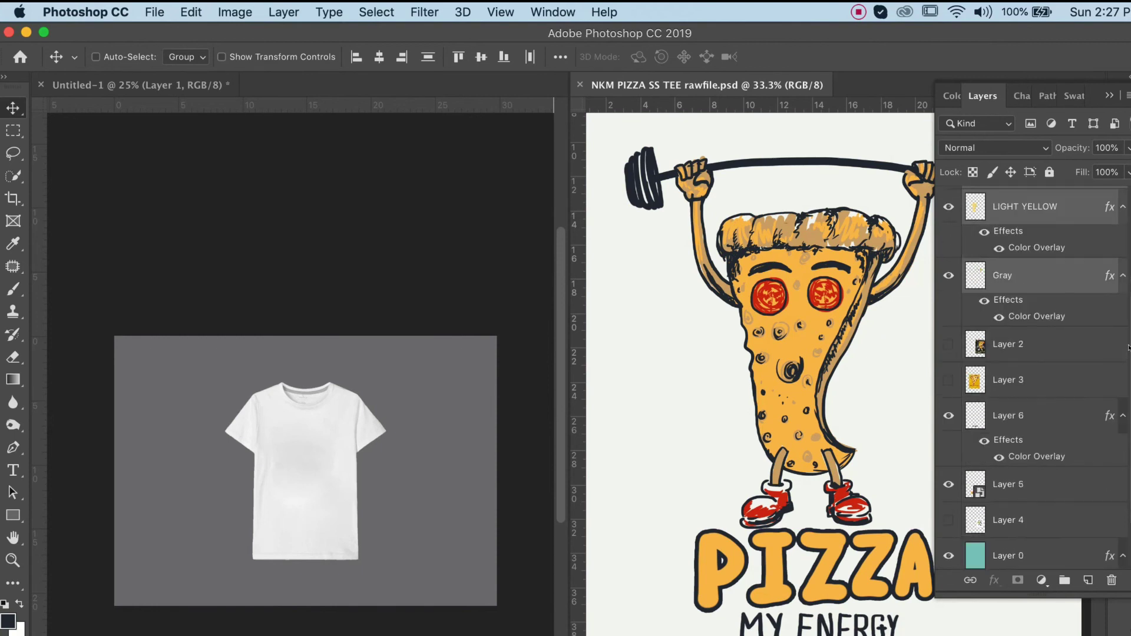
{"action": "left_click", "coordinate": [1026, 429], "text": "super"}
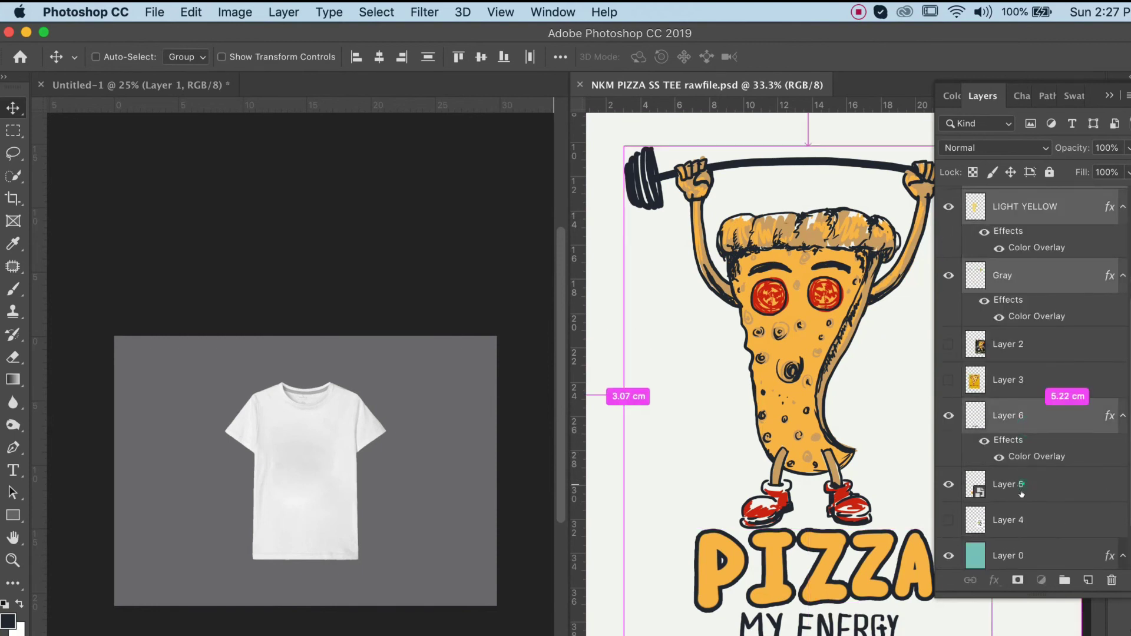
{"action": "left_click", "coordinate": [1009, 484], "text": "super"}
{"action": "scroll", "coordinate": [1129, 320], "scroll_direction": "up", "scroll_amount": 4}
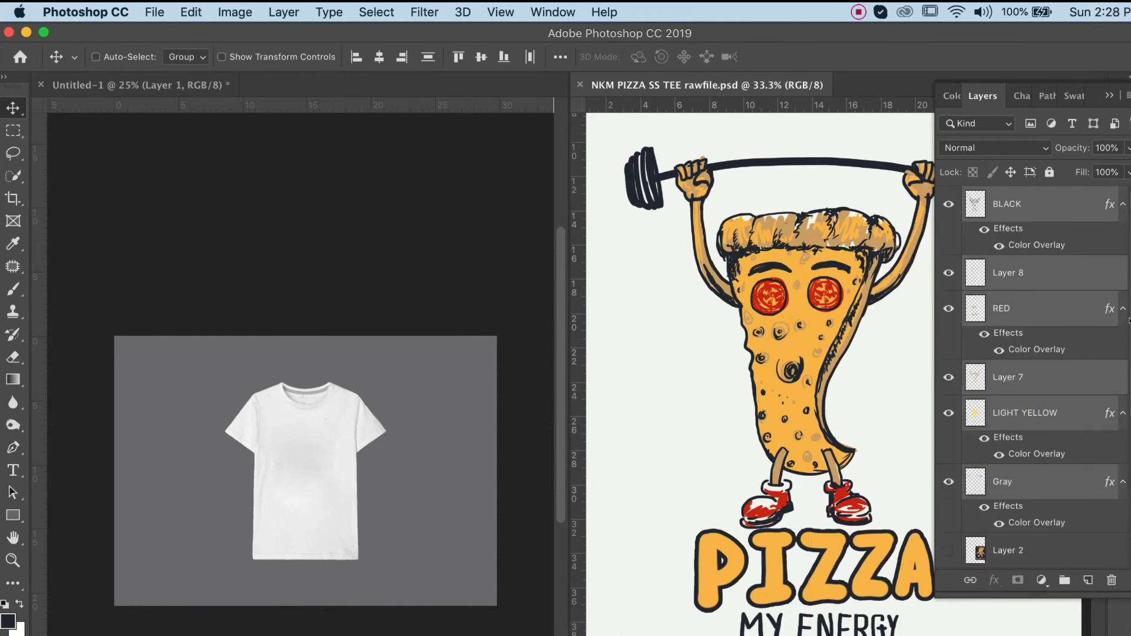
{"action": "left_click_drag", "start_coordinate": [1039, 279], "coordinate": [385, 466]}
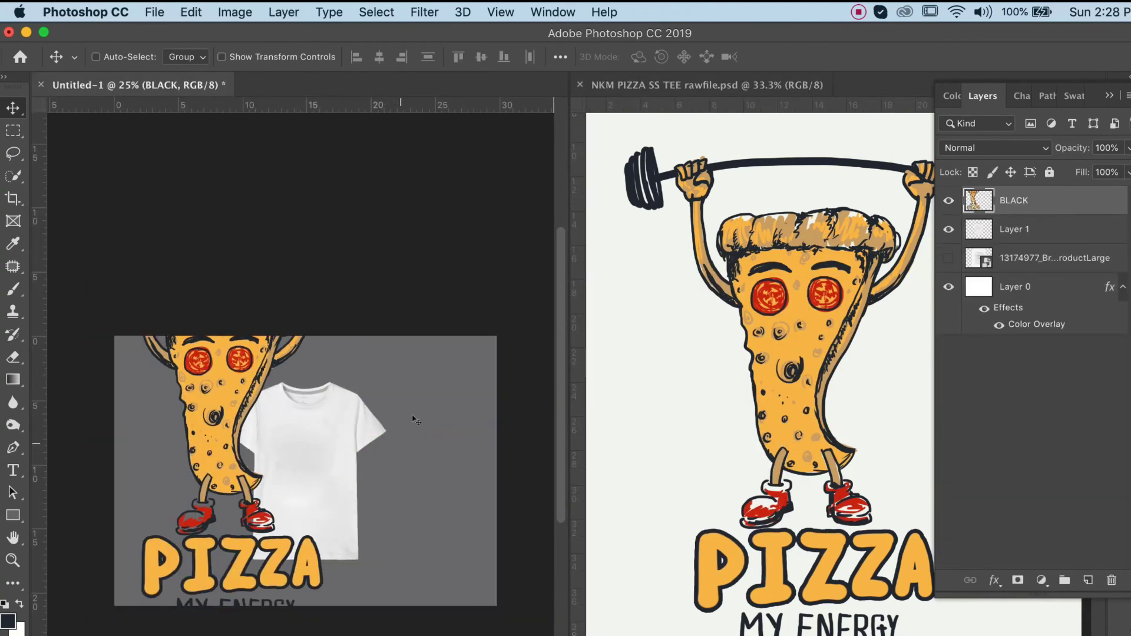
Free-transform the pizza design down to about 25% and position it on the shirt's chest
{"action": "key", "text": "super+t"}
{"action": "left_click_drag", "start_coordinate": [362, 246], "coordinate": [240, 415]}
{"action": "key", "text": "super+equal"}
{"action": "left_click_drag", "start_coordinate": [424, 346], "coordinate": [346, 470]}
{"action": "left_click_drag", "start_coordinate": [298, 530], "coordinate": [327, 453]}
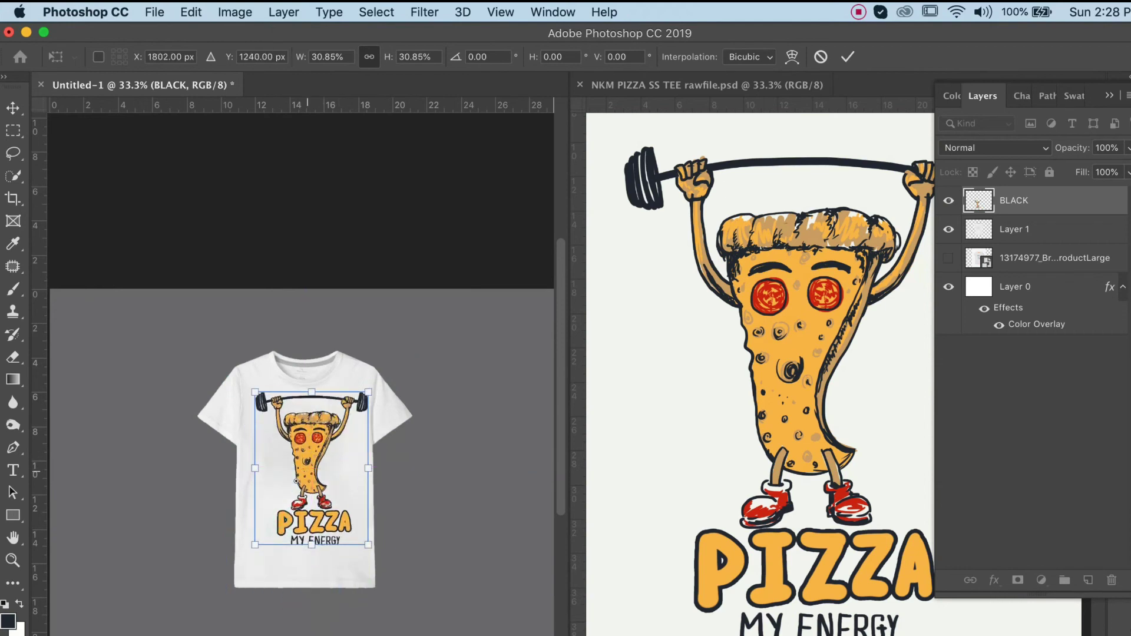
{"action": "left_click", "coordinate": [300, 485], "text": "super"}
{"action": "left_click_drag", "start_coordinate": [404, 348], "coordinate": [371, 388]}
{"action": "left_click_drag", "start_coordinate": [309, 460], "coordinate": [315, 441]}
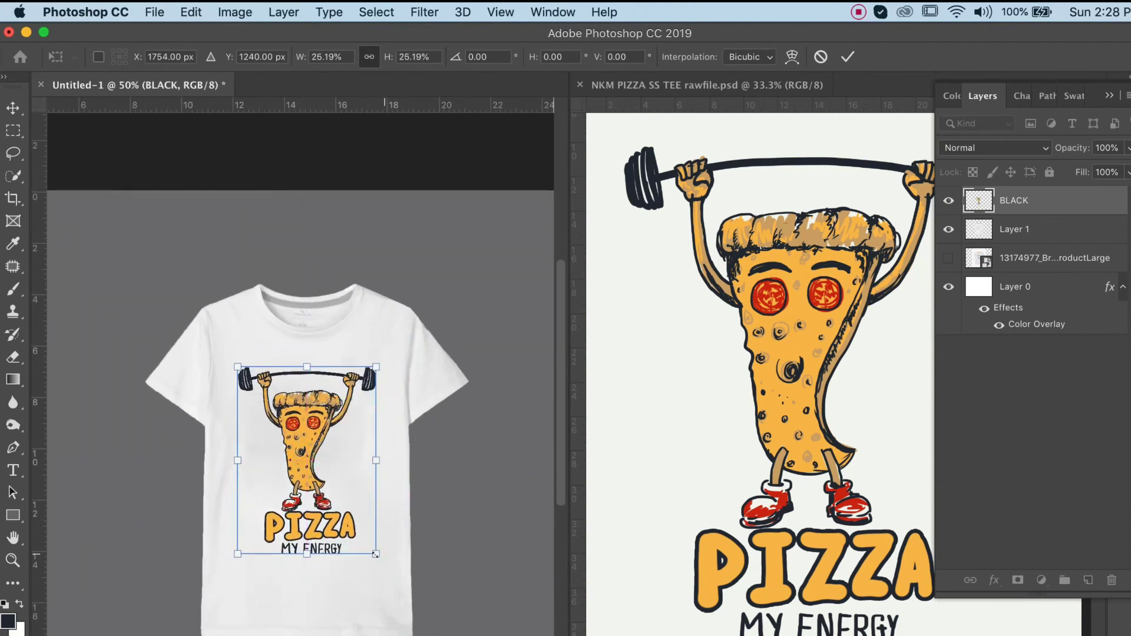
Nudge the pizza design to the right on the shirt, scale it to about 89% and apply the transform
{"action": "key", "text": "Right"}
{"action": "key", "text": "Right"}
{"action": "key", "text": "Right"}
{"action": "key", "text": "Right"}
{"action": "key", "text": "Right"}
{"action": "key", "text": "Right"}
{"action": "key", "text": "Right"}
{"action": "key", "text": "Right"}
{"action": "key", "text": "Right"}
{"action": "key", "text": "Right"}
{"action": "key", "text": "Right"}
{"action": "key", "text": "Right"}
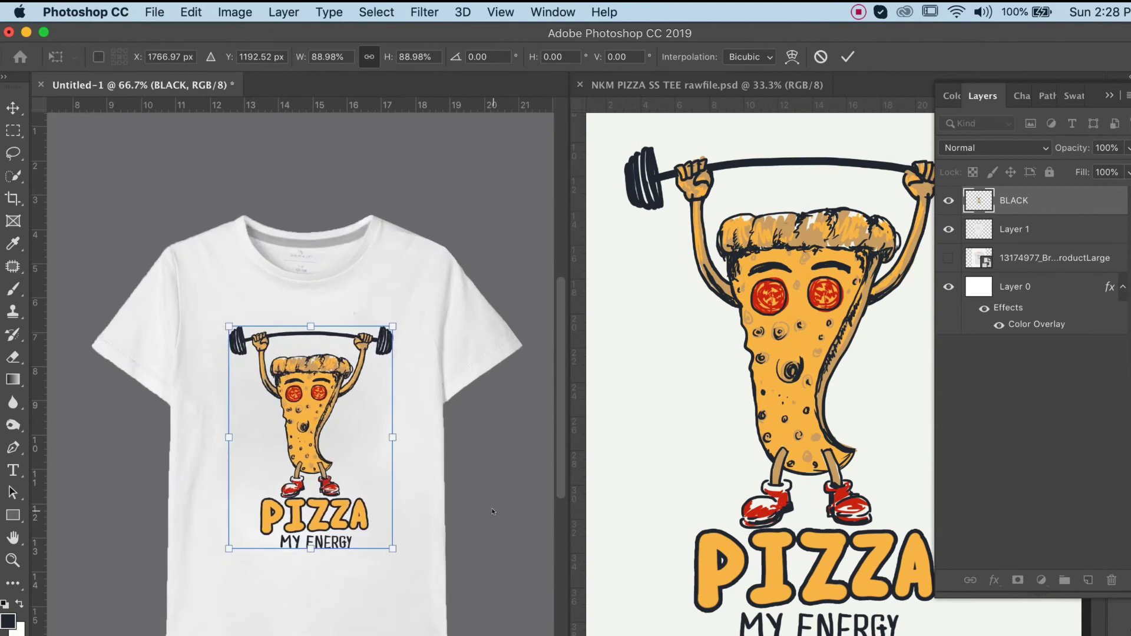
{"action": "key", "text": "Return"}
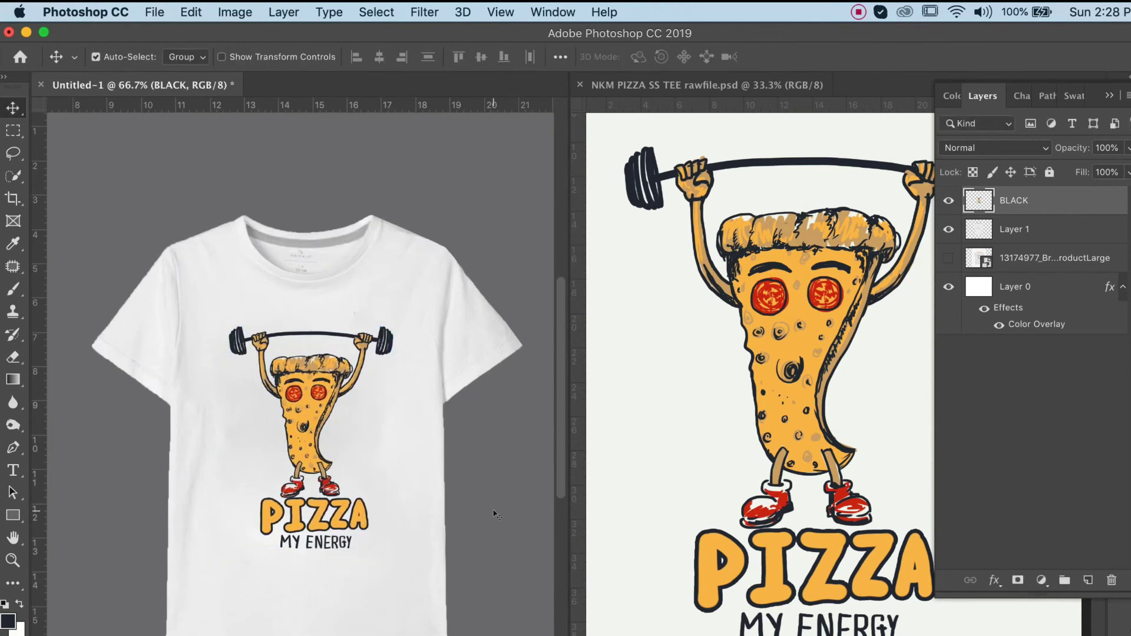
Select the pizza design together with the shirt on Layer 1 and align their horizontal centers
{"action": "left_click", "coordinate": [1014, 230]}
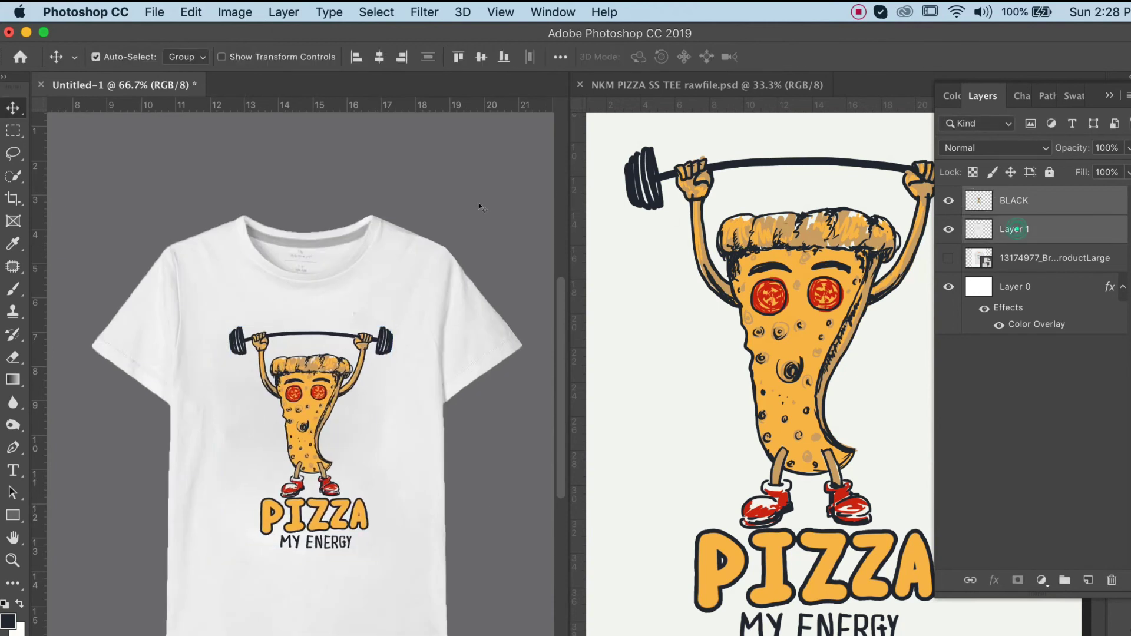
{"action": "left_click", "coordinate": [379, 59]}
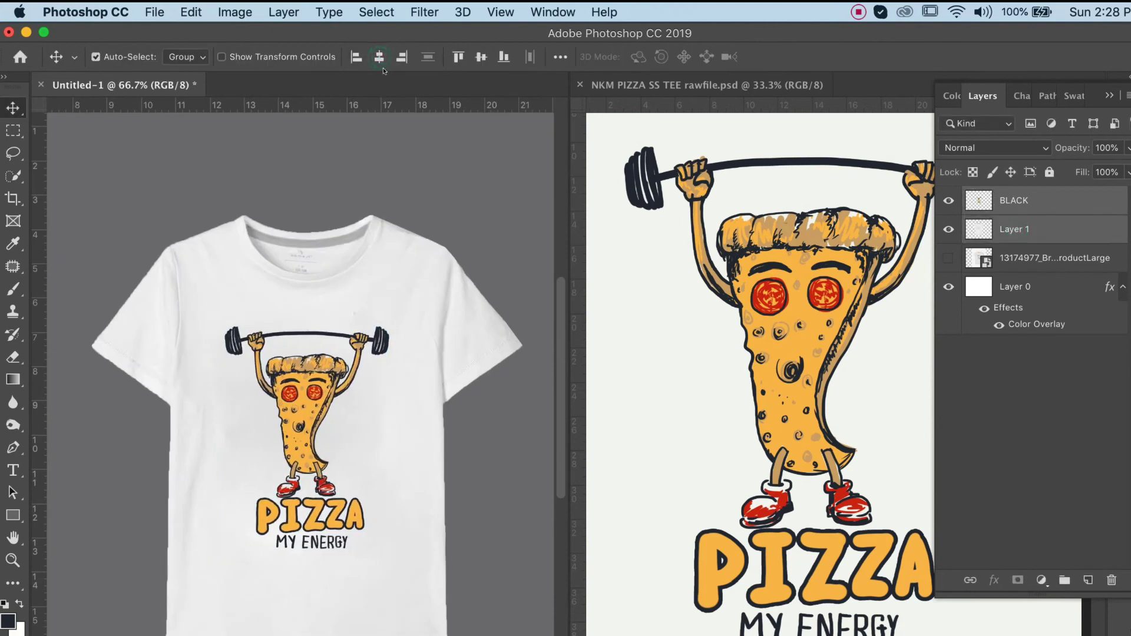
{"action": "left_click", "coordinate": [358, 444], "text": "alt"}
Consolidate all open documents to tabs
{"action": "left_click", "coordinate": [557, 13]}
{"action": "mouse_move", "coordinate": [575, 32]}
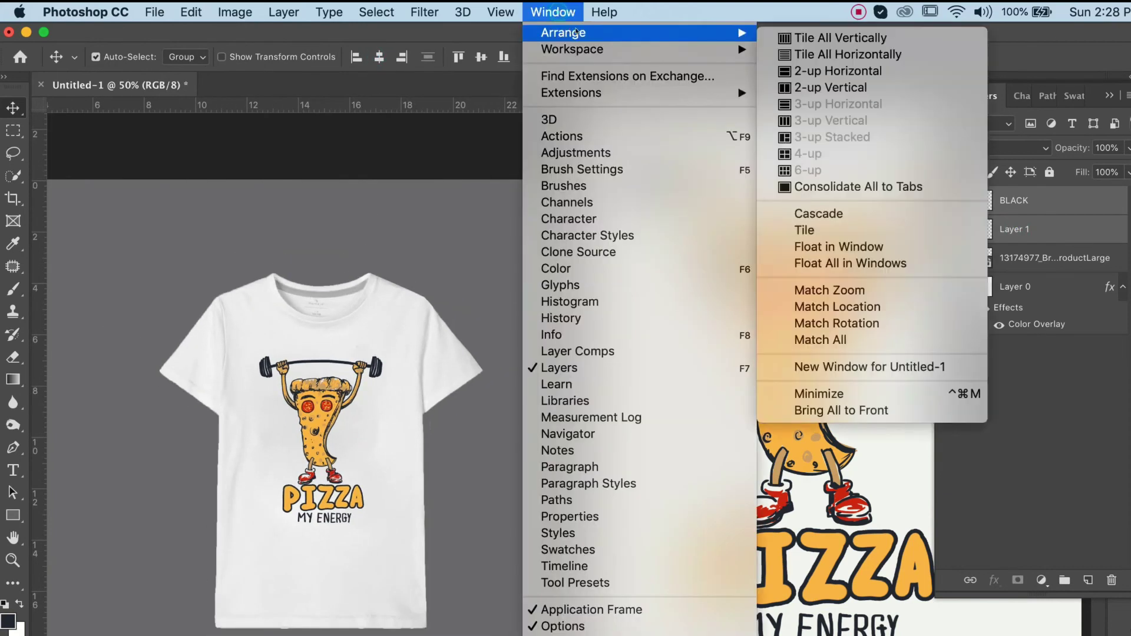
{"action": "left_click", "coordinate": [810, 187]}
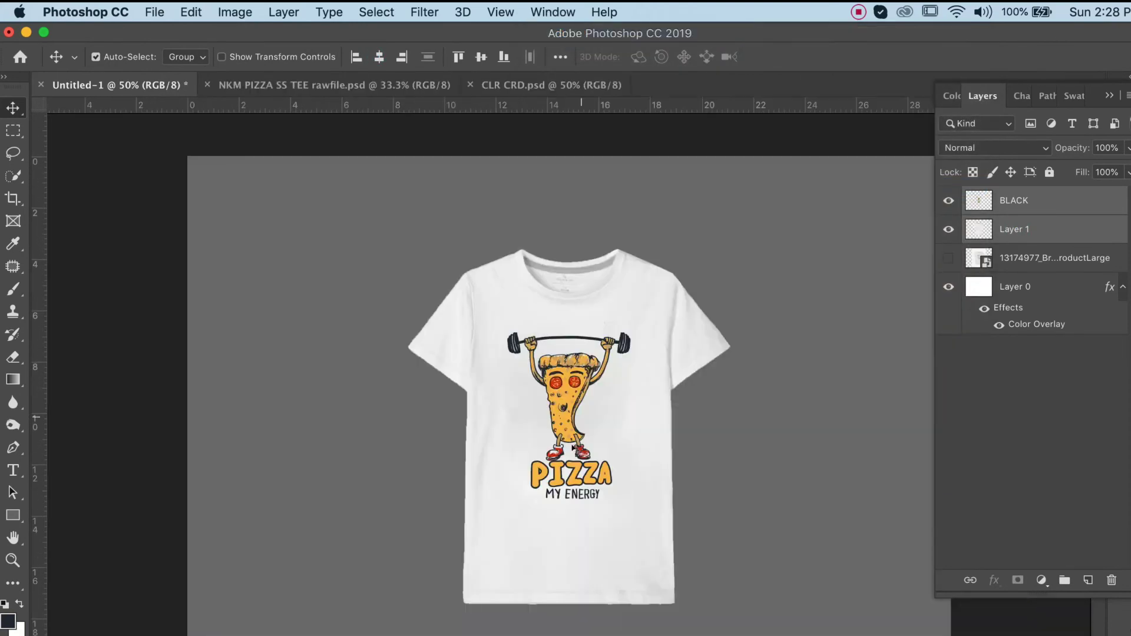
Inspect the T-shirt mockup with the panels hidden, viewing the pizza print up close and on the whole shirt
{"action": "left_click", "coordinate": [685, 439], "text": "super"}
{"action": "left_click_drag", "start_coordinate": [769, 464], "coordinate": [734, 465]}
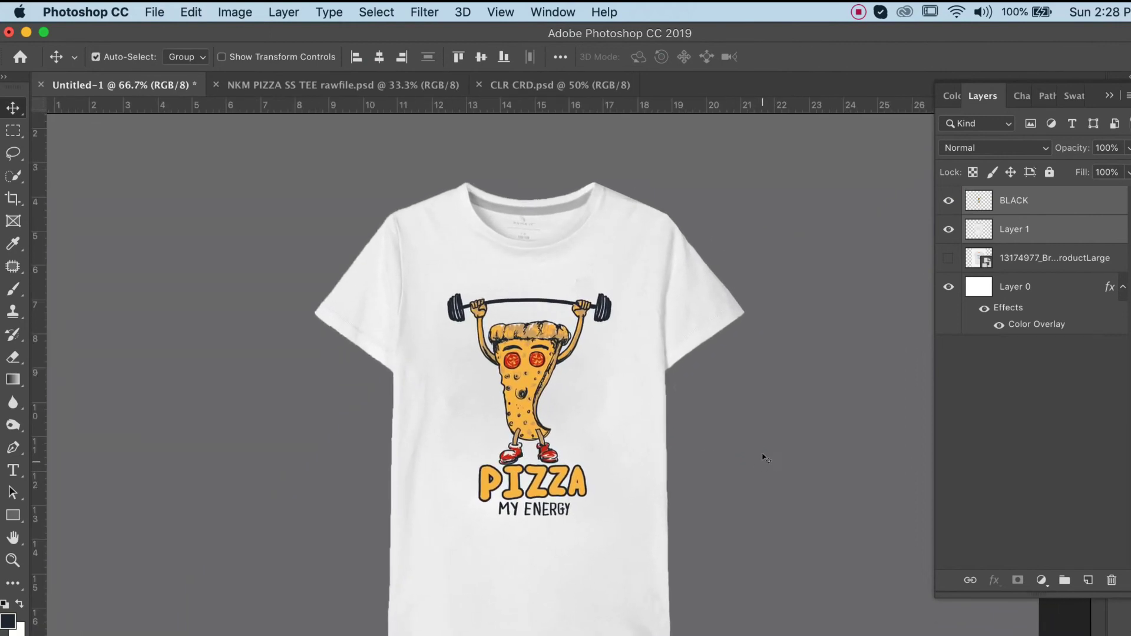
{"action": "key", "text": "Tab"}
{"action": "left_click", "coordinate": [828, 397]}
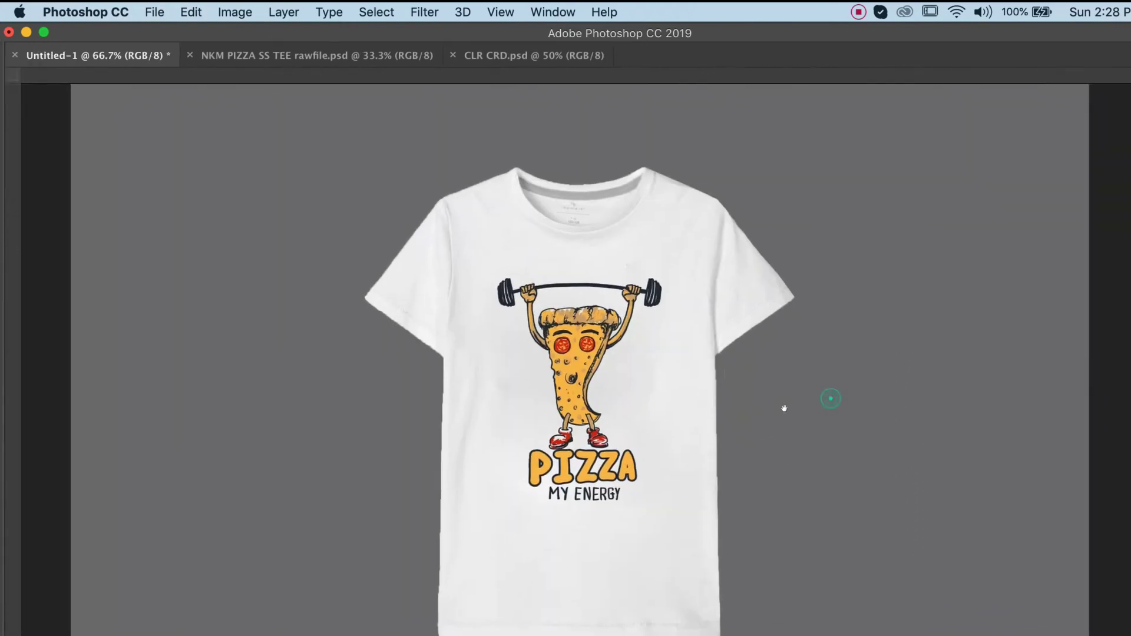
{"action": "left_click", "coordinate": [567, 371], "text": "super"}
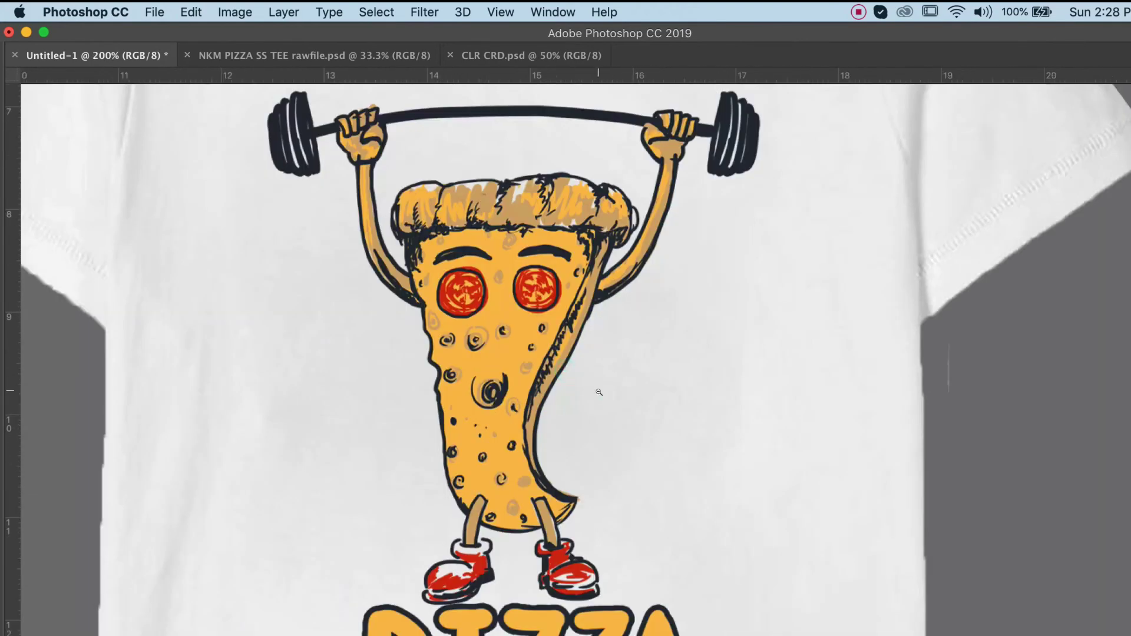
{"action": "left_click", "coordinate": [601, 395], "text": "alt"}
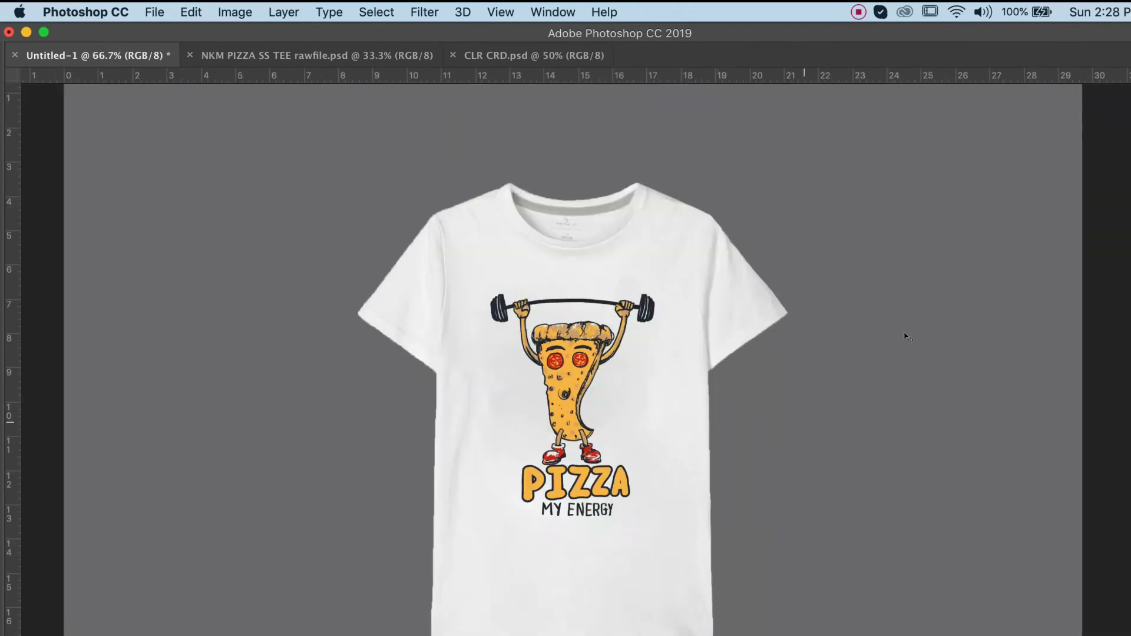
{"action": "key", "text": "Tab"}
{"action": "left_click", "coordinate": [1006, 198]}
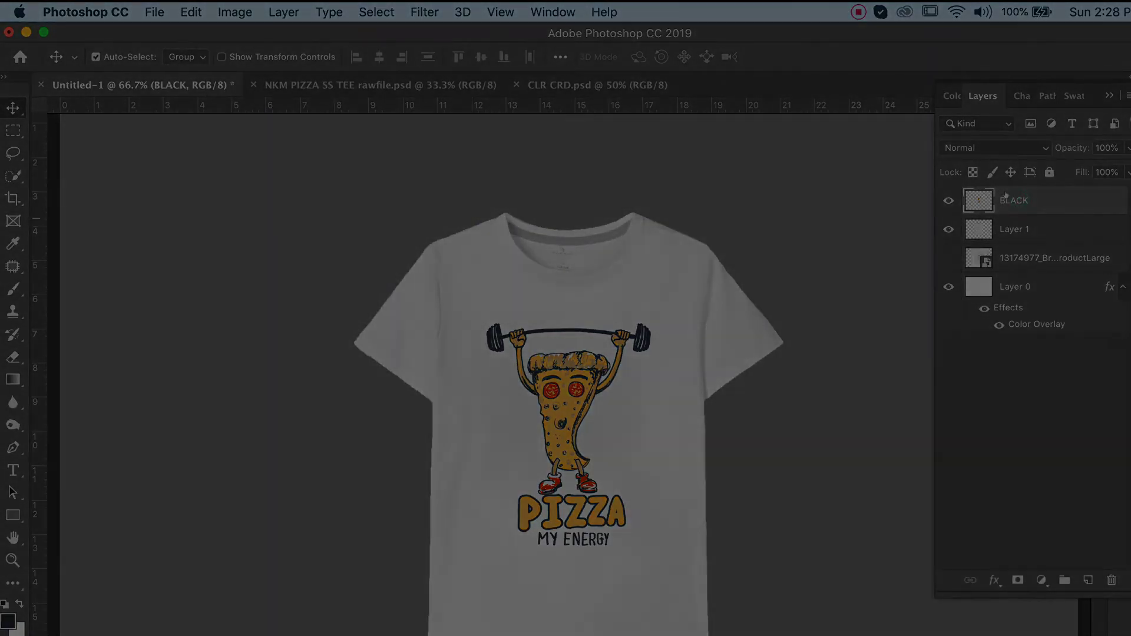